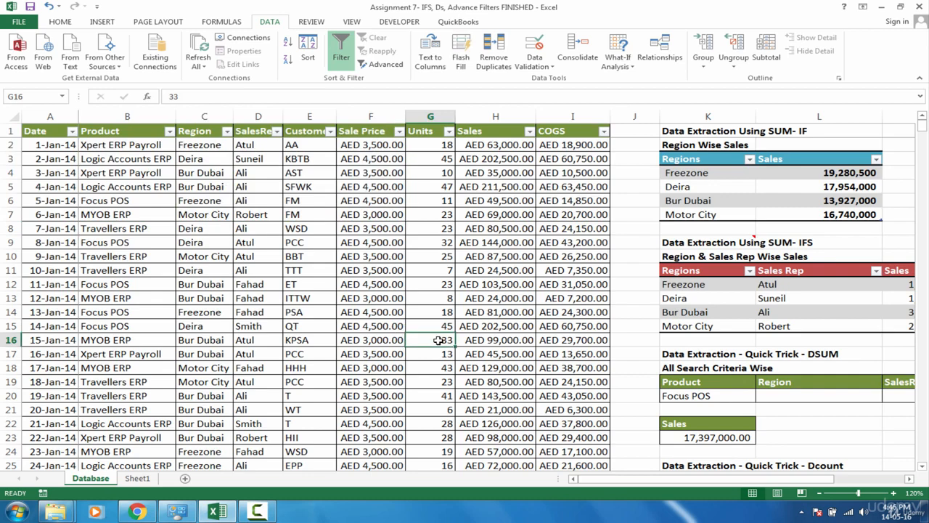
{"action": "left_click", "coordinate": [216, 213]}
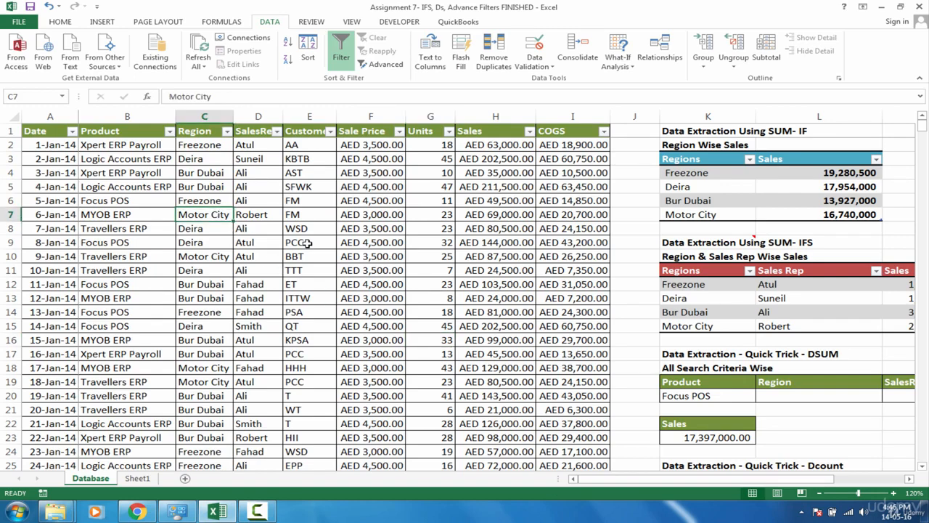
{"action": "left_click_drag", "start_coordinate": [200, 145], "coordinate": [209, 354]}
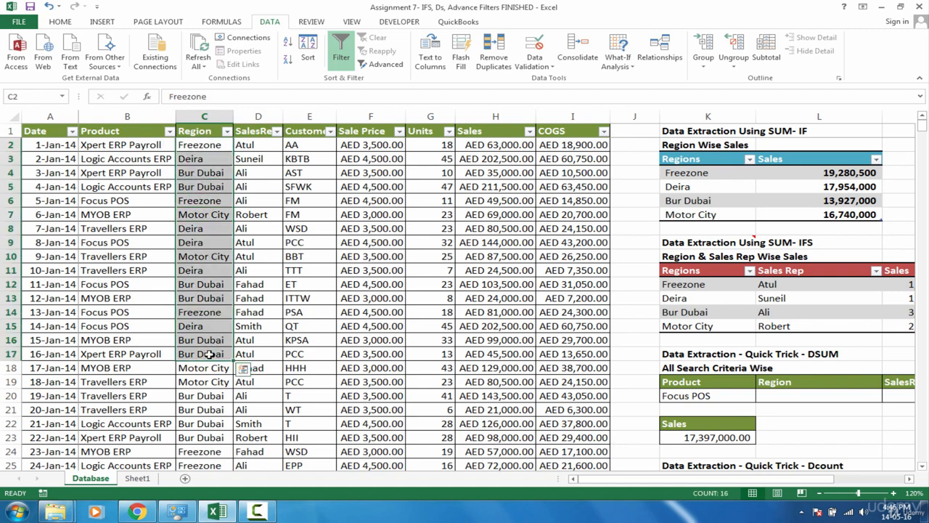
{"action": "left_click", "coordinate": [291, 240]}
{"action": "left_click_drag", "start_coordinate": [209, 146], "coordinate": [211, 324]}
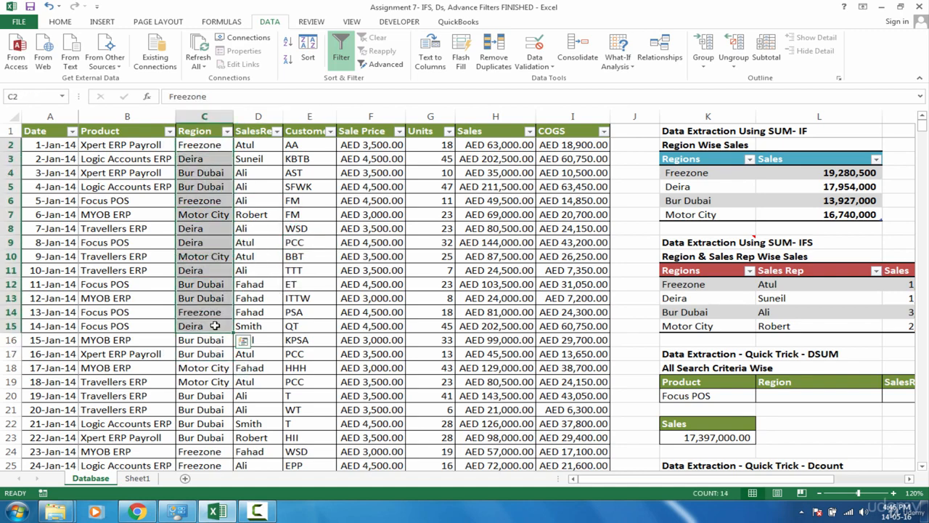
{"action": "left_click", "coordinate": [215, 215]}
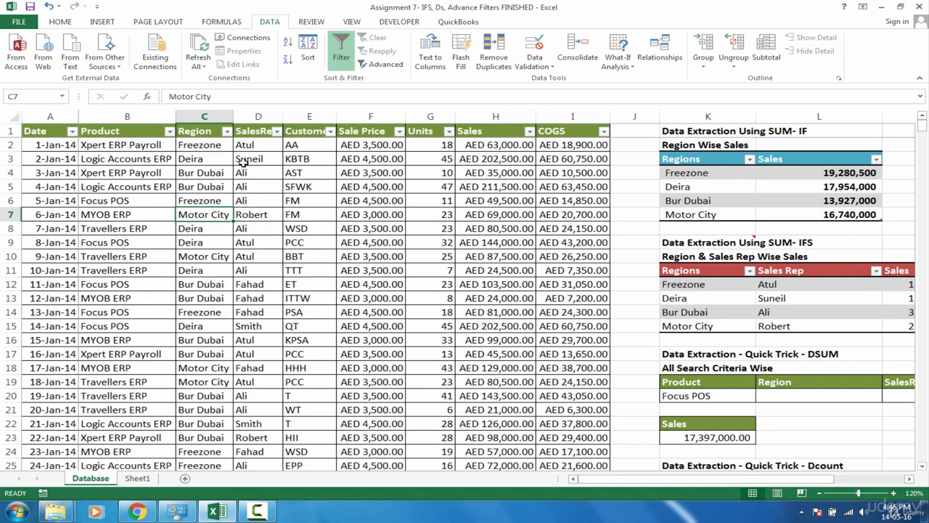
Try filtering the Database sheet's Region column to Motor City only, and undo the filter.
{"action": "left_click", "coordinate": [216, 130]}
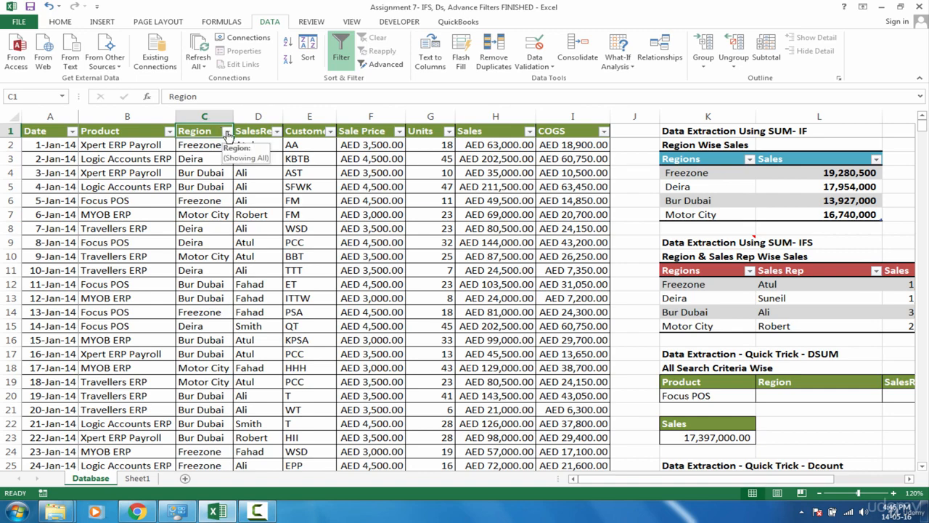
{"action": "left_click", "coordinate": [227, 132]}
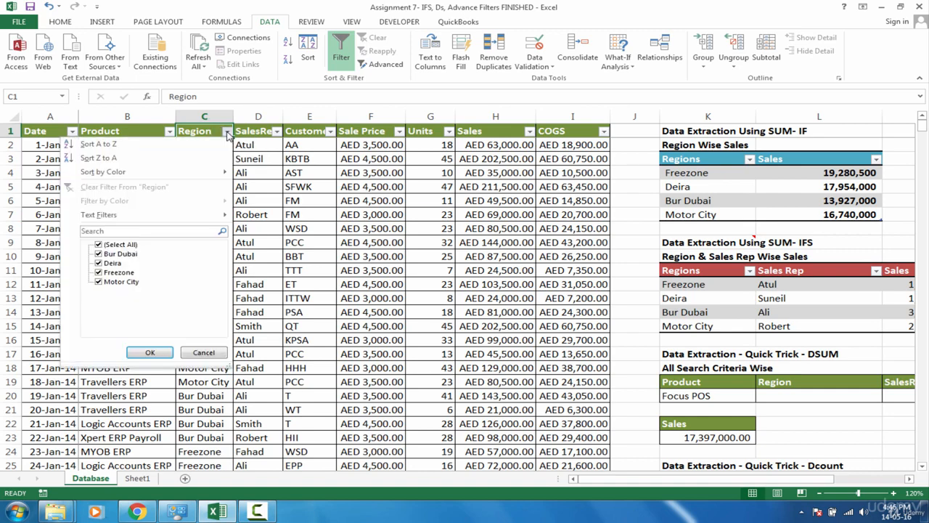
{"action": "left_click", "coordinate": [99, 245]}
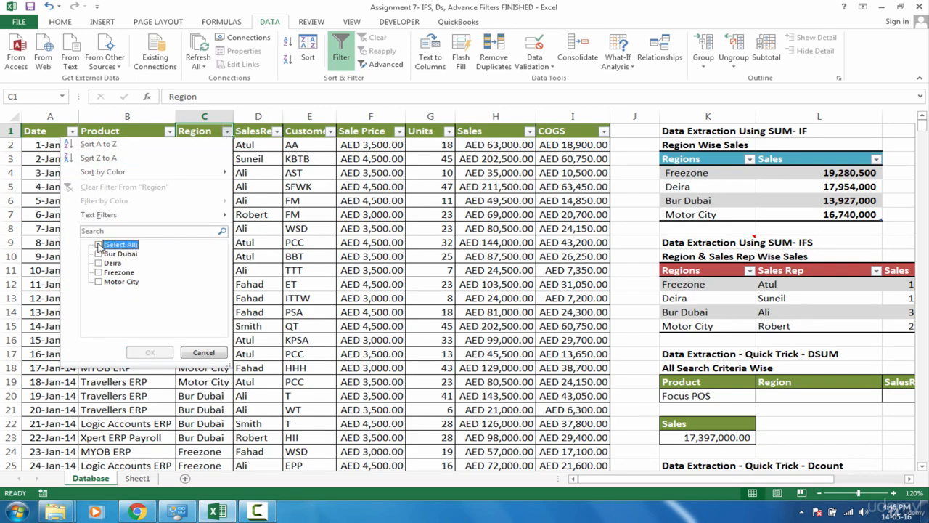
{"action": "left_click", "coordinate": [98, 282]}
{"action": "left_click", "coordinate": [149, 352]}
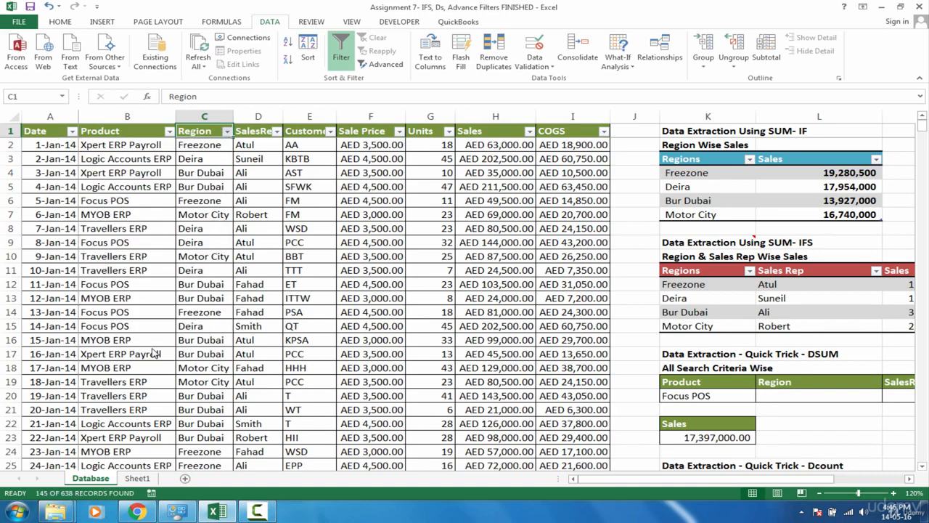
{"action": "left_click_drag", "start_coordinate": [131, 158], "coordinate": [380, 409]}
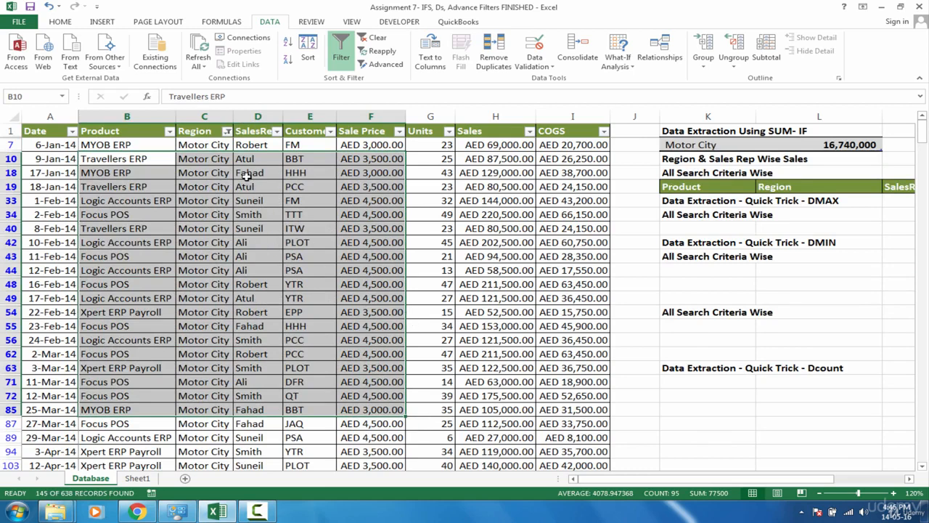
{"action": "left_click_drag", "start_coordinate": [207, 145], "coordinate": [207, 353]}
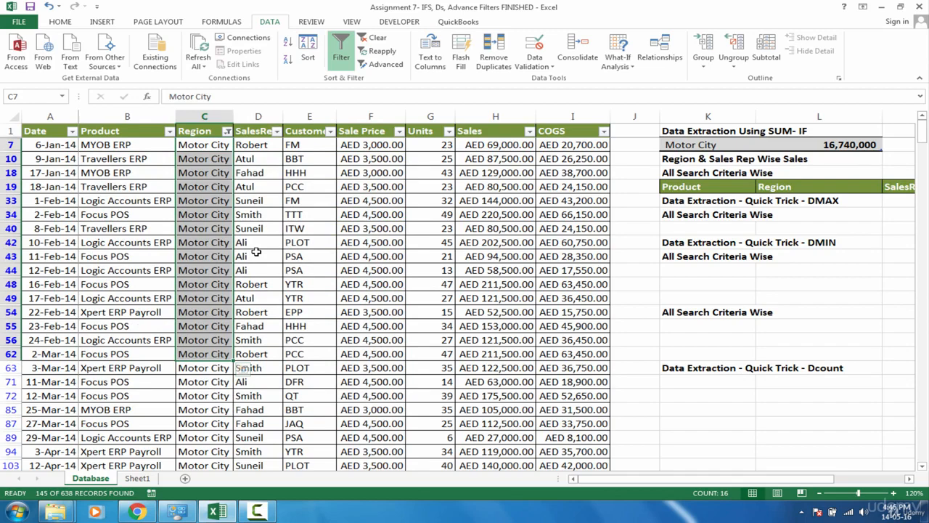
{"action": "key", "text": "ctrl+z"}
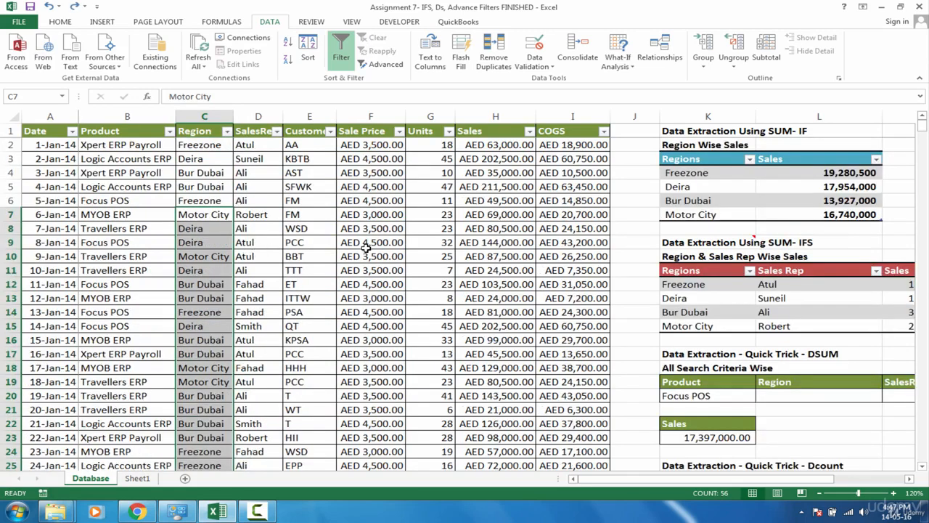
{"action": "left_click", "coordinate": [365, 245]}
Copy the Product to Units headers with their first record (B1:G2) from Database and paste them at A1 of Sheet1.
{"action": "left_click_drag", "start_coordinate": [107, 131], "coordinate": [452, 149]}
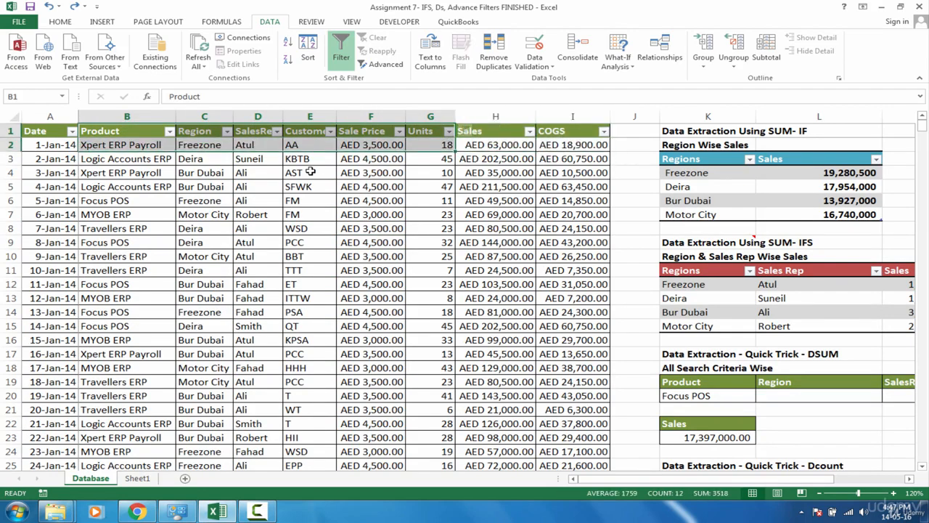
{"action": "key", "text": "ctrl+c"}
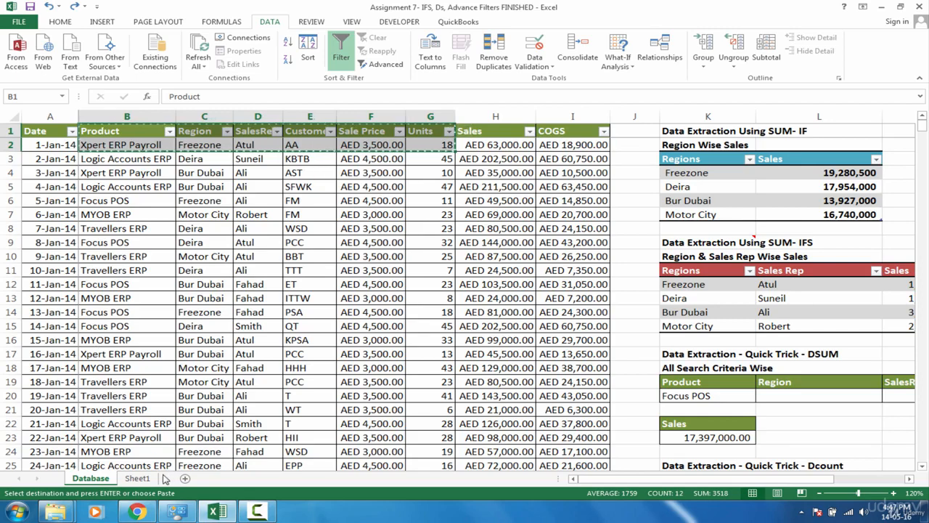
{"action": "left_click", "coordinate": [140, 480]}
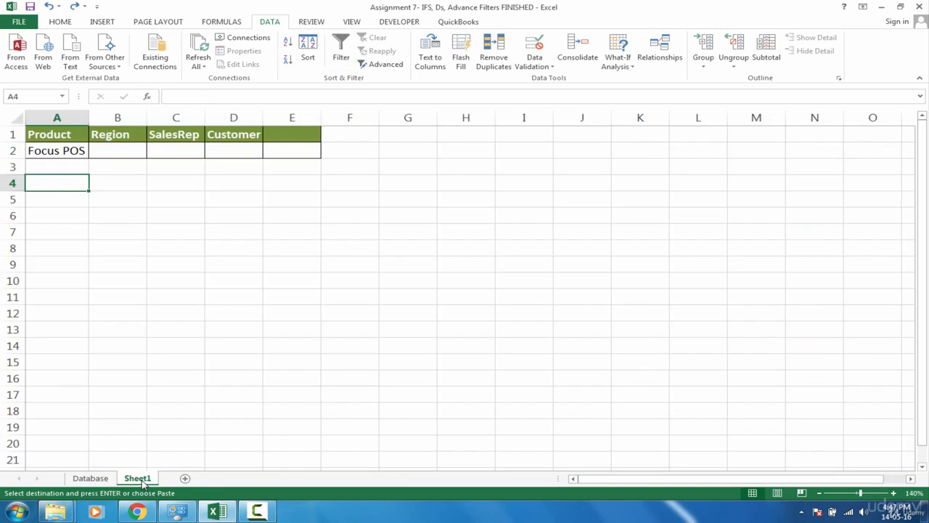
{"action": "left_click", "coordinate": [61, 135]}
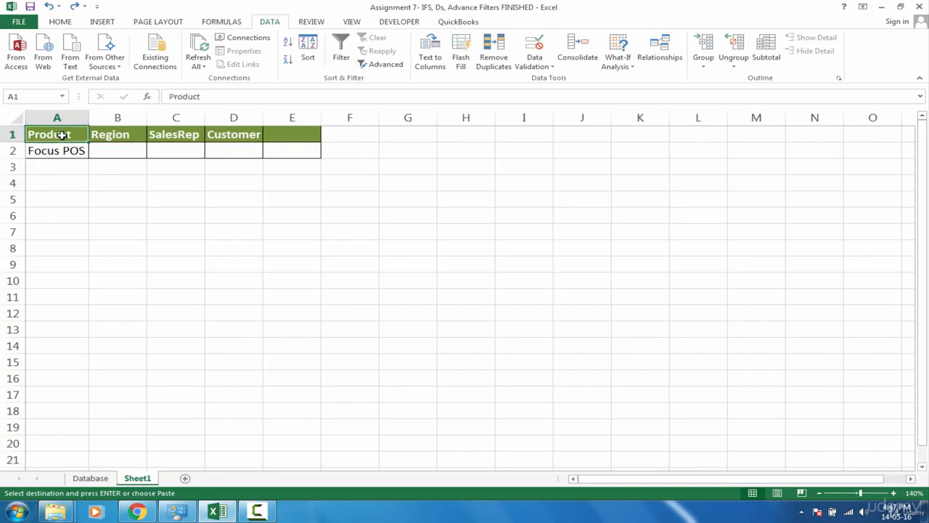
{"action": "key", "text": "ctrl+v"}
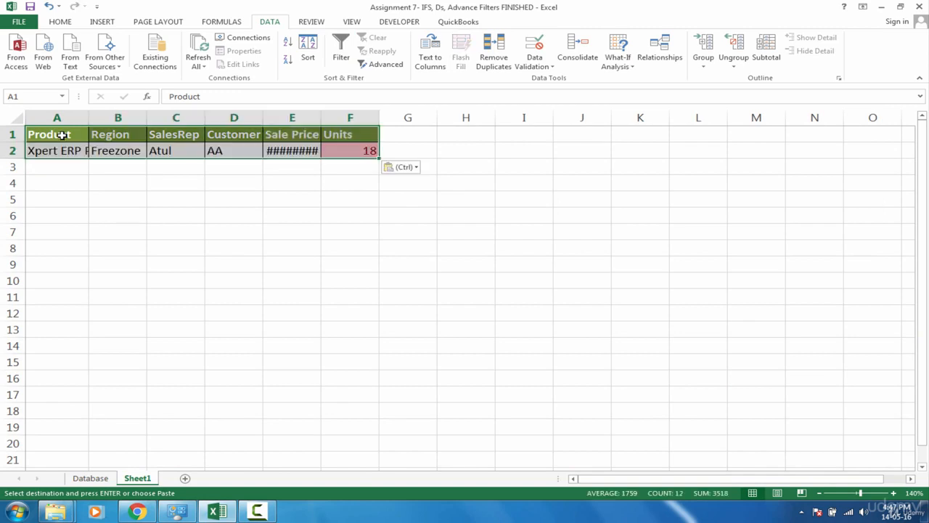
Clear the pasted record in A2:F2 and widen columns A to F of Sheet1 equally, keeping the headers.
{"action": "left_click", "coordinate": [47, 153]}
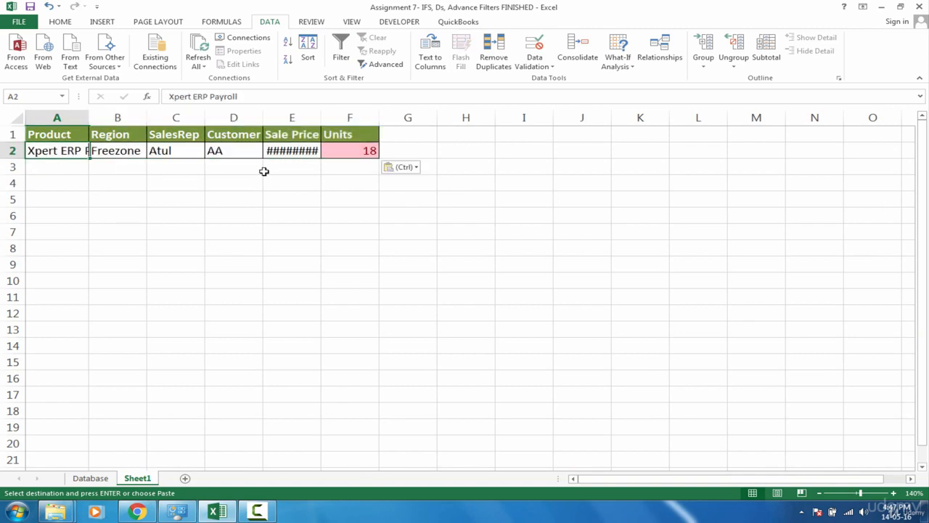
{"action": "key", "text": "ctrl+shift+Right"}
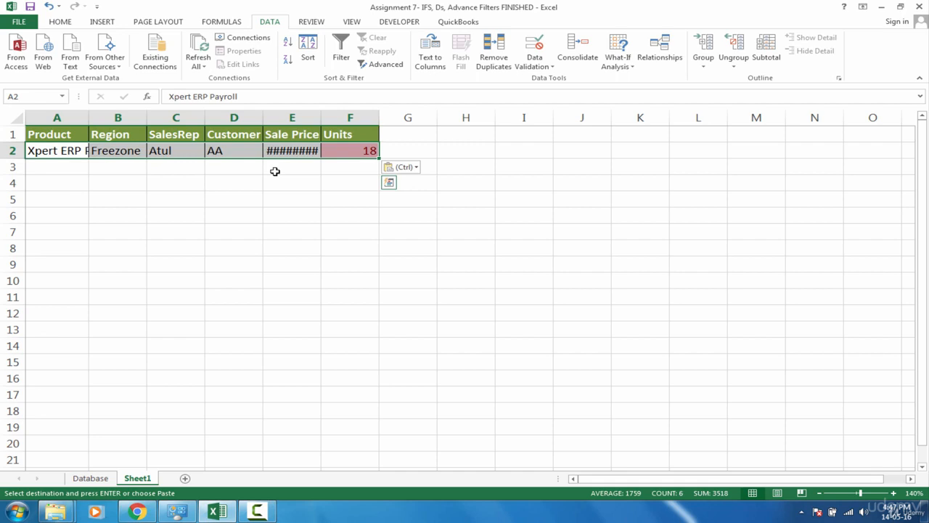
{"action": "key", "text": "Delete"}
{"action": "left_click_drag", "start_coordinate": [62, 116], "coordinate": [370, 113]}
{"action": "double_click", "coordinate": [380, 117]}
{"action": "left_click", "coordinate": [160, 189]}
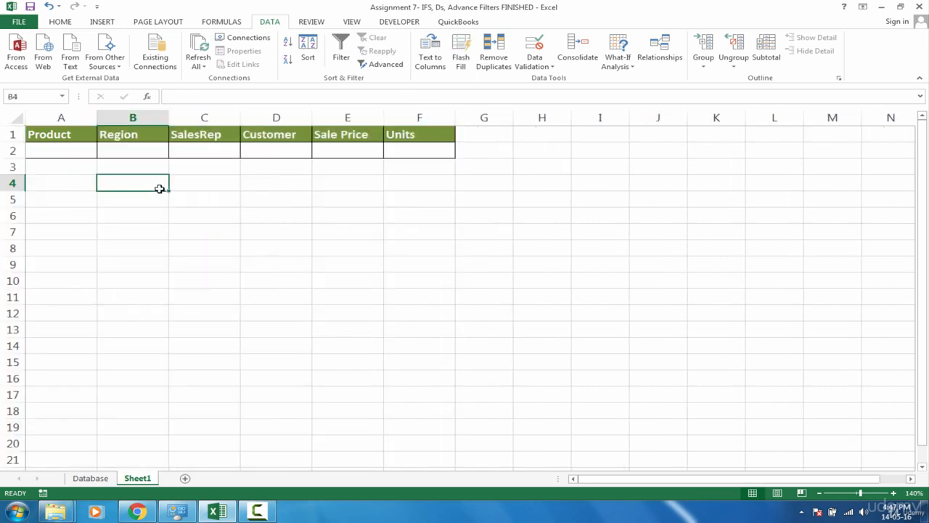
Compare the Database sheet's Product, Region and SalesRep columns with the empty criteria cells under the matching headers on Sheet1.
{"action": "left_click", "coordinate": [87, 477]}
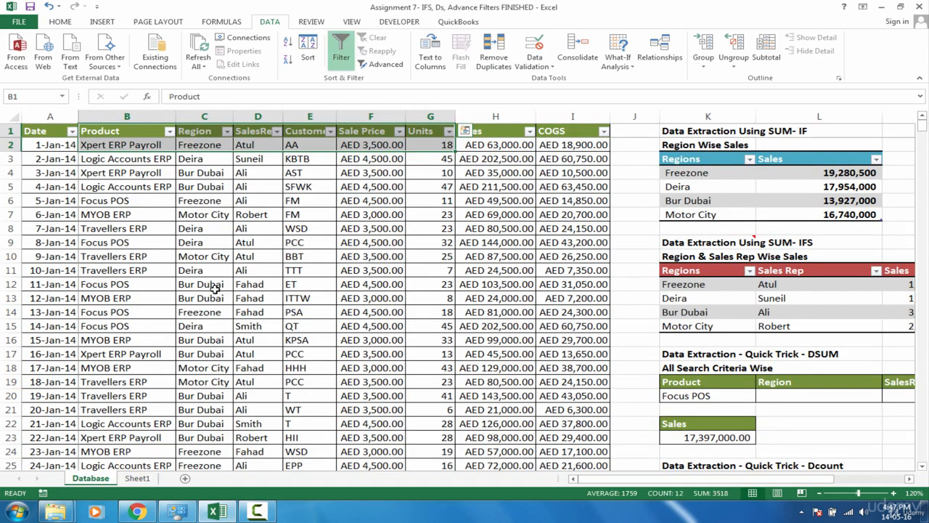
{"action": "left_click", "coordinate": [173, 197]}
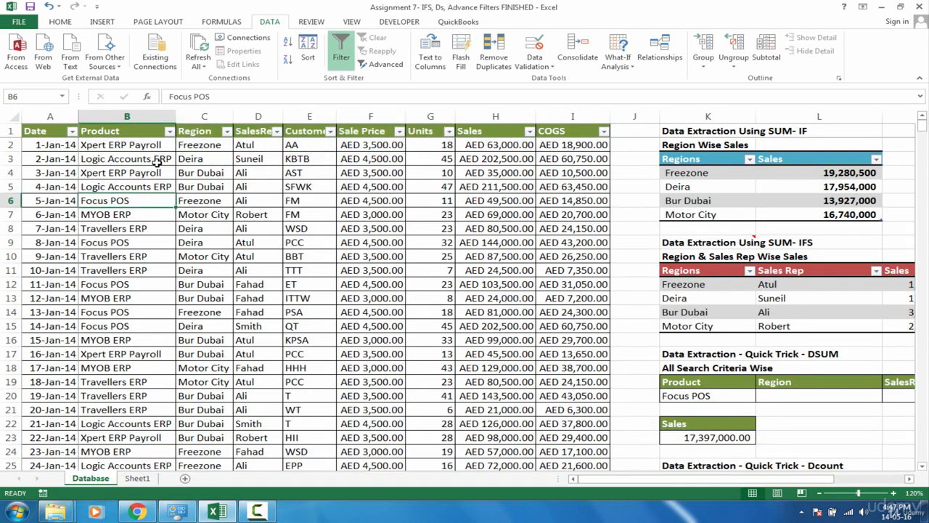
{"action": "left_click", "coordinate": [141, 482]}
{"action": "left_click", "coordinate": [78, 152]}
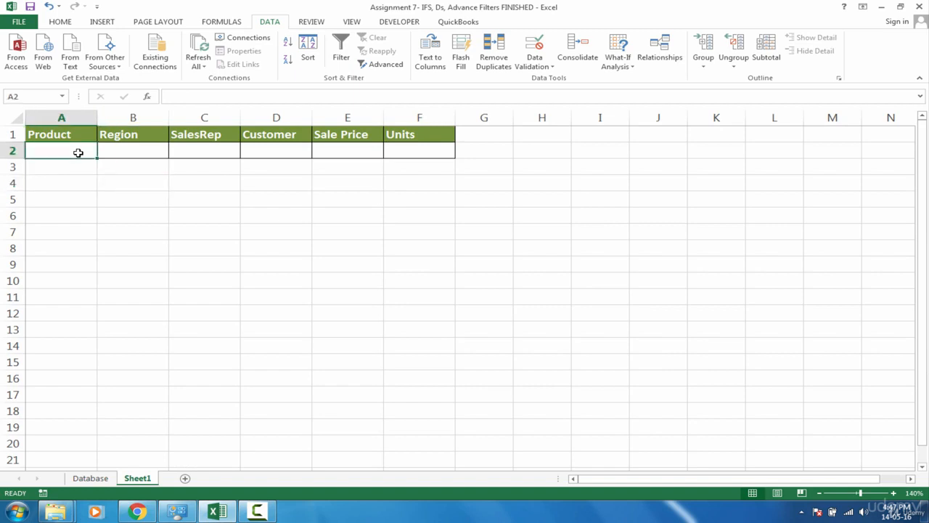
{"action": "left_click", "coordinate": [109, 151]}
{"action": "left_click", "coordinate": [180, 152]}
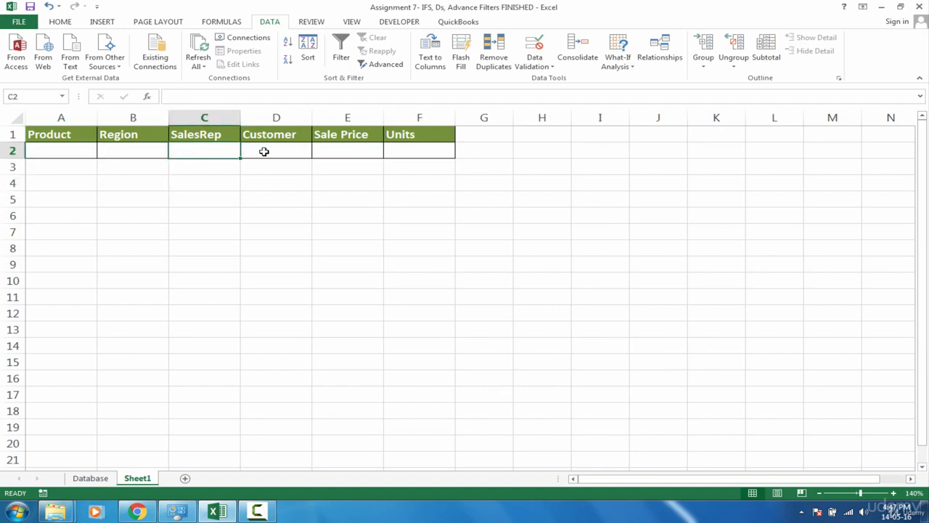
{"action": "left_click", "coordinate": [264, 151]}
{"action": "left_click", "coordinate": [205, 148]}
{"action": "left_click", "coordinate": [98, 479]}
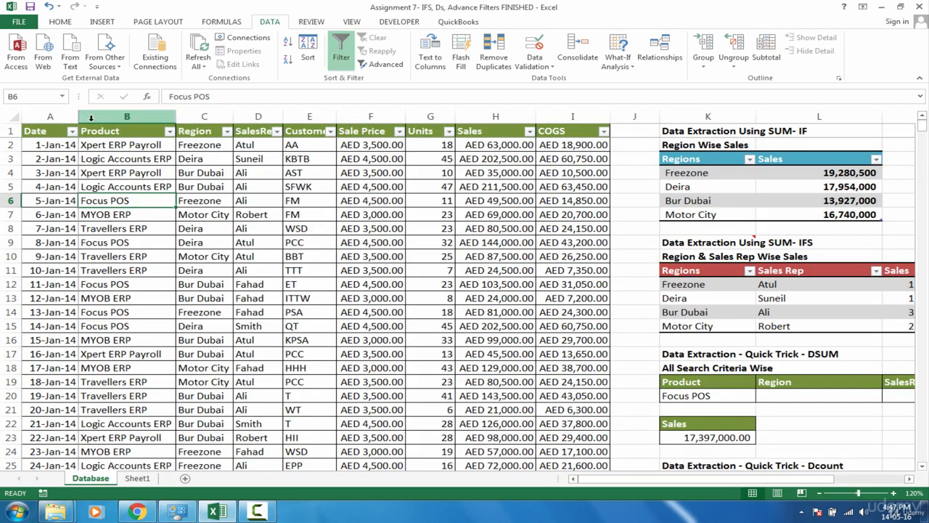
{"action": "left_click_drag", "start_coordinate": [93, 133], "coordinate": [280, 327]}
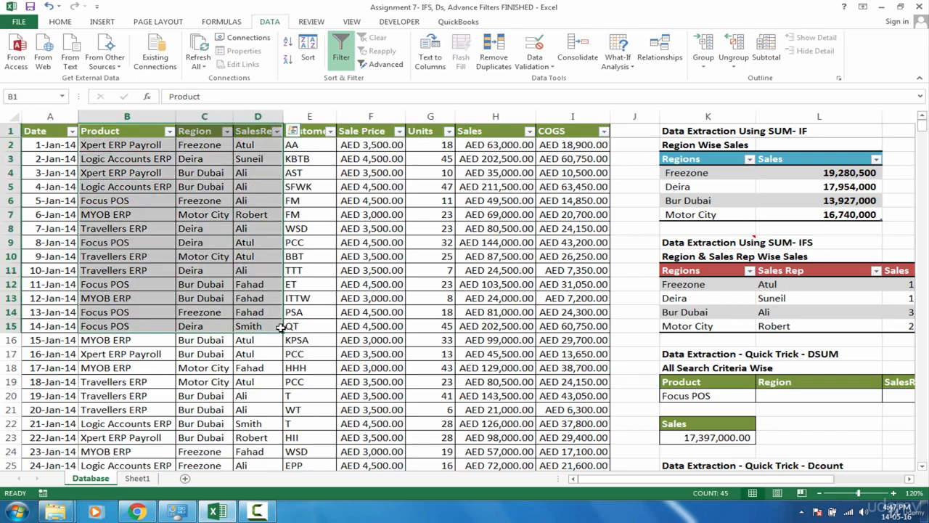
{"action": "left_click", "coordinate": [147, 481]}
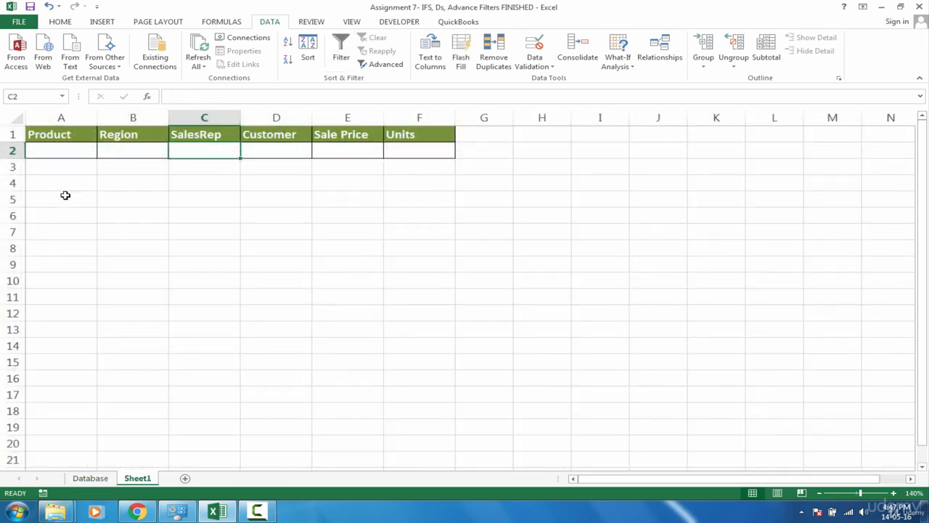
{"action": "left_click", "coordinate": [61, 186]}
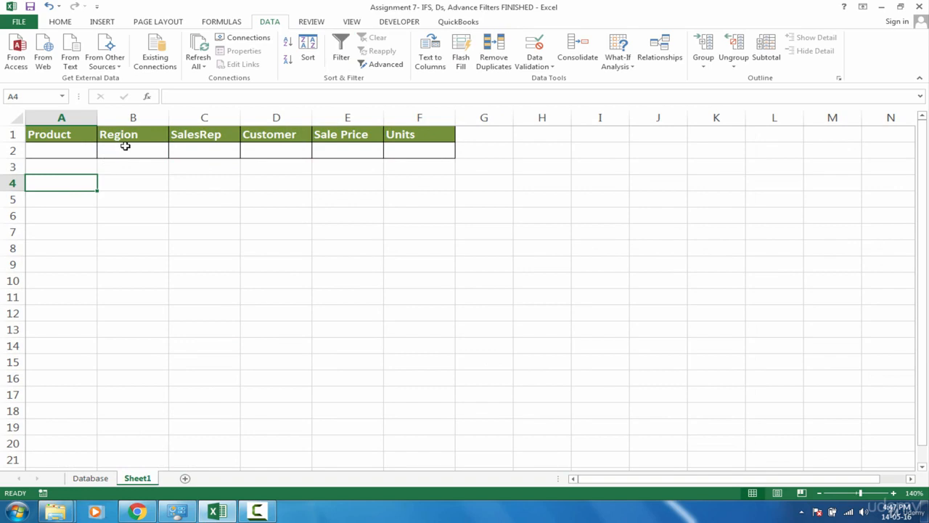
{"action": "left_click", "coordinate": [82, 153]}
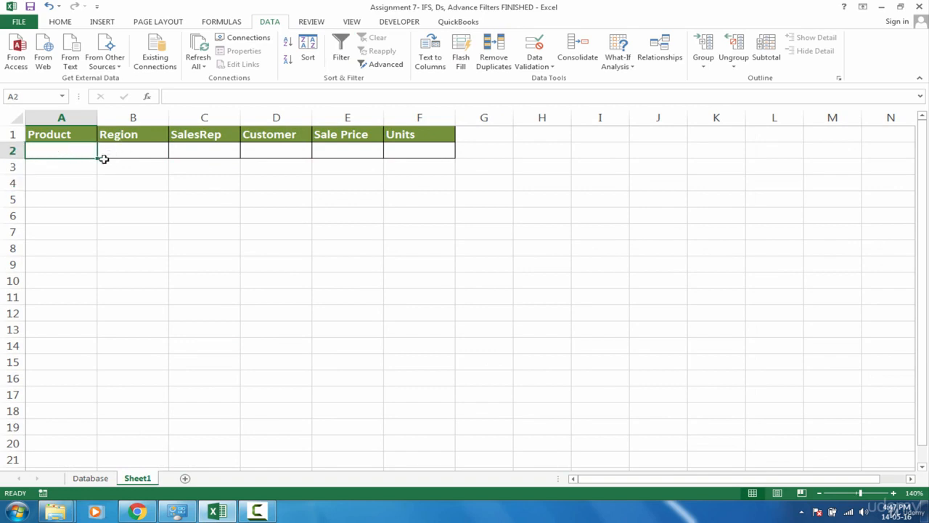
Examine the Database sheet's Product column and headers alongside the blank area below the criteria row on Sheet1.
{"action": "left_click", "coordinate": [96, 480]}
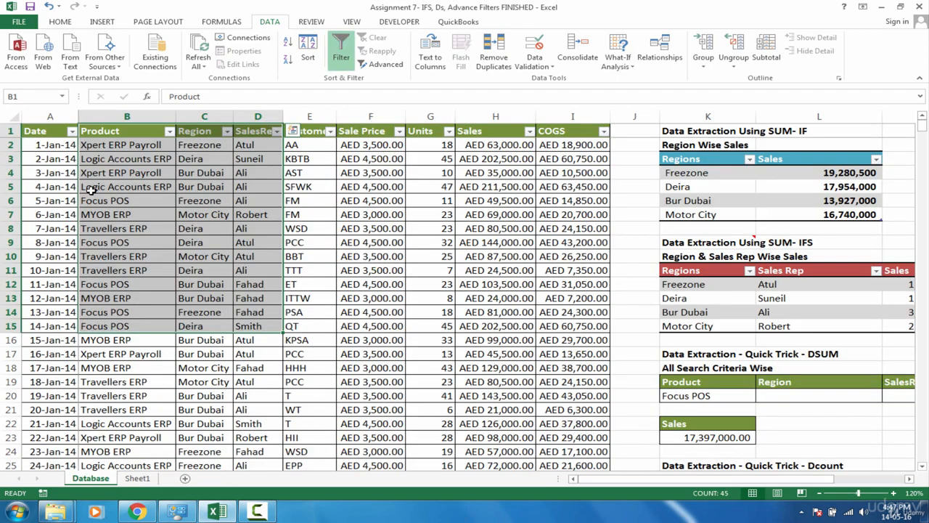
{"action": "left_click_drag", "start_coordinate": [100, 136], "coordinate": [163, 379]}
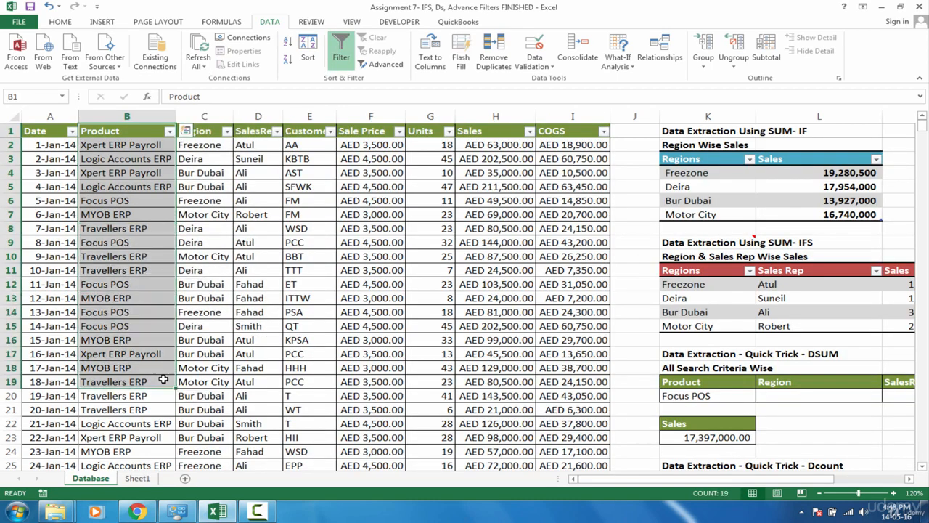
{"action": "left_click", "coordinate": [137, 479]}
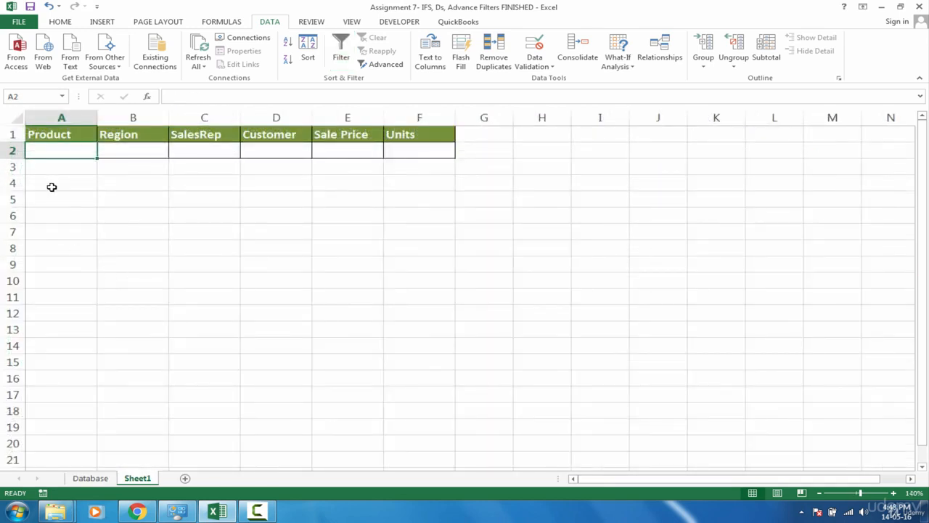
{"action": "left_click_drag", "start_coordinate": [52, 188], "coordinate": [284, 332]}
{"action": "left_click", "coordinate": [147, 150]}
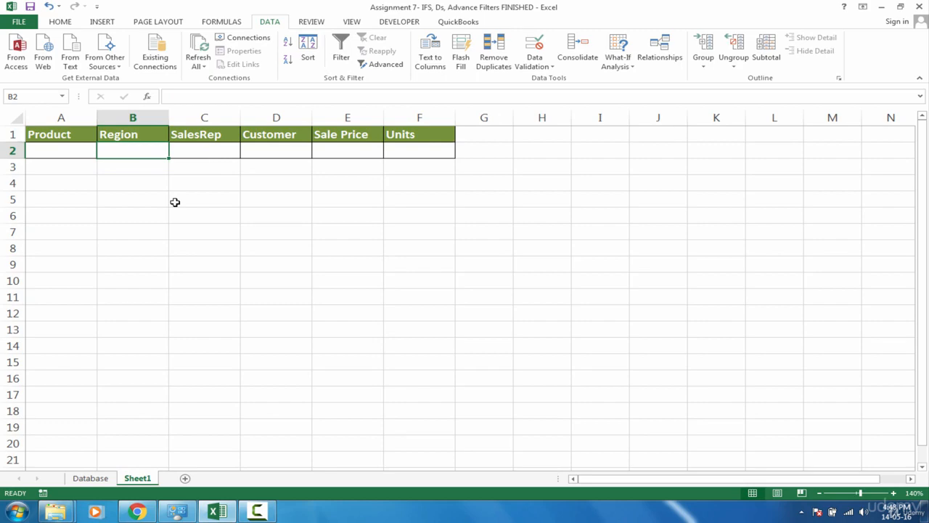
{"action": "left_click", "coordinate": [90, 478]}
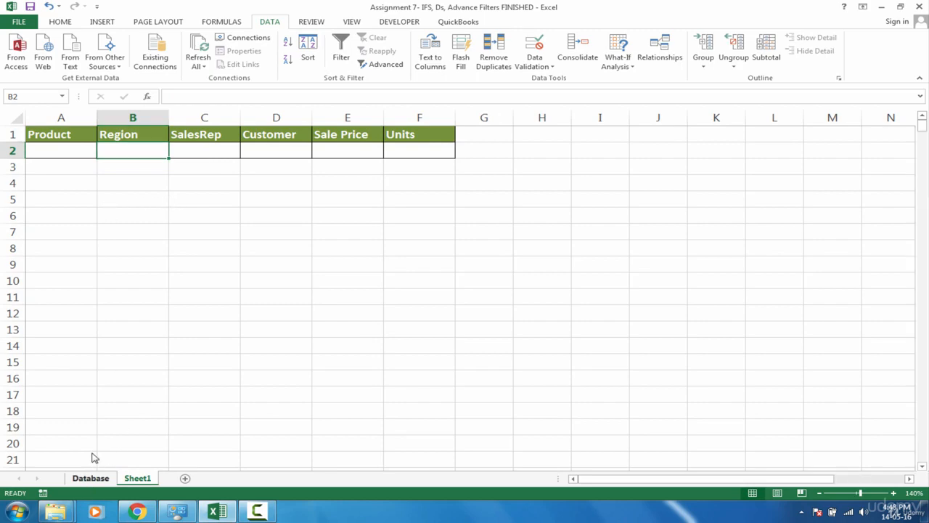
{"action": "left_click", "coordinate": [142, 156]}
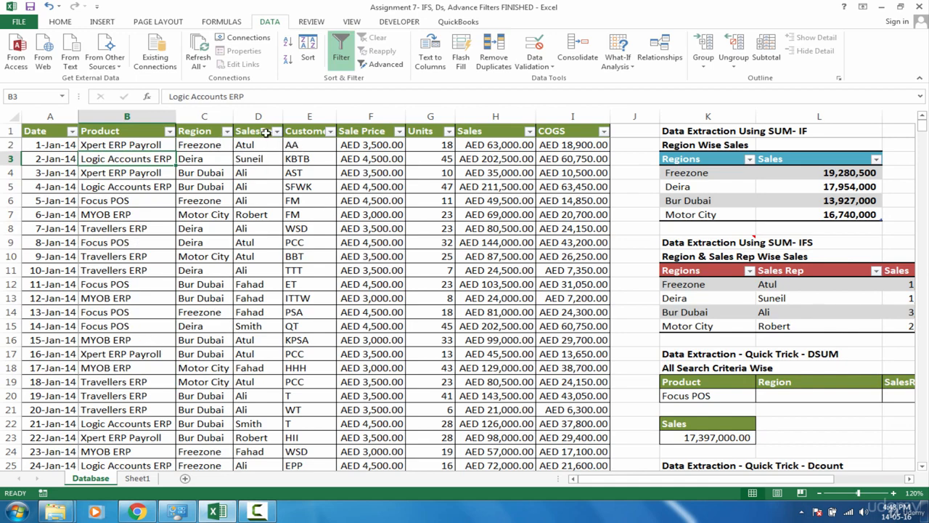
{"action": "left_click", "coordinate": [53, 132]}
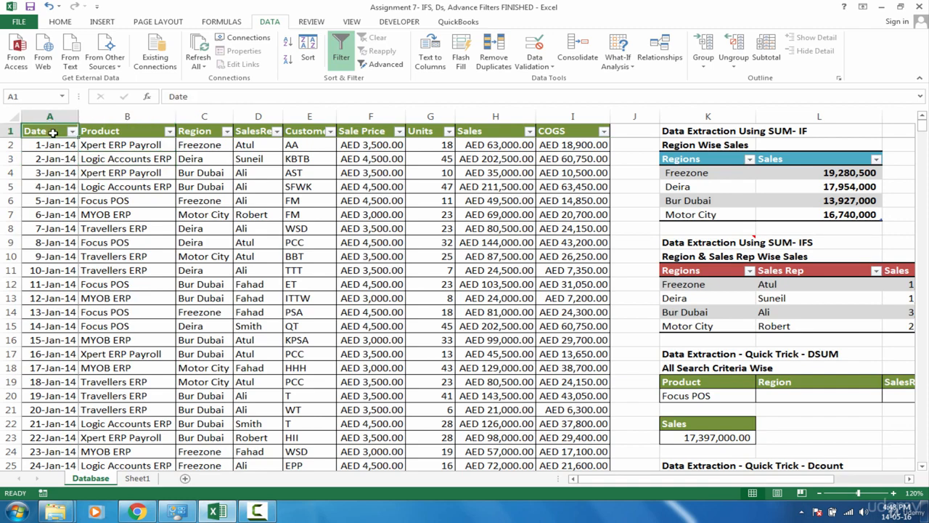
Select the whole Database table from the Date header to the last record and confirm its range name as db.
{"action": "key", "text": "ctrl+shift+Right"}
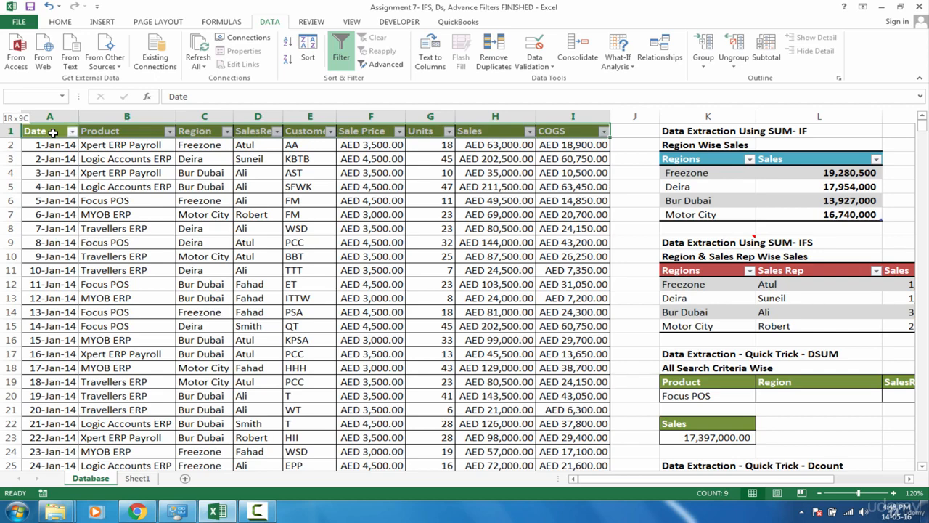
{"action": "key", "text": "ctrl+shift+Down"}
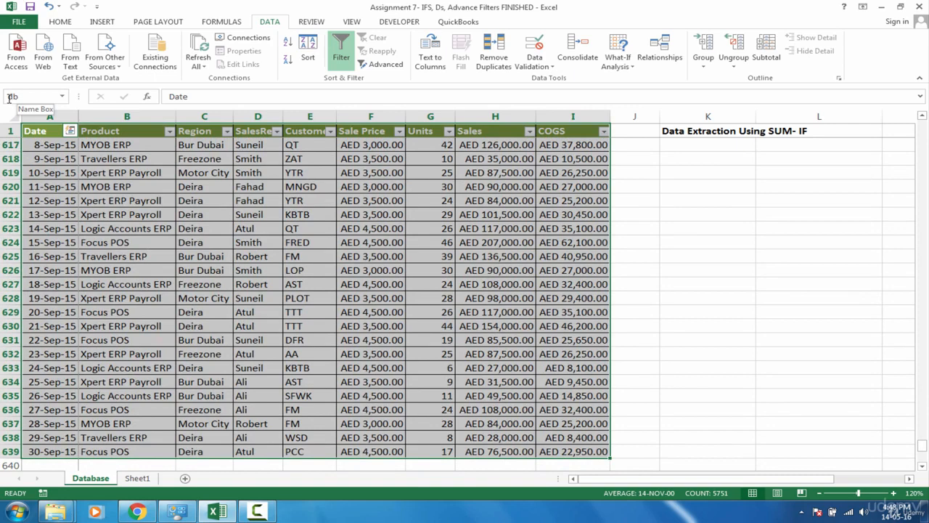
{"action": "left_click", "coordinate": [38, 97]}
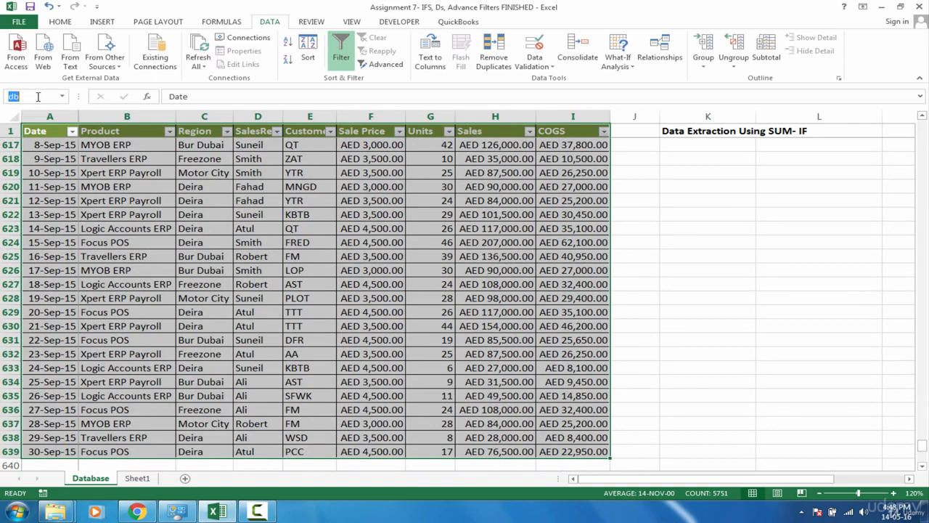
{"action": "key", "text": "Return"}
Start an advanced filter from cell A4 of Sheet1 and set it to copy the results to another location.
{"action": "left_click", "coordinate": [138, 478]}
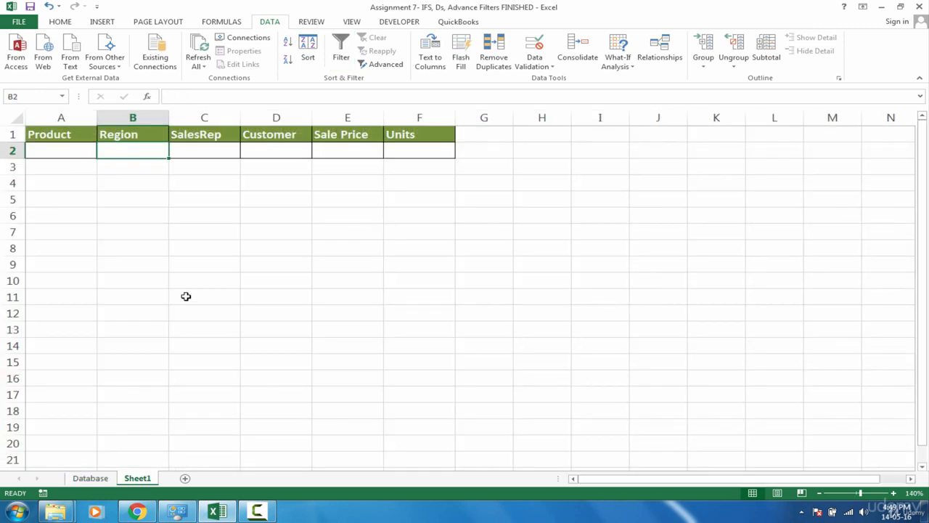
{"action": "left_click", "coordinate": [67, 186]}
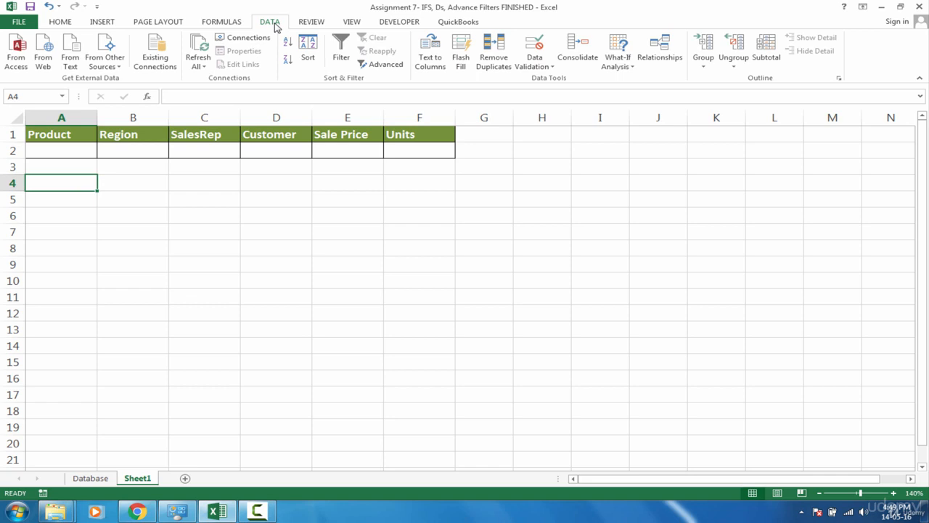
{"action": "left_click", "coordinate": [397, 68]}
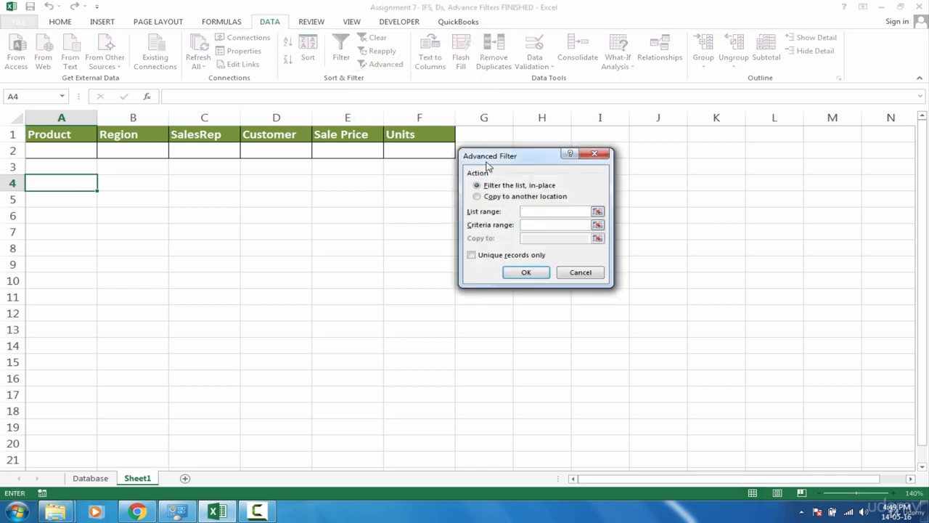
{"action": "left_click_drag", "start_coordinate": [508, 163], "coordinate": [510, 184]}
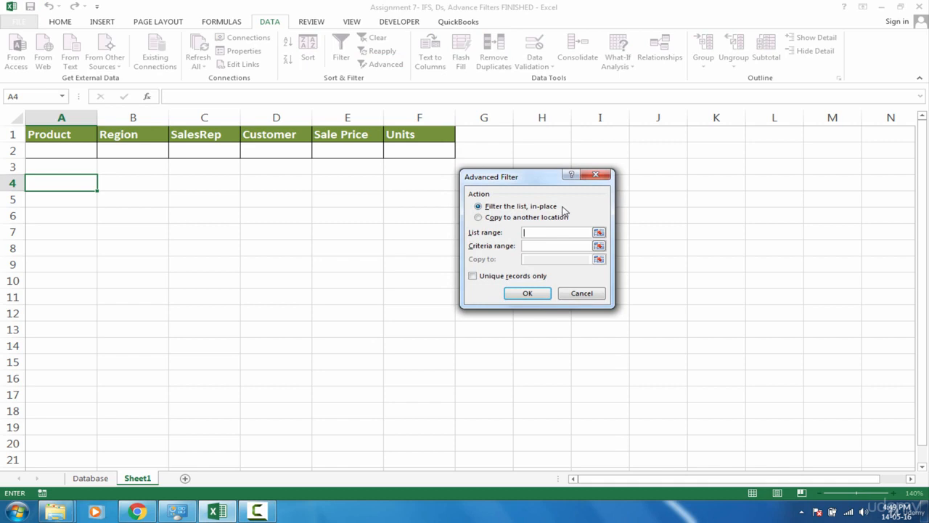
{"action": "left_click", "coordinate": [93, 479]}
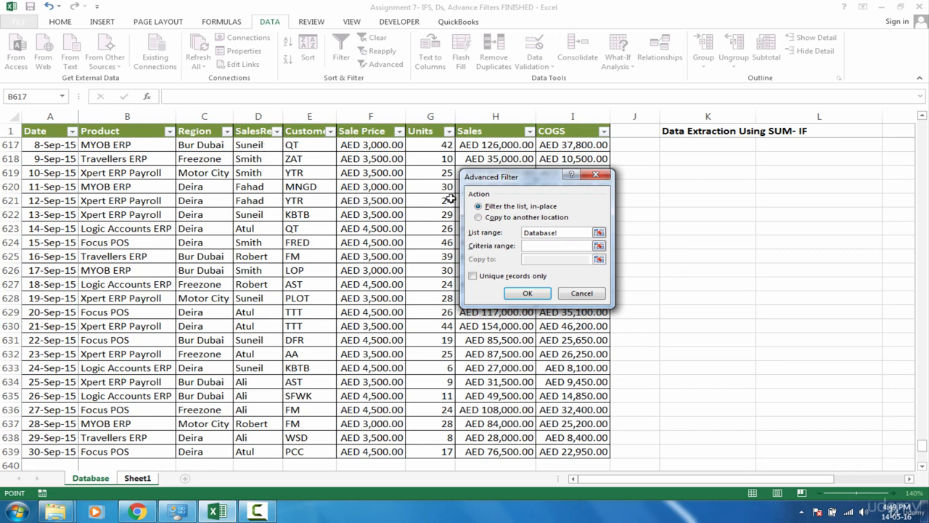
{"action": "left_click", "coordinate": [497, 220]}
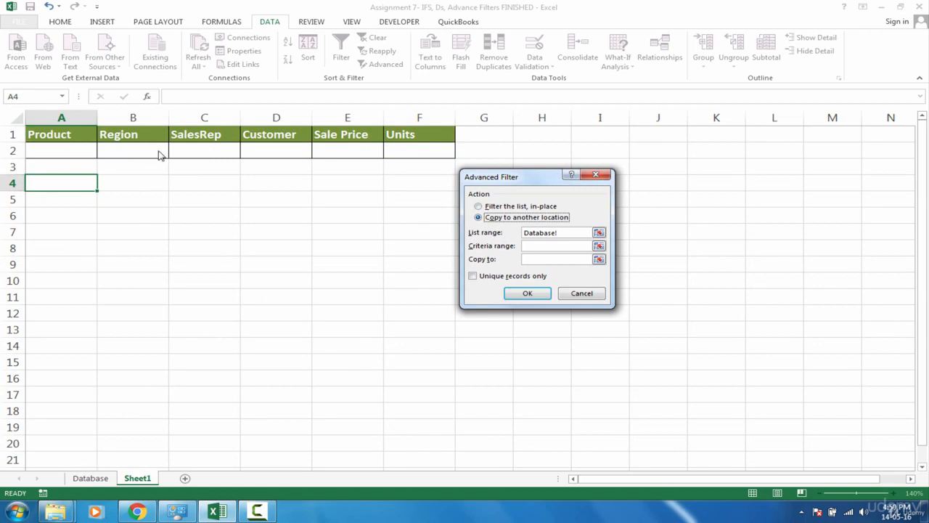
Set the advanced filter's list range to db and its criteria range to A1:F2 of Sheet1.
{"action": "left_click", "coordinate": [578, 233]}
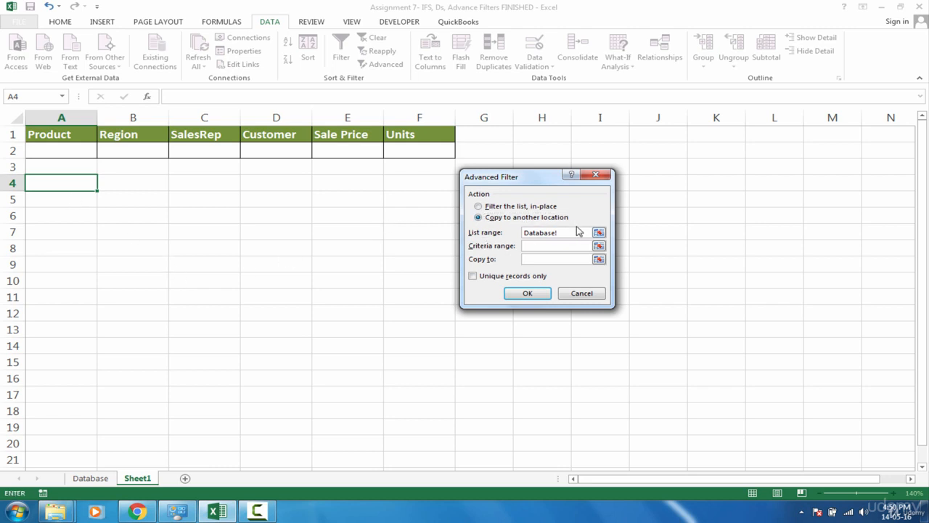
{"action": "key", "text": "BackSpace"}
{"action": "key", "text": "BackSpace"}
{"action": "key", "text": "BackSpace"}
{"action": "key", "text": "BackSpace"}
{"action": "key", "text": "BackSpace"}
{"action": "key", "text": "BackSpace"}
{"action": "key", "text": "BackSpace"}
{"action": "key", "text": "BackSpace"}
{"action": "key", "text": "BackSpace"}
{"action": "type", "text": "db"}
{"action": "left_click", "coordinate": [63, 133]}
{"action": "left_click_drag", "start_coordinate": [104, 125], "coordinate": [447, 155]}
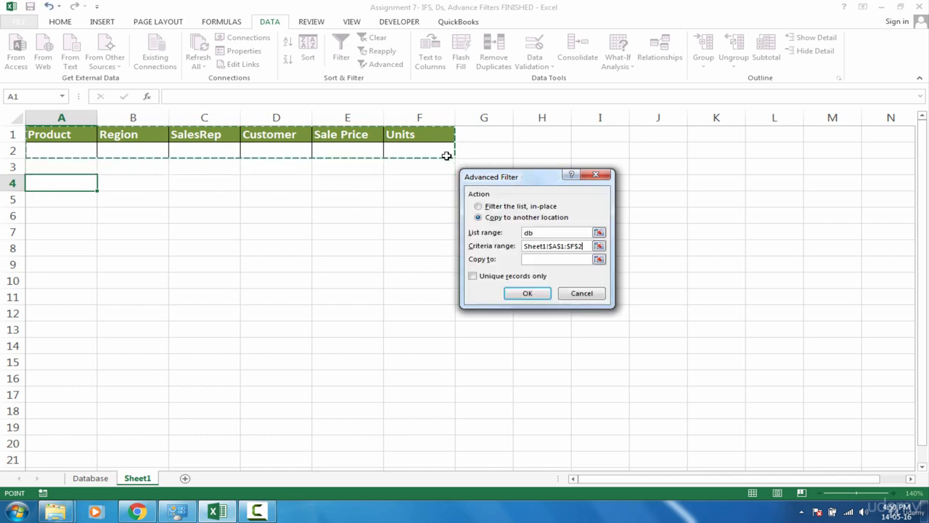
Set cell A4 of Sheet1 as the copy destination and run the advanced filter.
{"action": "left_click", "coordinate": [544, 260]}
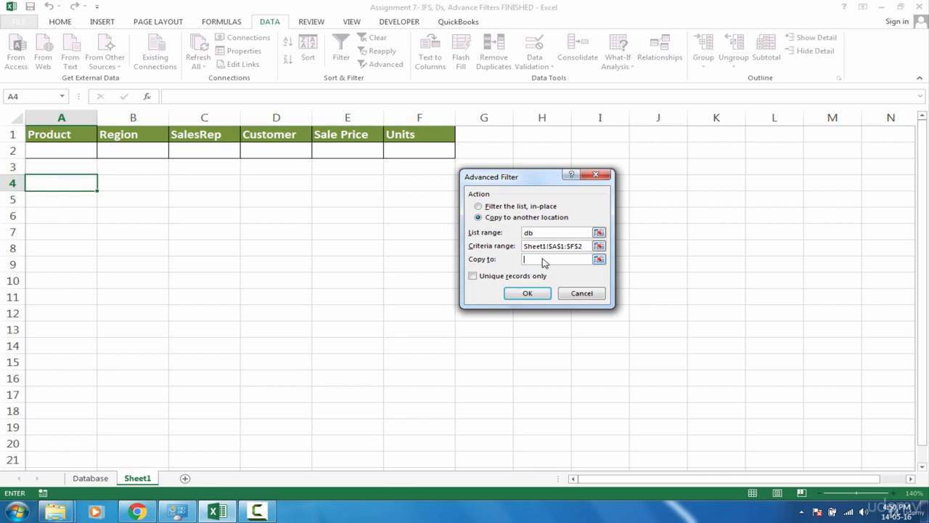
{"action": "left_click", "coordinate": [71, 184]}
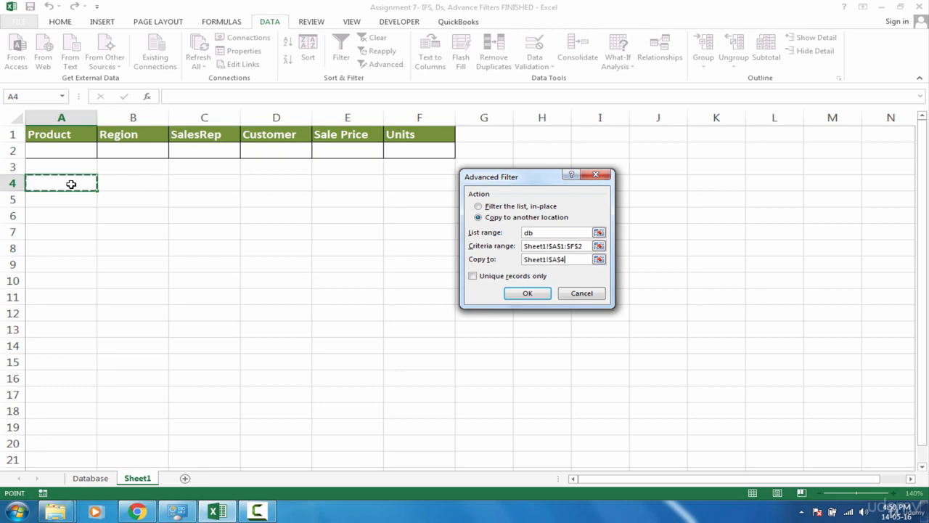
{"action": "left_click", "coordinate": [530, 294]}
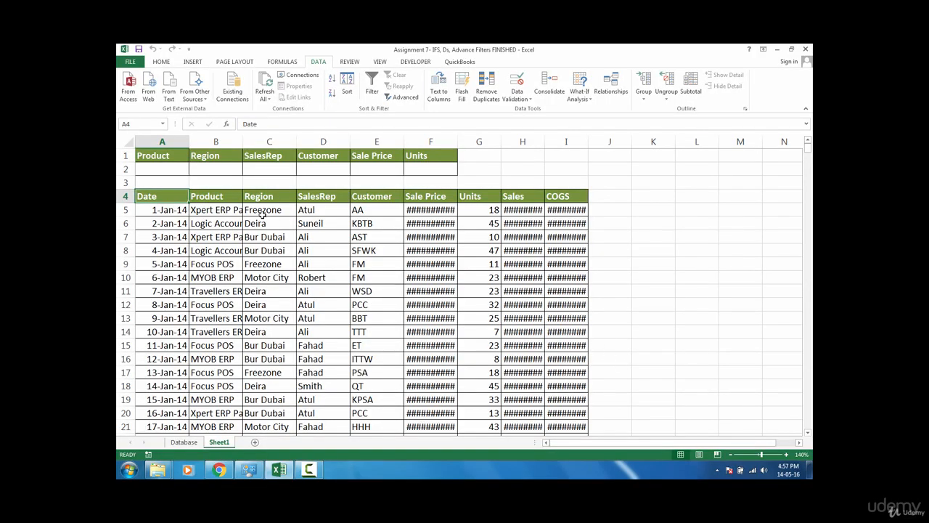
AutoFit the widths of columns A to I on Sheet1 to the extracted records.
{"action": "left_click_drag", "start_coordinate": [263, 210], "coordinate": [374, 198]}
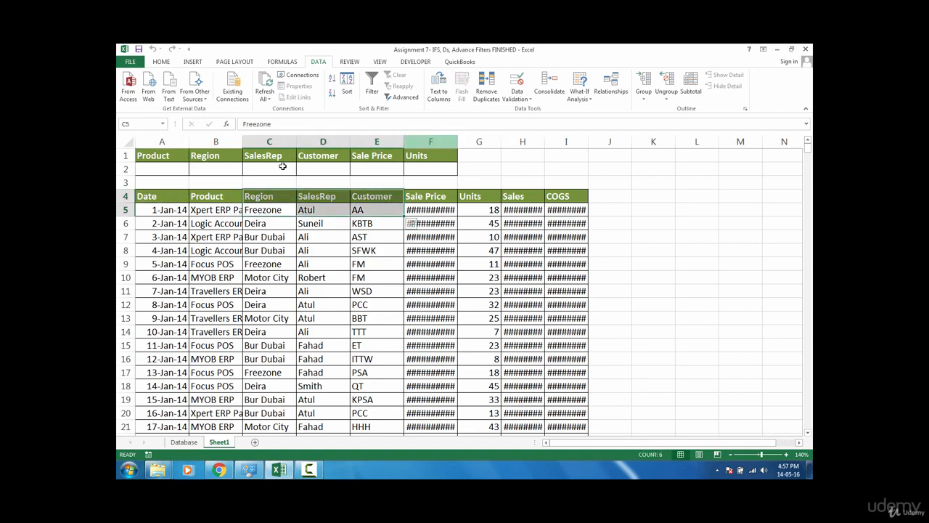
{"action": "left_click_drag", "start_coordinate": [182, 143], "coordinate": [589, 136]}
{"action": "double_click", "coordinate": [590, 136]}
{"action": "left_click", "coordinate": [441, 273]}
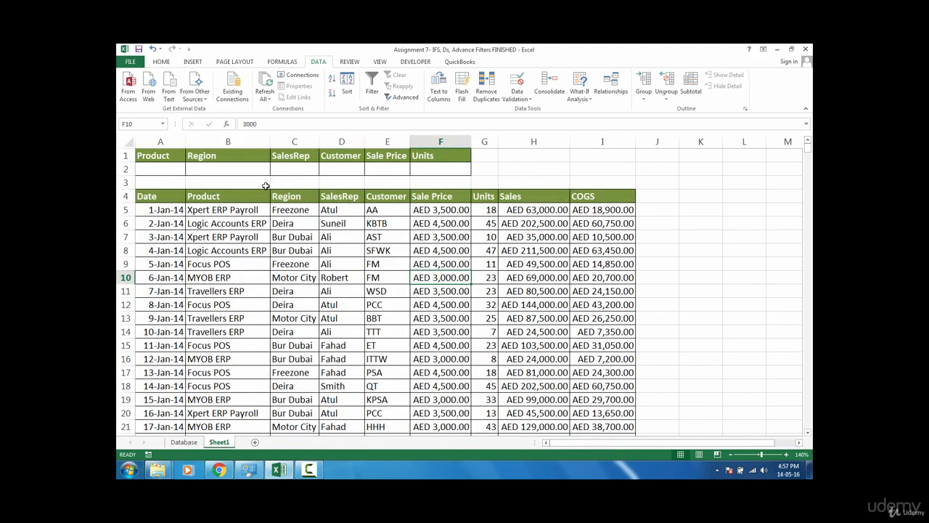
Enter Deira as the Region criterion in cell B2 of Sheet1.
{"action": "left_click", "coordinate": [180, 216]}
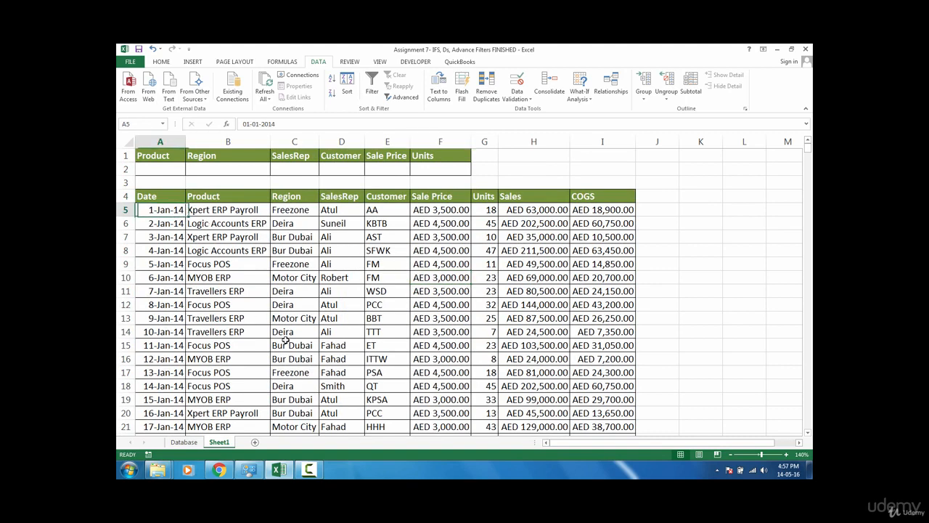
{"action": "left_click", "coordinate": [285, 342], "text": "shift"}
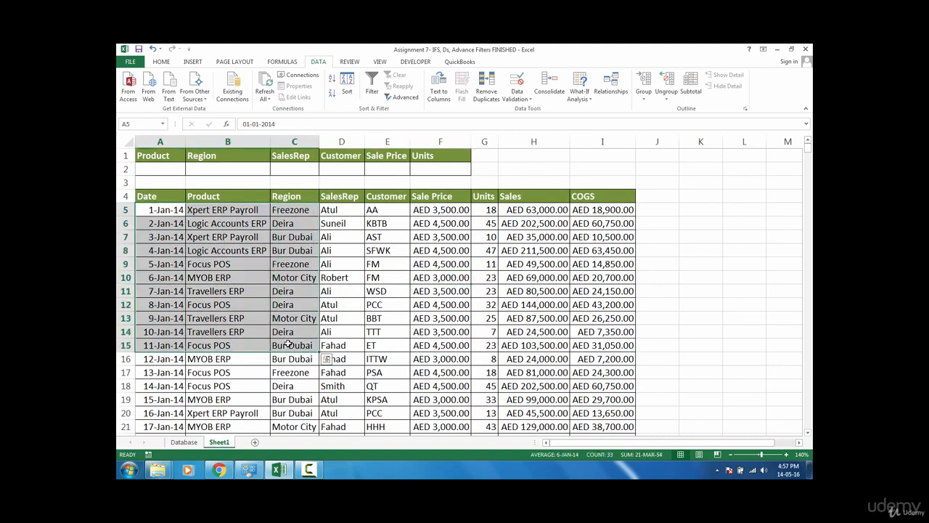
{"action": "left_click", "coordinate": [241, 170]}
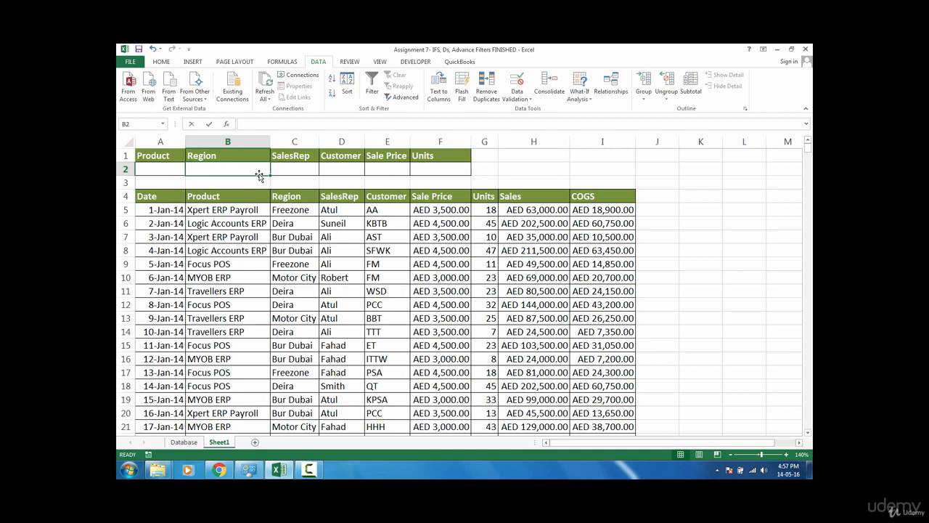
{"action": "type", "text": "Deir"}
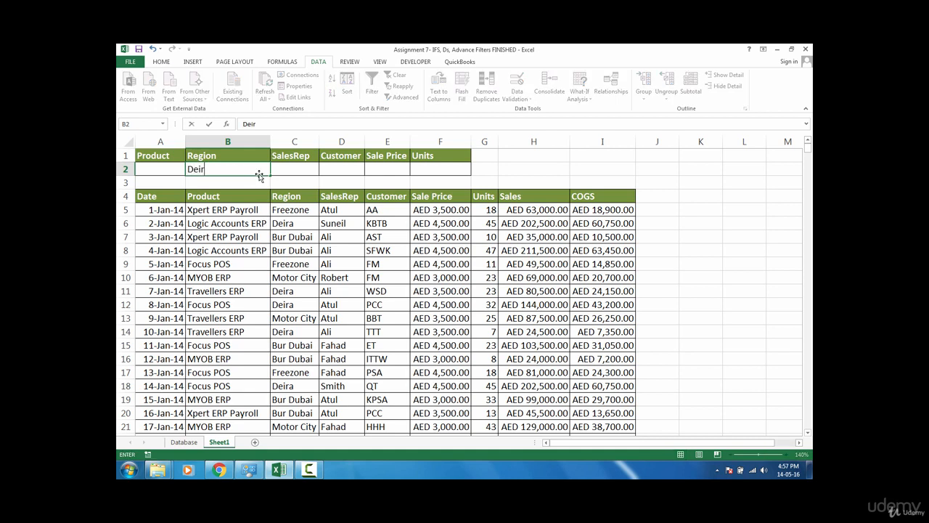
{"action": "type", "text": "a"}
{"action": "left_click", "coordinate": [231, 180]}
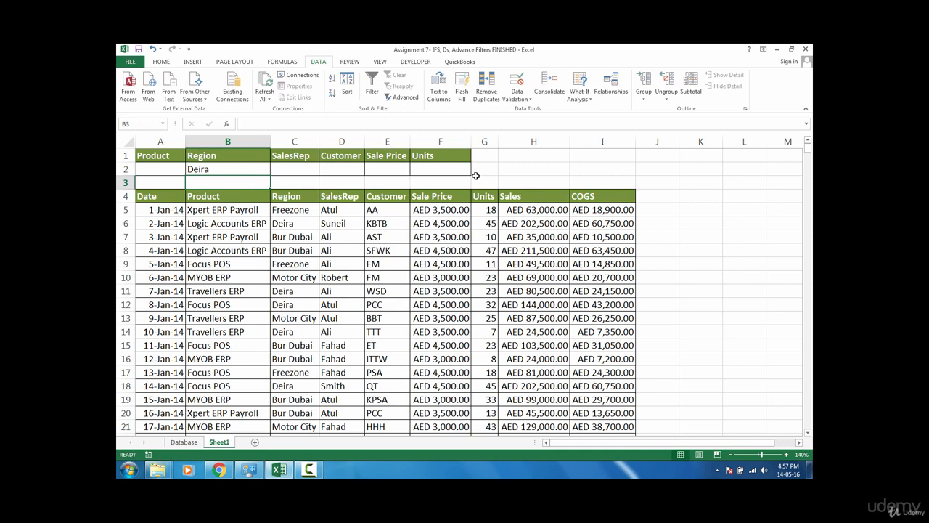
Try to refresh the extracted records for the Region criterion by recalculating the workbook.
{"action": "left_click", "coordinate": [151, 194]}
{"action": "left_click_drag", "start_coordinate": [244, 221], "coordinate": [442, 308]}
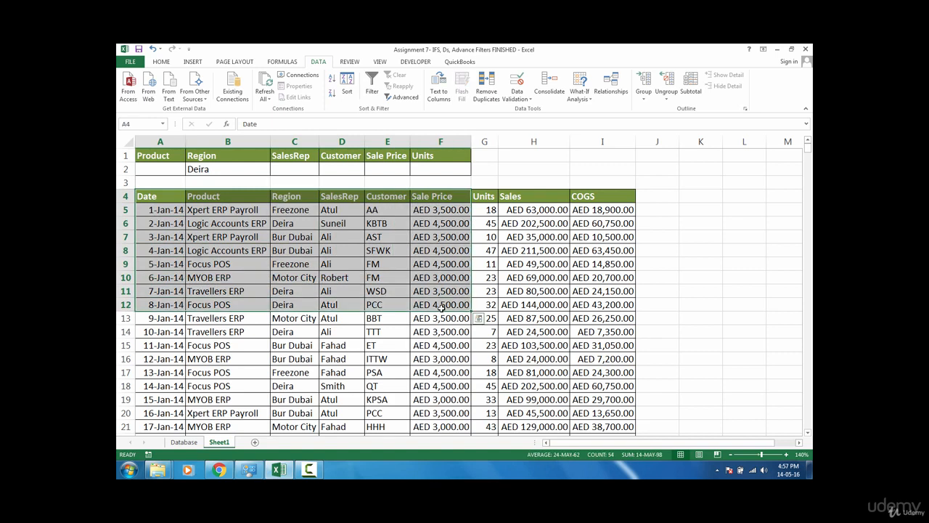
{"action": "left_click", "coordinate": [420, 223]}
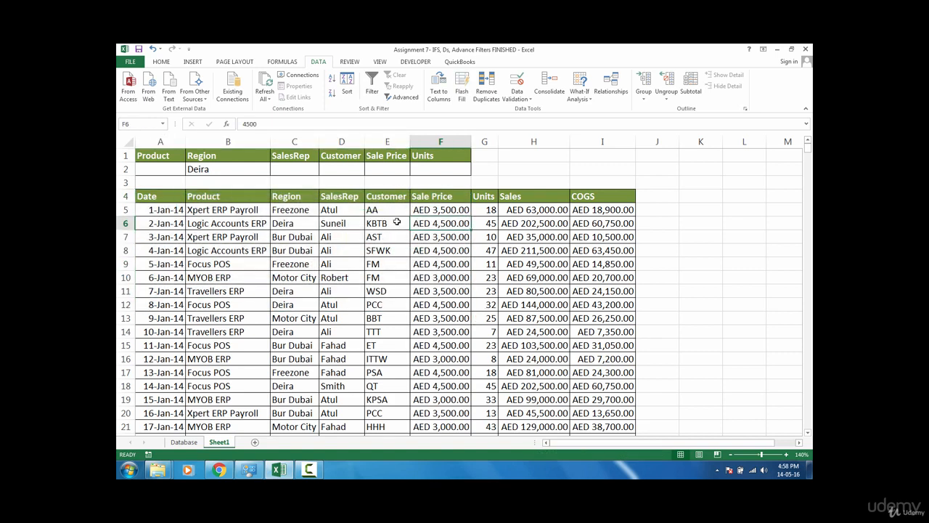
{"action": "key", "text": "F9"}
{"action": "key", "text": "F9"}
Clear all contents and formatting of the extracted table starting at A4 on Sheet1, keeping the criteria rows.
{"action": "left_click", "coordinate": [172, 197]}
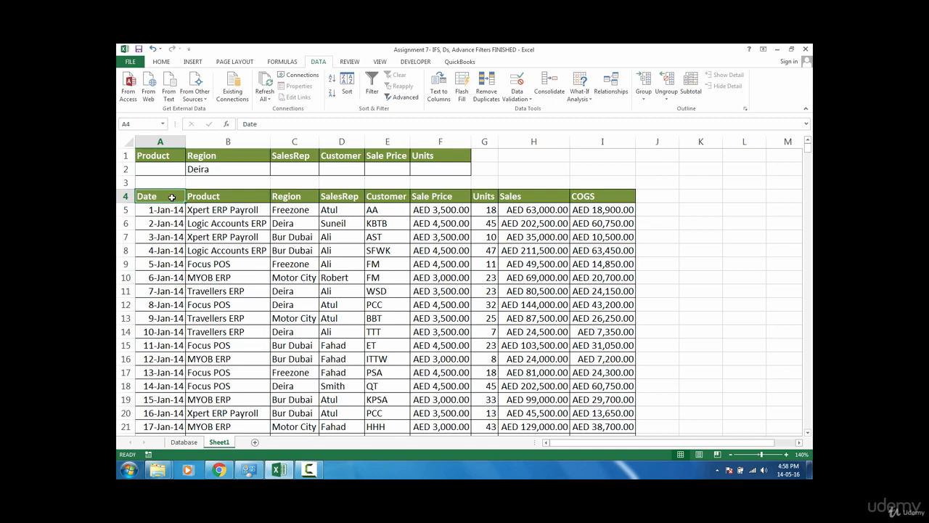
{"action": "key", "text": "ctrl+shift+Right"}
{"action": "key", "text": "ctrl+shift+Down"}
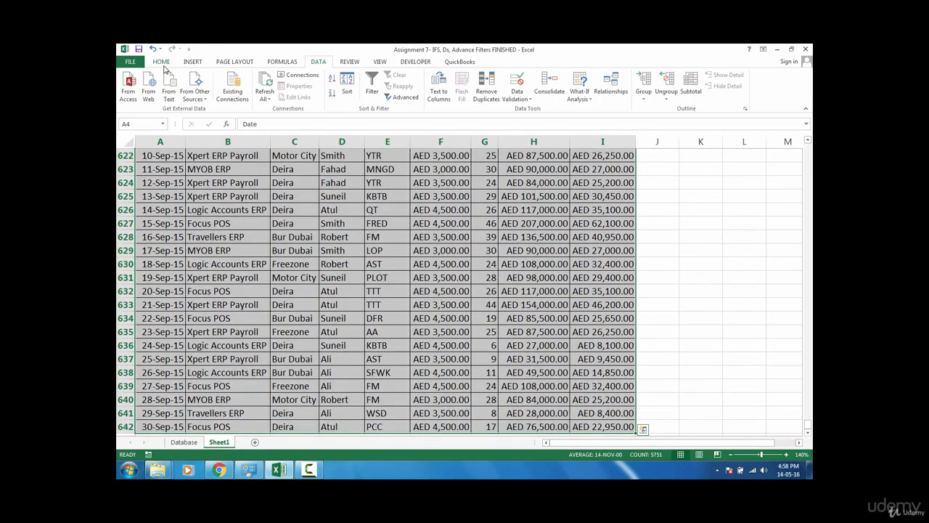
{"action": "left_click", "coordinate": [163, 64]}
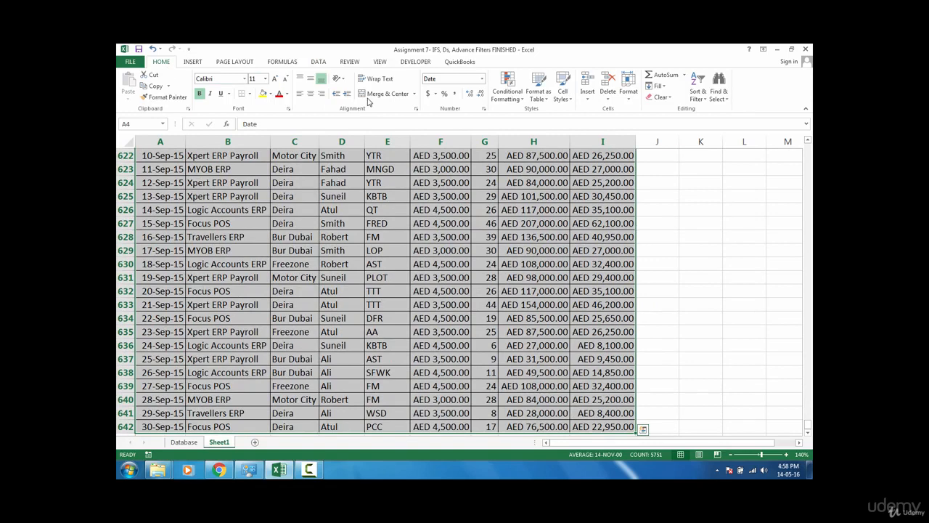
{"action": "left_click", "coordinate": [666, 97]}
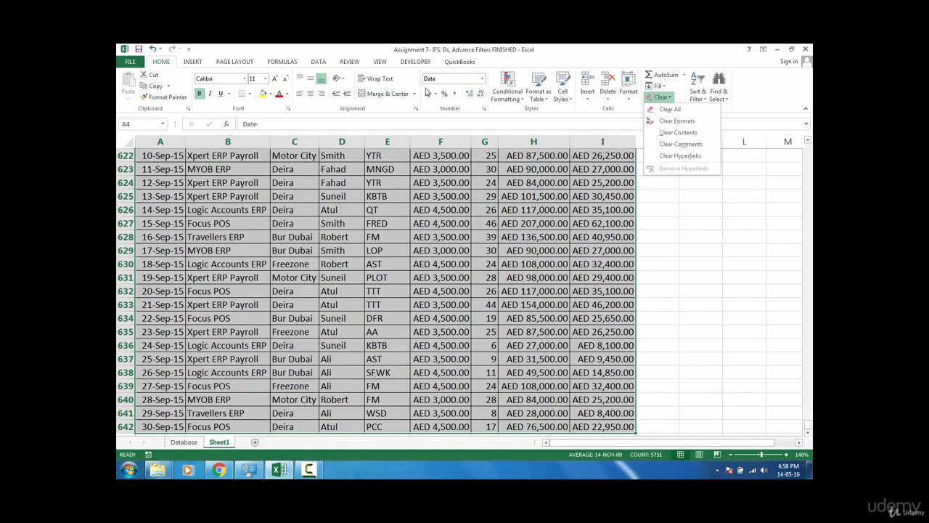
{"action": "left_click", "coordinate": [670, 111]}
{"action": "left_click", "coordinate": [162, 196]}
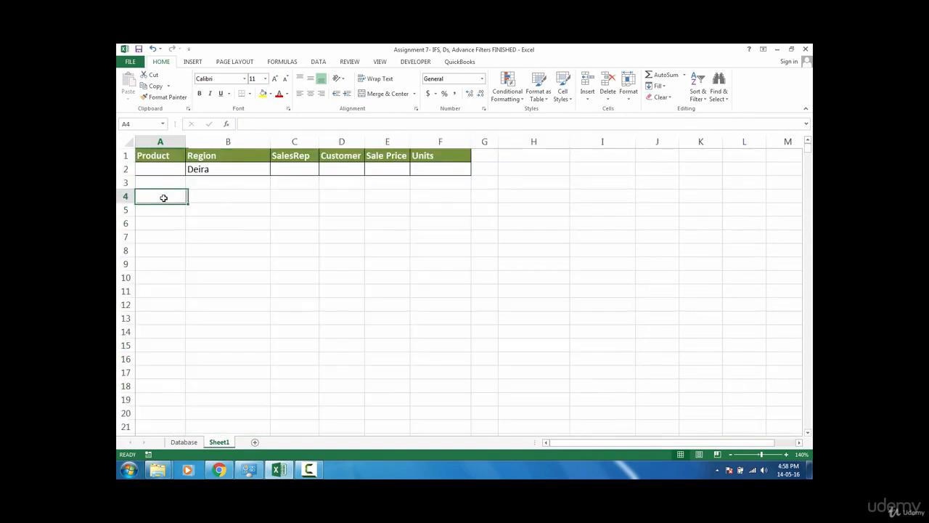
With cell A4 selected, start recording a macro named Refresh, stored in This Workbook.
{"action": "left_click_drag", "start_coordinate": [170, 156], "coordinate": [358, 167]}
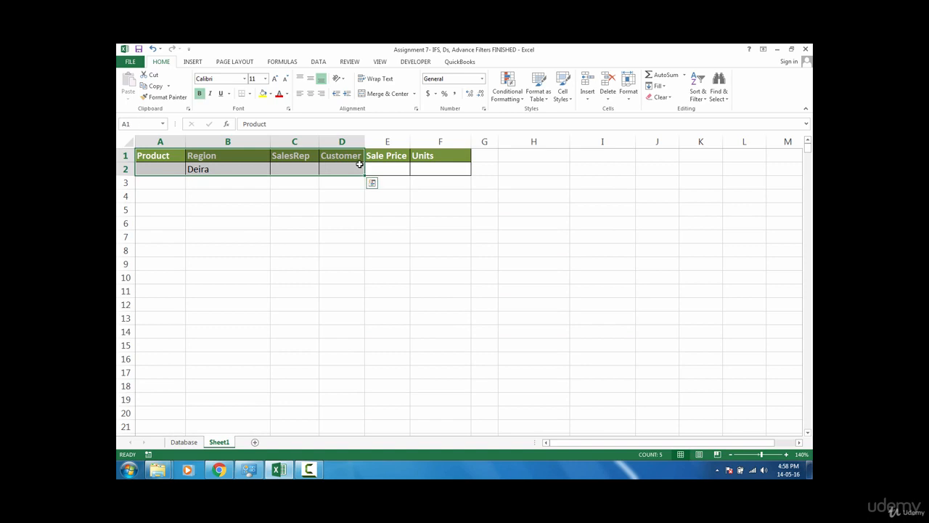
{"action": "left_click", "coordinate": [174, 197]}
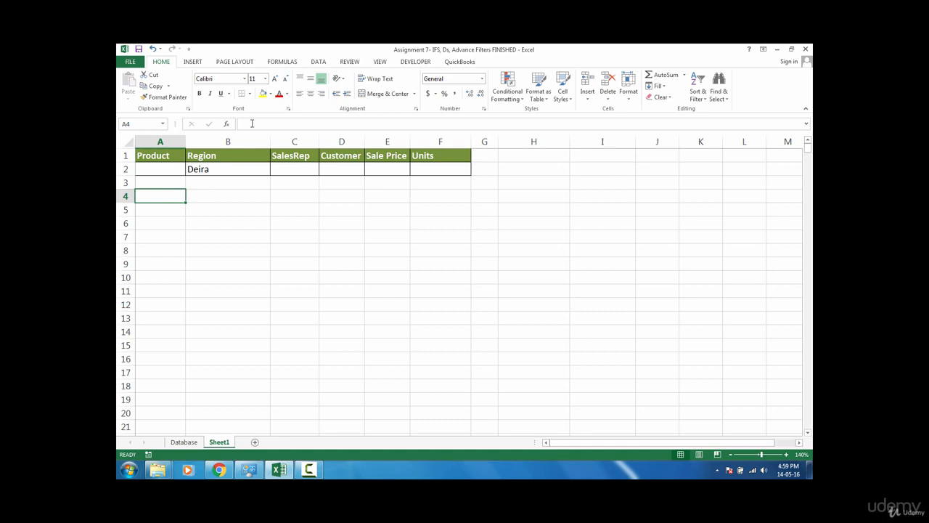
{"action": "left_click", "coordinate": [320, 62]}
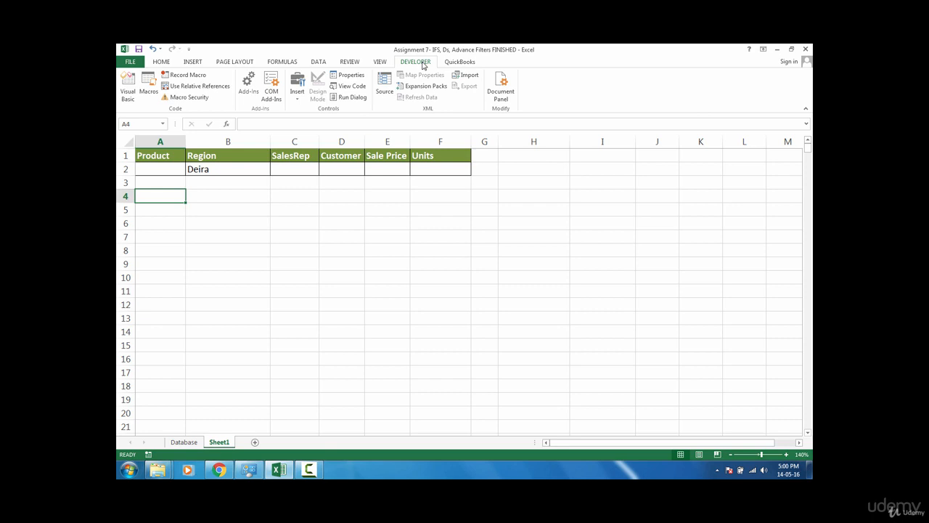
{"action": "left_click", "coordinate": [198, 77]}
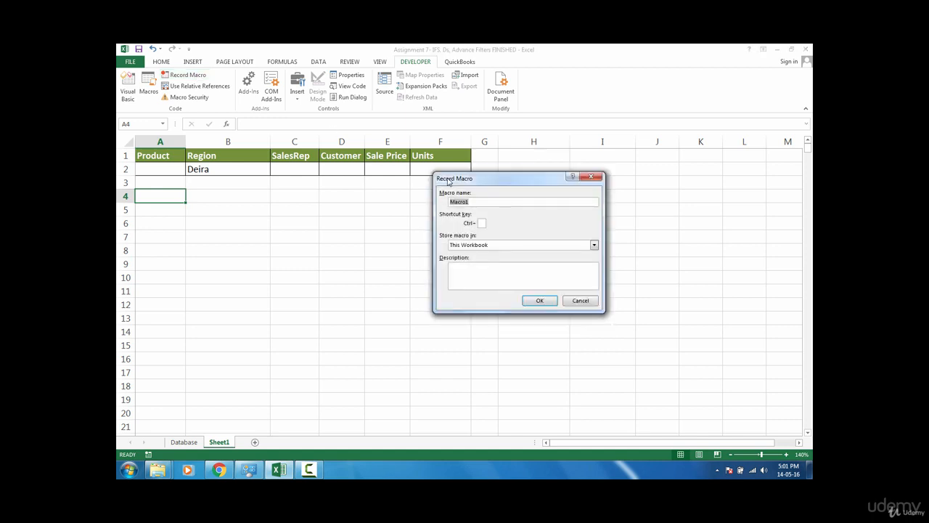
{"action": "type", "text": "Refresh"}
{"action": "left_click", "coordinate": [539, 300]}
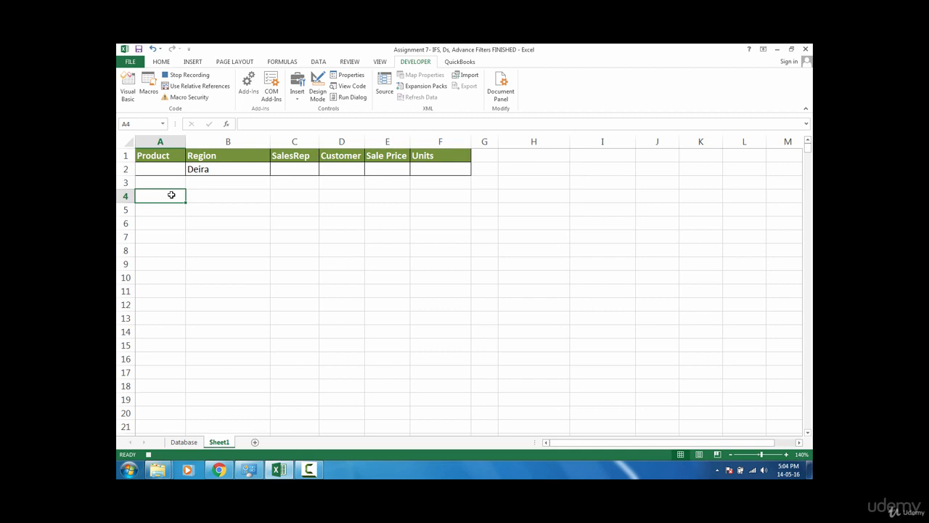
{"action": "left_click_drag", "start_coordinate": [172, 196], "coordinate": [191, 206]}
{"action": "left_click", "coordinate": [175, 199]}
{"action": "left_click_drag", "start_coordinate": [170, 193], "coordinate": [420, 302]}
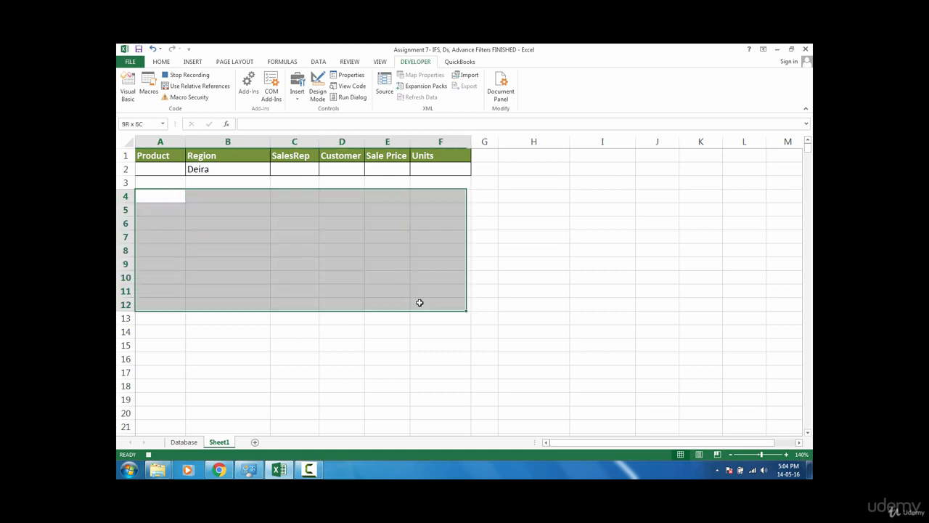
Clear all contents and formatting from cell A4 through the last column and row of Sheet1.
{"action": "left_click", "coordinate": [171, 196]}
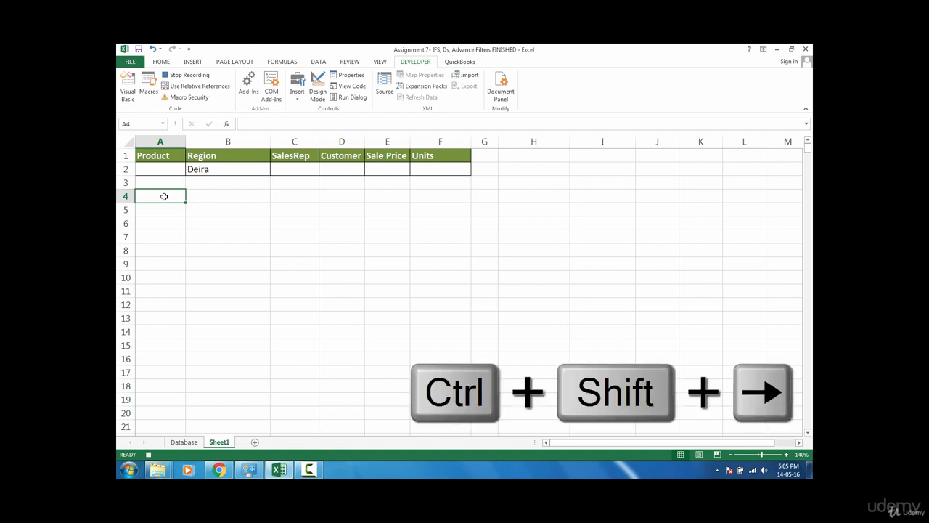
{"action": "key", "text": "ctrl+shift+Right"}
{"action": "key", "text": "ctrl+shift+Down"}
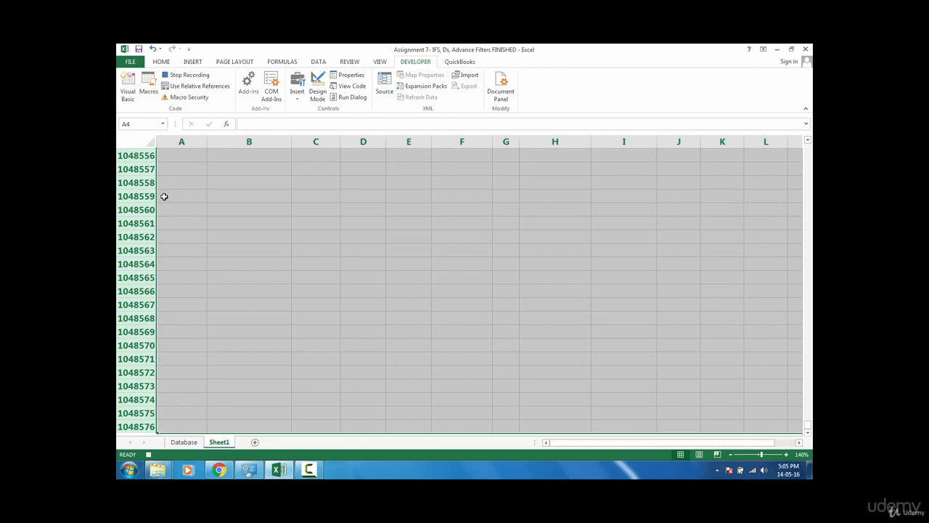
{"action": "key", "text": "alt"}
{"action": "key", "text": "h"}
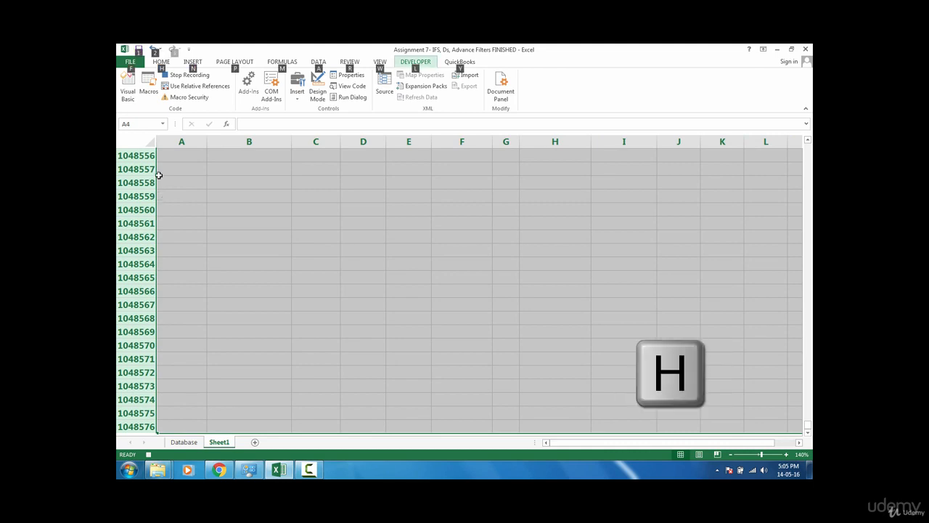
{"action": "key", "text": "e"}
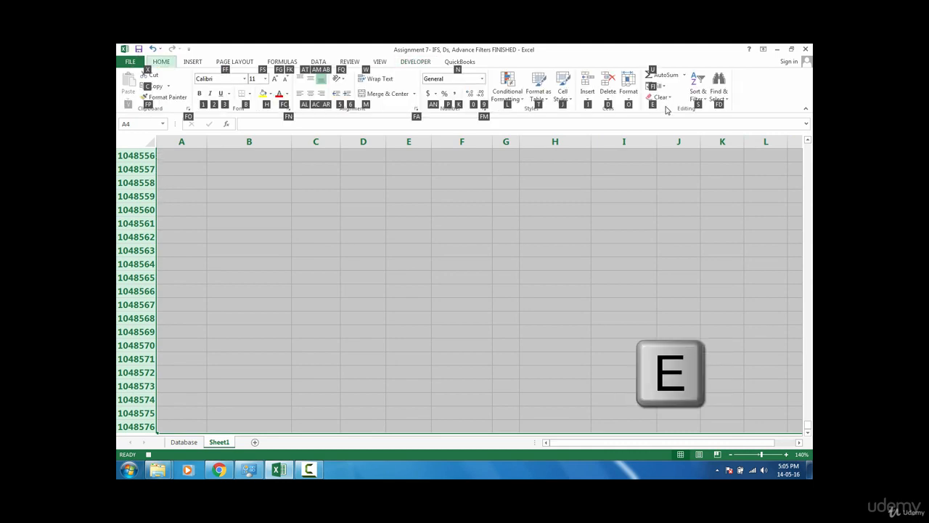
{"action": "key", "text": "a"}
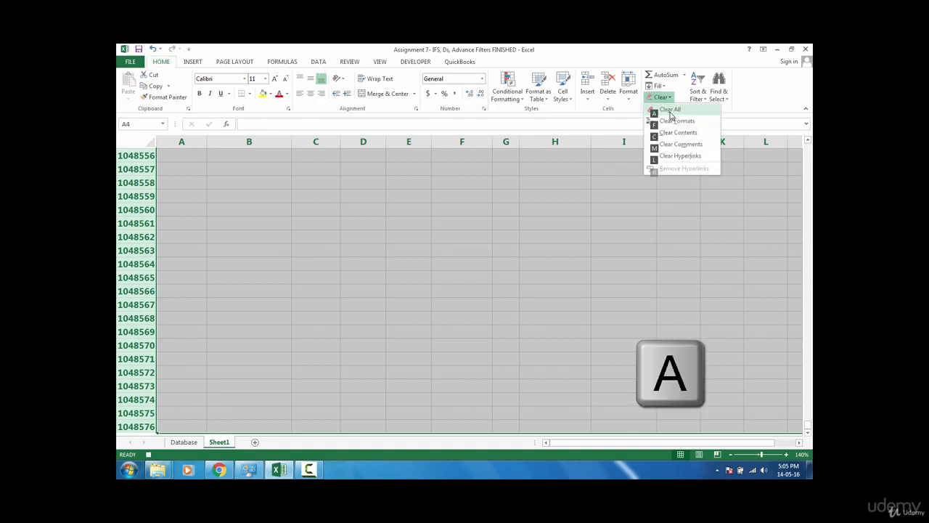
{"action": "left_click", "coordinate": [679, 113]}
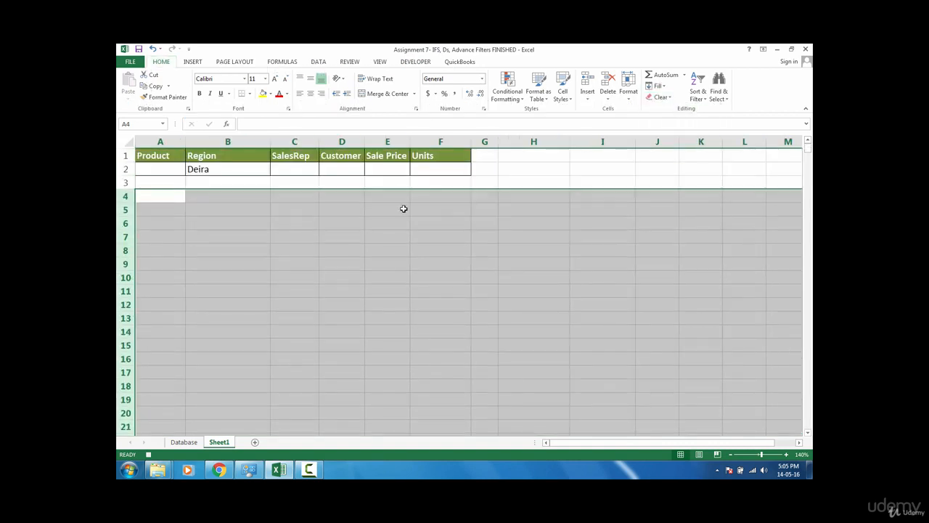
Start an advanced filter from cell A4 that copies to another location, with db as the list range.
{"action": "left_click", "coordinate": [172, 199]}
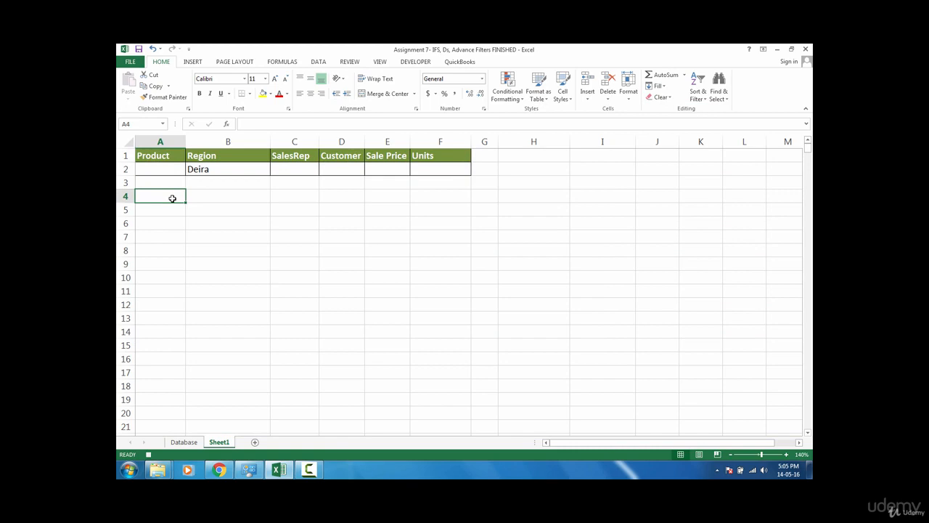
{"action": "left_click", "coordinate": [321, 63]}
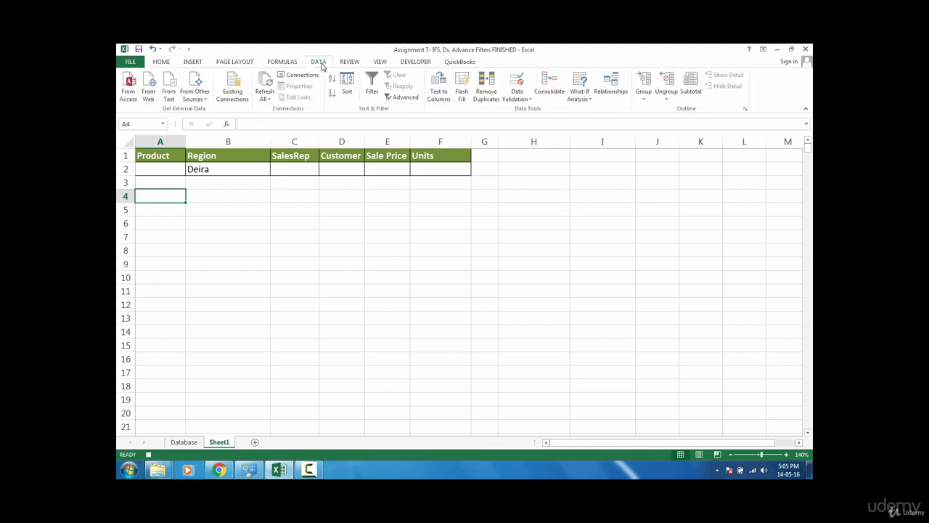
{"action": "left_click", "coordinate": [414, 98]}
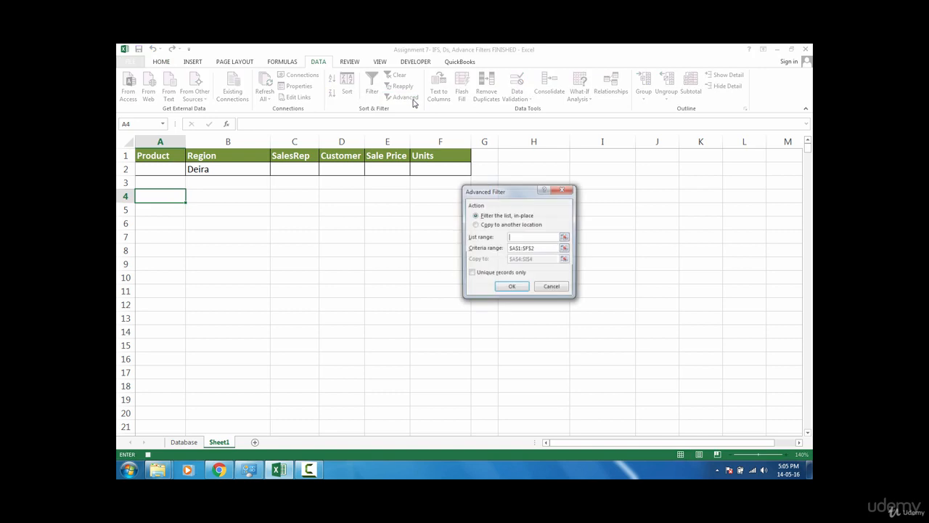
{"action": "left_click", "coordinate": [496, 225]}
{"action": "left_click", "coordinate": [525, 237]}
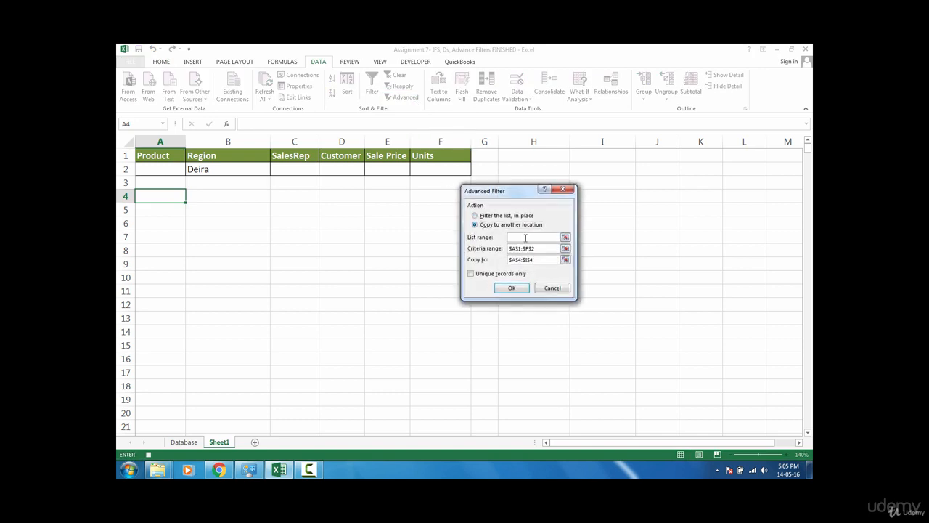
{"action": "type", "text": "db"}
{"action": "key", "text": "Tab"}
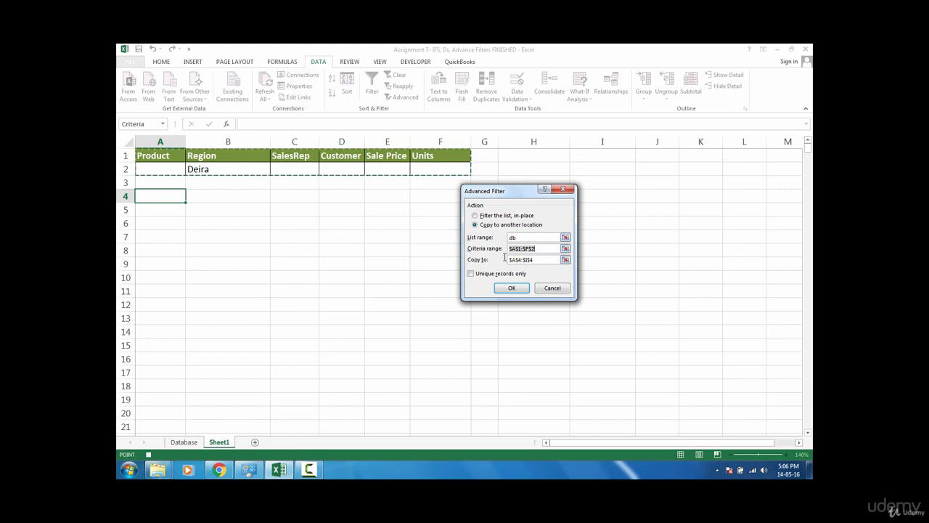
Set the criteria range to A1:F2 and the copy destination to A4 on Sheet1, and run the advanced filter.
{"action": "left_click_drag", "start_coordinate": [166, 155], "coordinate": [429, 171]}
{"action": "left_click_drag", "start_coordinate": [547, 250], "coordinate": [421, 249]}
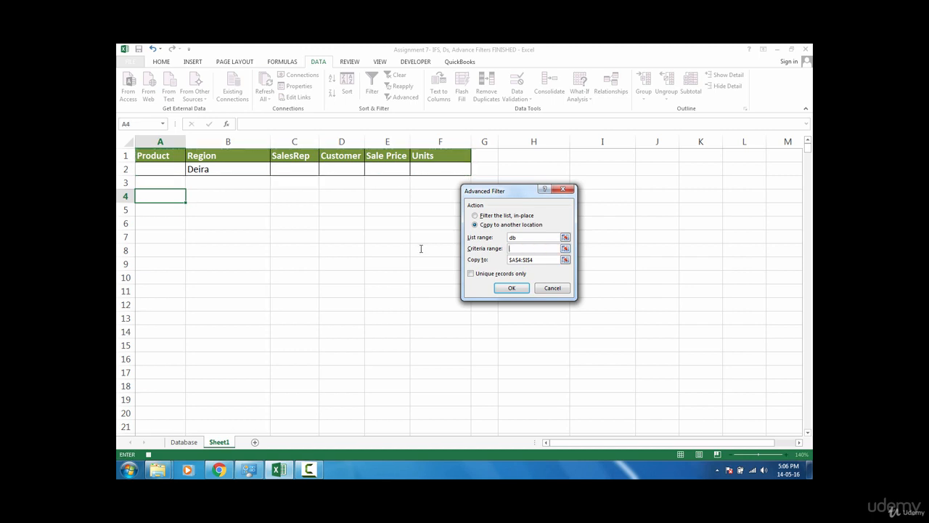
{"action": "left_click_drag", "start_coordinate": [157, 155], "coordinate": [428, 174]}
{"action": "left_click_drag", "start_coordinate": [544, 260], "coordinate": [532, 262]}
{"action": "left_click", "coordinate": [155, 197]}
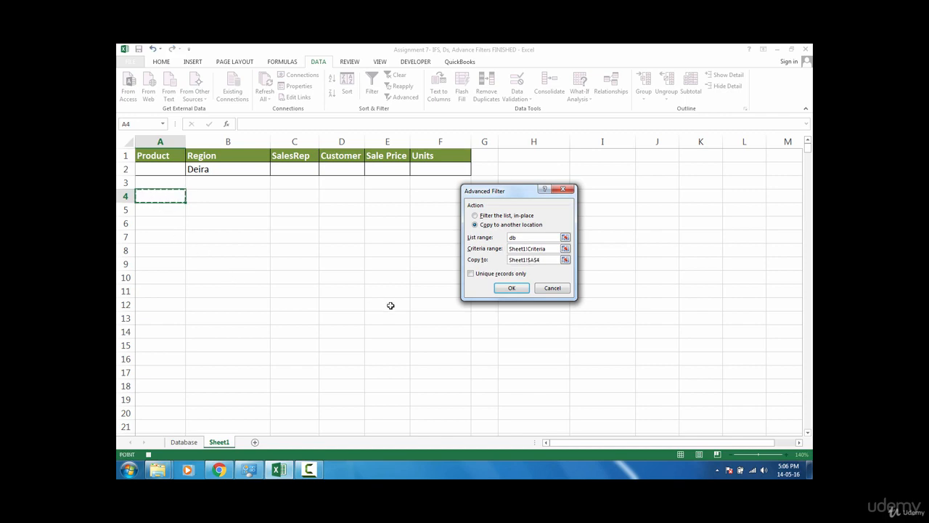
{"action": "left_click", "coordinate": [512, 288]}
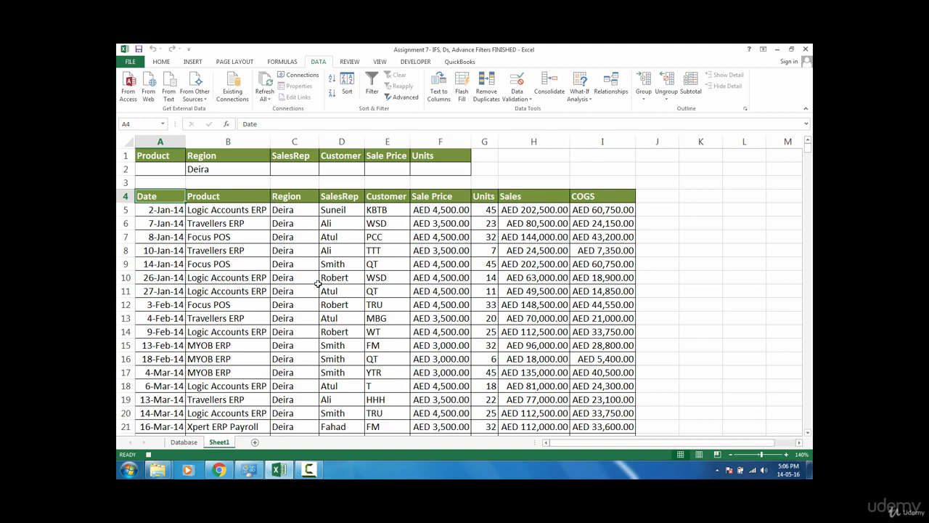
Stop recording the Refresh macro.
{"action": "left_click", "coordinate": [416, 62]}
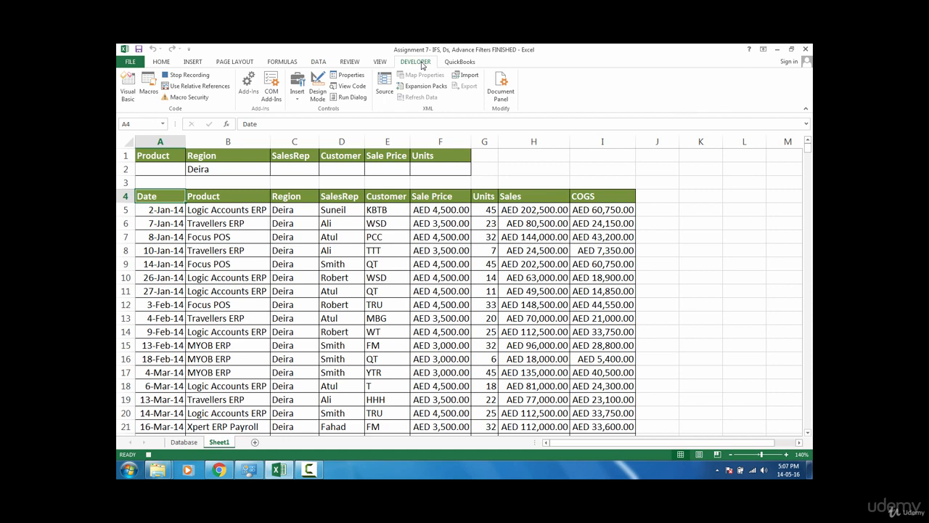
{"action": "left_click", "coordinate": [190, 75]}
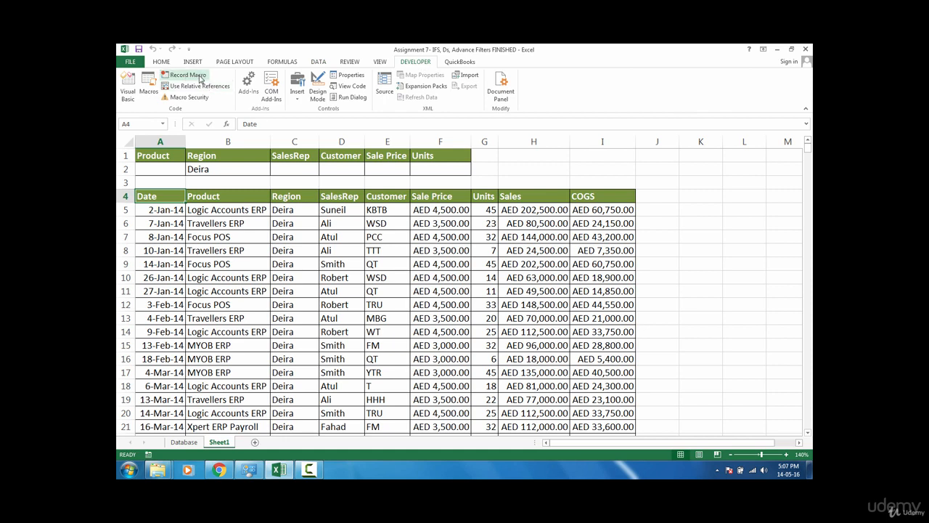
Insert a form-control button covering cells H1:H2 and assign the Refresh macro to it.
{"action": "left_click", "coordinate": [504, 156]}
{"action": "left_click_drag", "start_coordinate": [522, 163], "coordinate": [520, 162]}
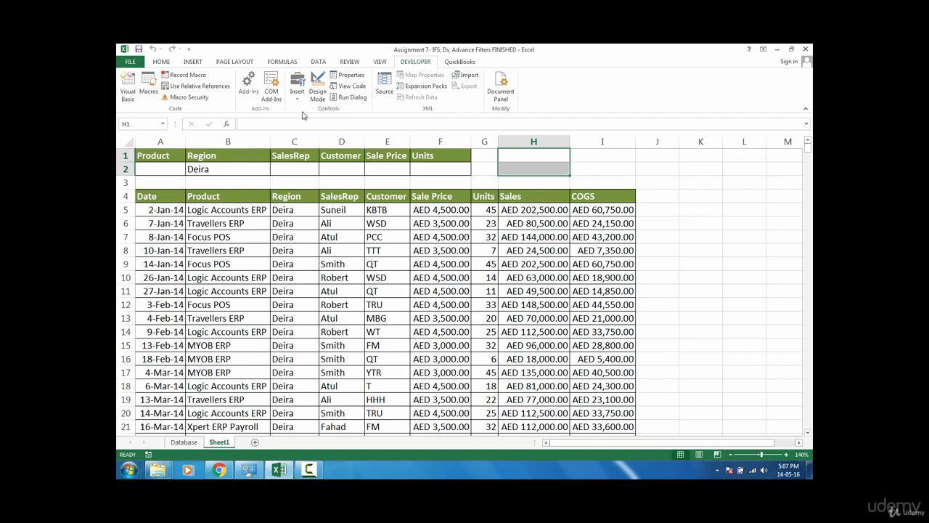
{"action": "left_click", "coordinate": [297, 87]}
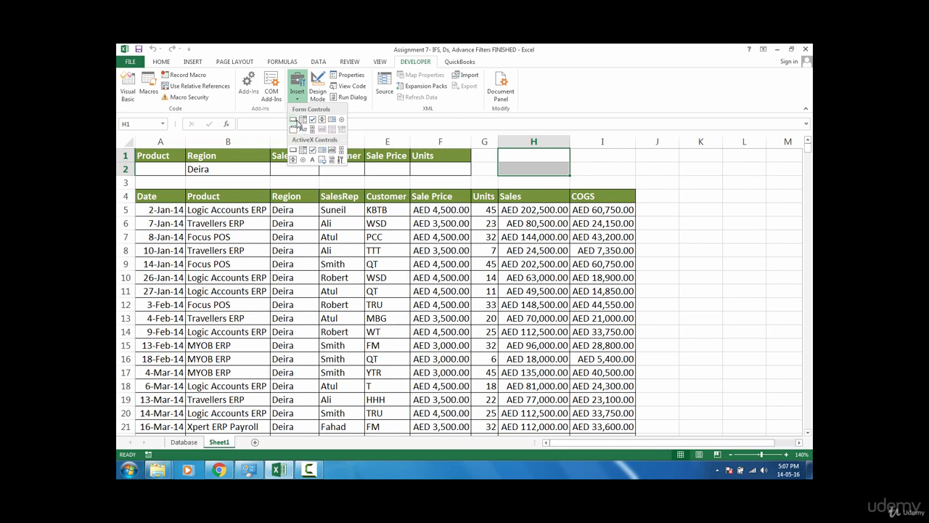
{"action": "left_click", "coordinate": [293, 121]}
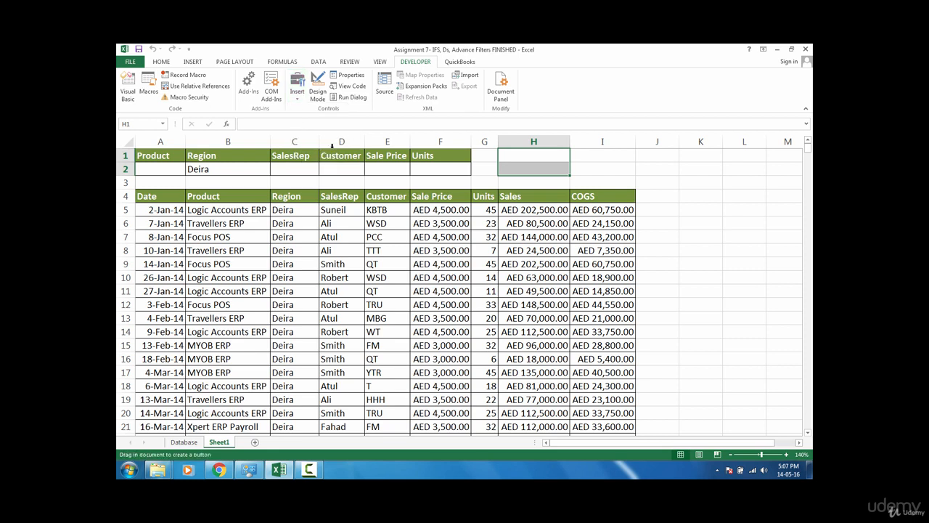
{"action": "left_click_drag", "start_coordinate": [499, 151], "coordinate": [569, 175]}
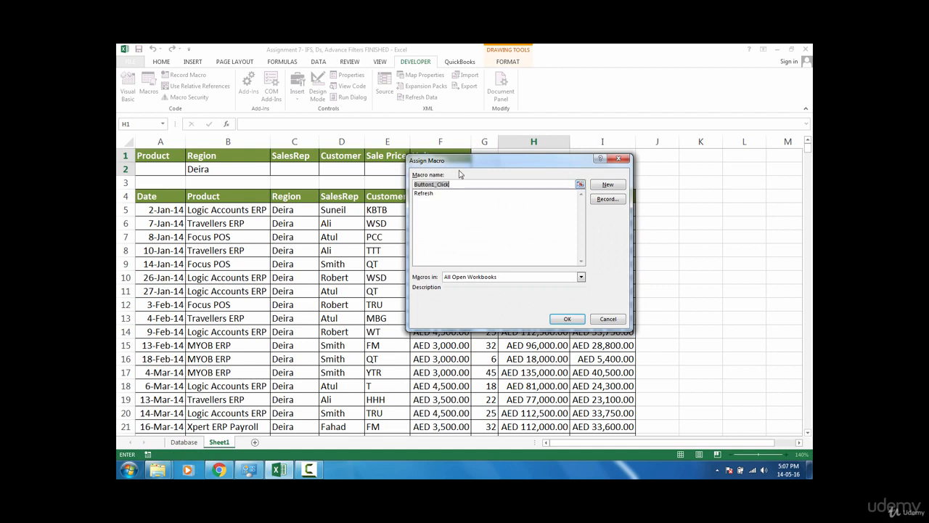
{"action": "left_click", "coordinate": [424, 193]}
{"action": "left_click", "coordinate": [581, 321]}
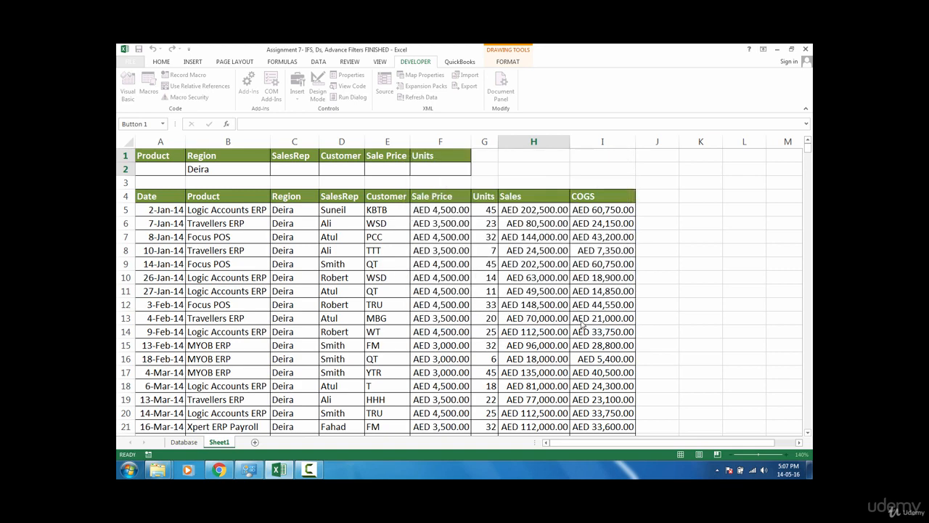
{"action": "left_click", "coordinate": [658, 184]}
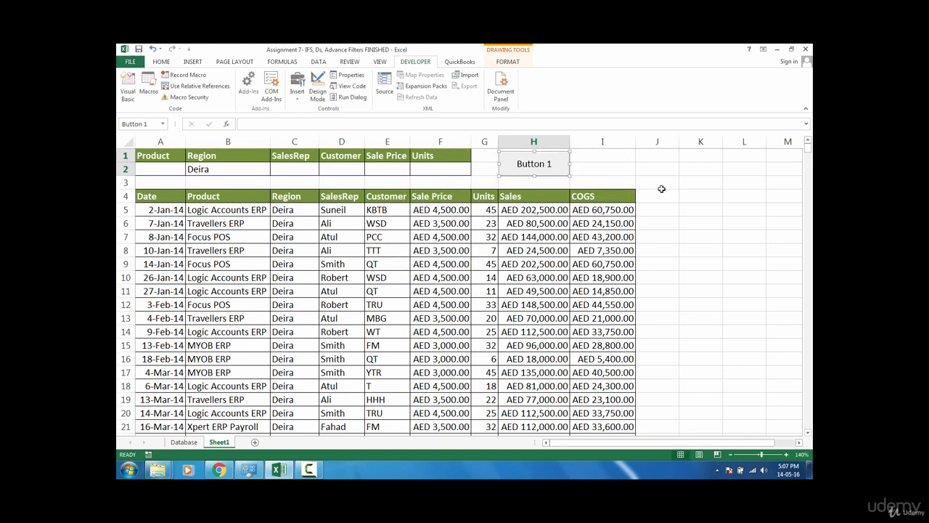
Enter Motor City as the Region criterion in B2, run the macro from the button, and check the extracted Region column.
{"action": "left_click", "coordinate": [251, 167]}
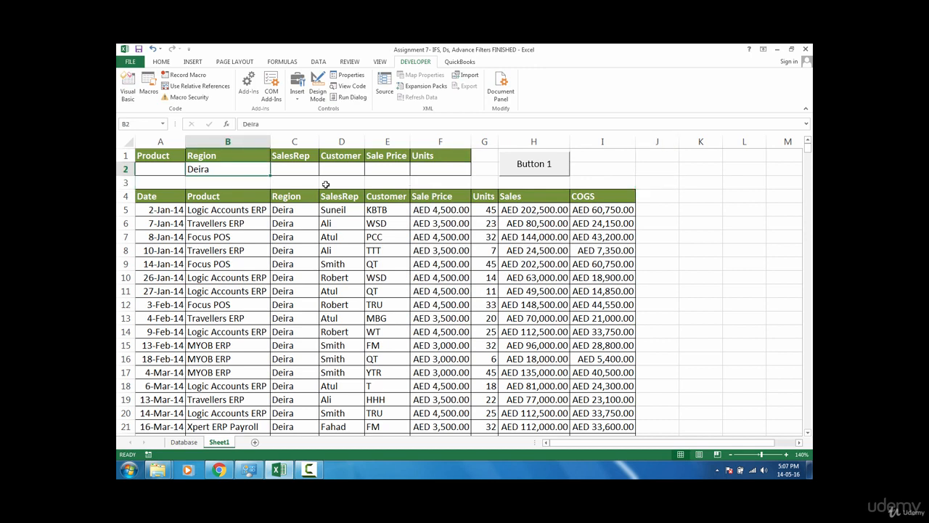
{"action": "type", "text": "Mot"}
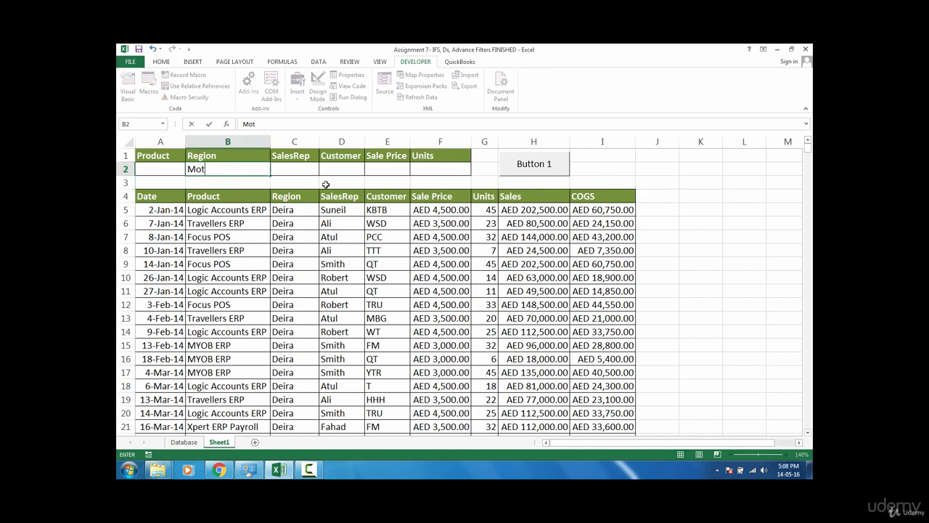
{"action": "type", "text": "or City"}
{"action": "key", "text": "Return"}
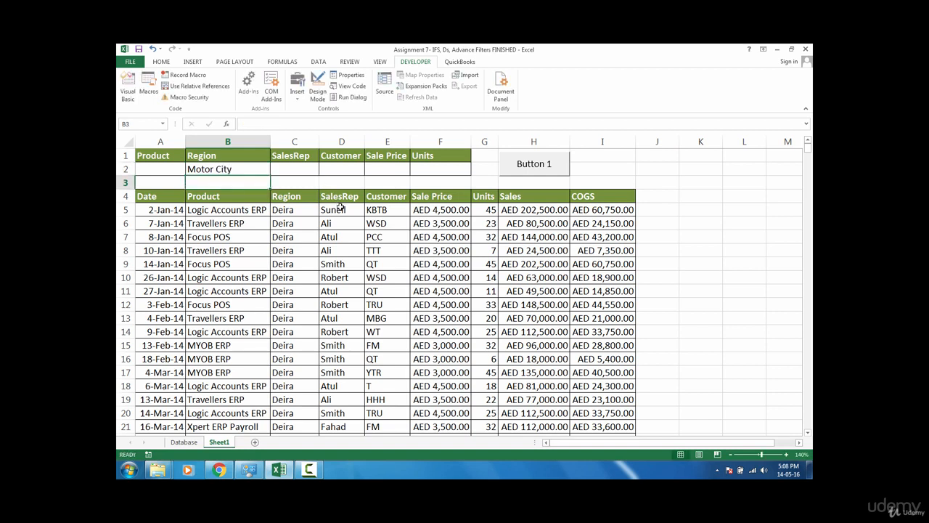
{"action": "left_click", "coordinate": [521, 167]}
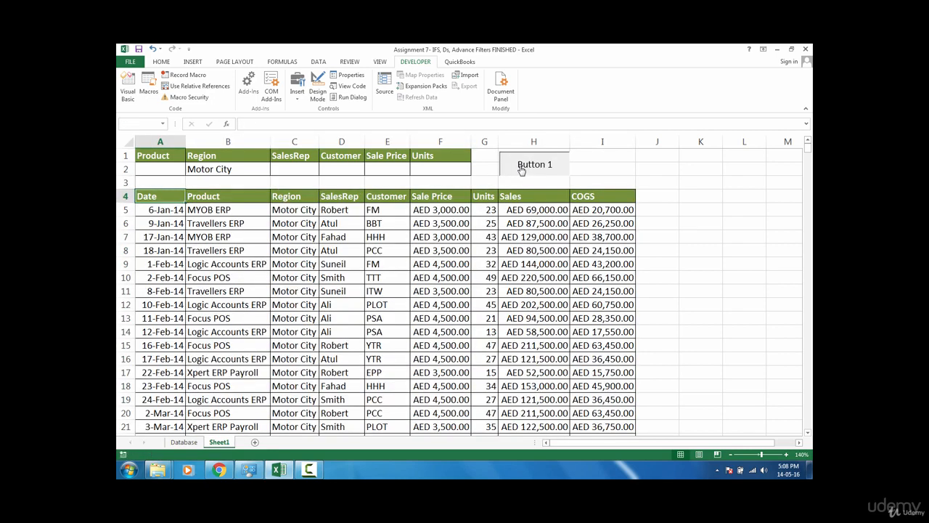
{"action": "left_click_drag", "start_coordinate": [305, 211], "coordinate": [305, 375]}
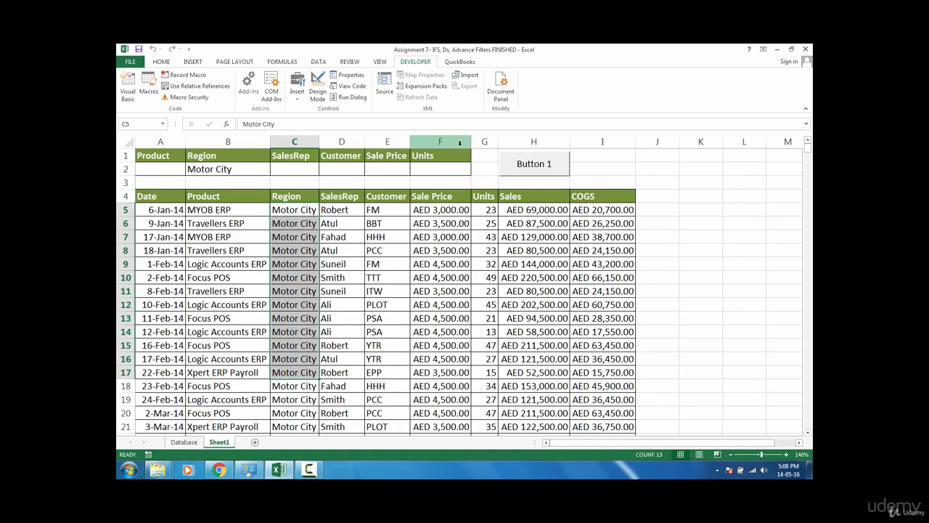
Change the label of the button over H1:H2 to Refresh.
{"action": "left_click", "coordinate": [531, 169]}
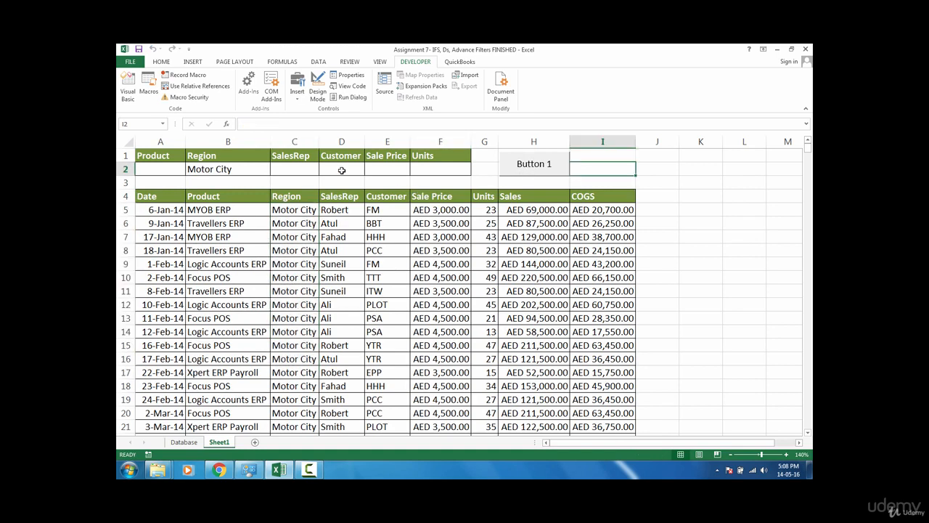
{"action": "right_click", "coordinate": [533, 170]}
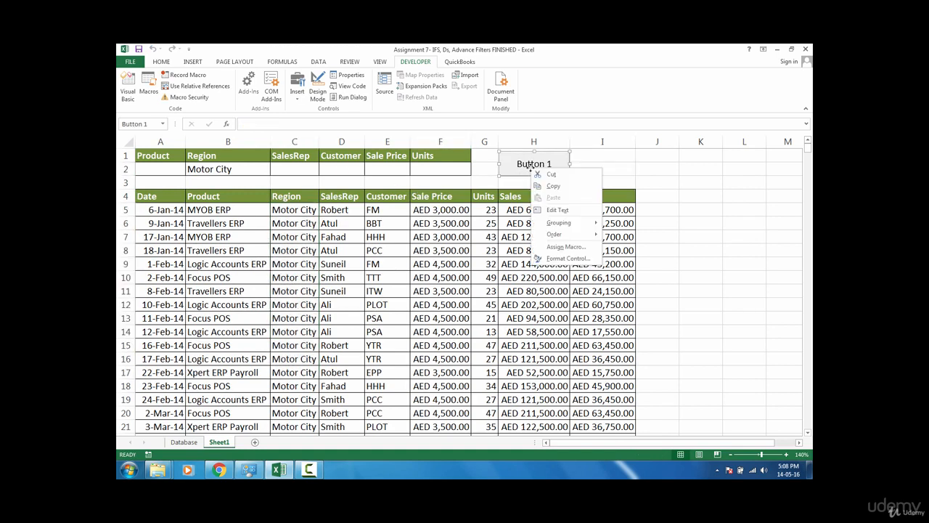
{"action": "left_click", "coordinate": [528, 167]}
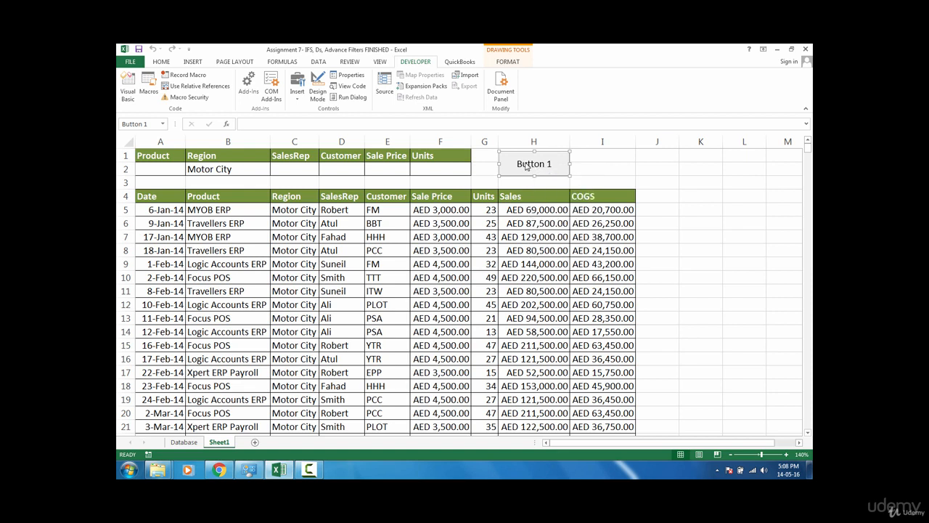
{"action": "left_click", "coordinate": [552, 163]}
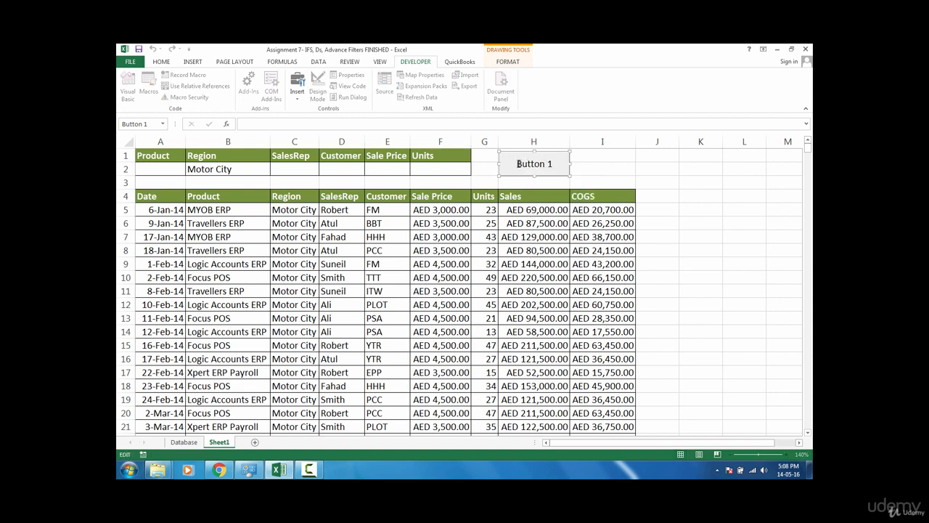
{"action": "left_click_drag", "start_coordinate": [518, 163], "coordinate": [557, 165]}
{"action": "key", "text": "Delete"}
{"action": "type", "text": "Refresh"}
{"action": "left_click", "coordinate": [621, 170]}
{"action": "left_click", "coordinate": [621, 168]}
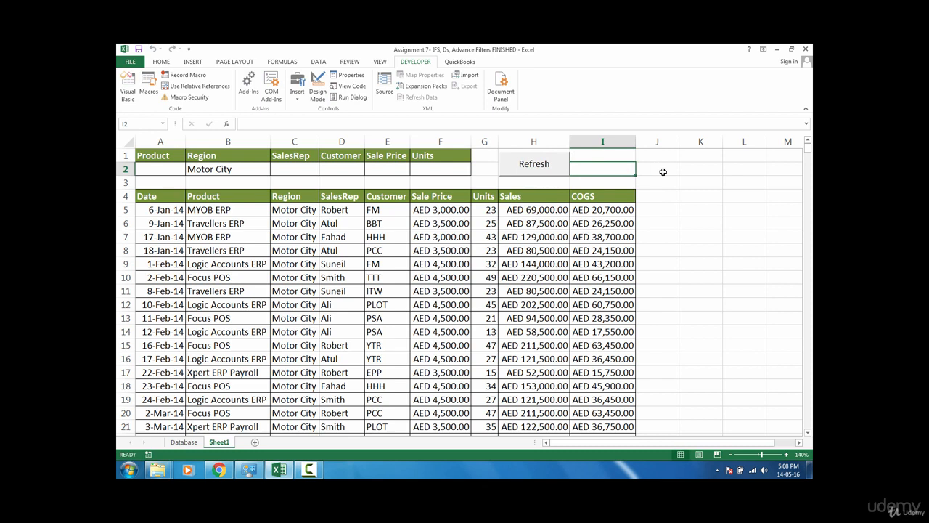
Clear all contents and formatting of the extracted table starting at A4, leaving only A4 selected.
{"action": "left_click", "coordinate": [164, 200]}
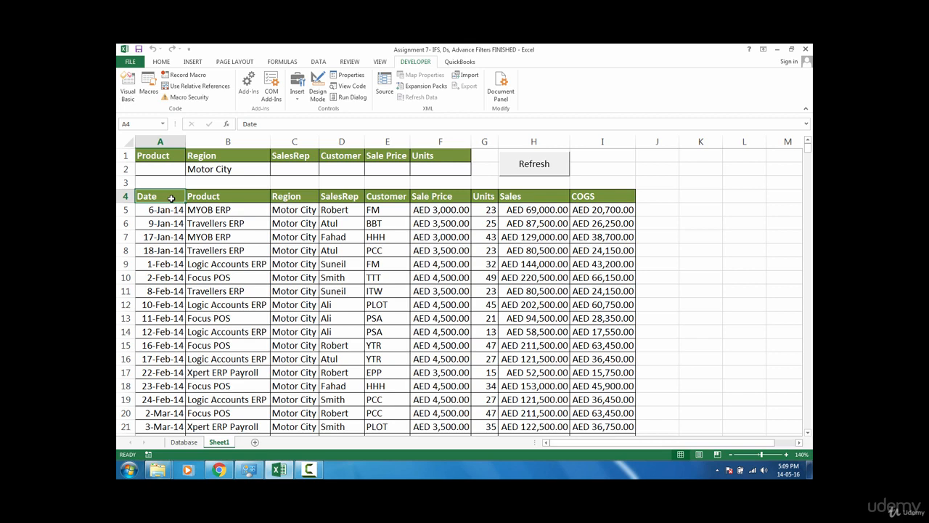
{"action": "key", "text": "ctrl+shift+Right"}
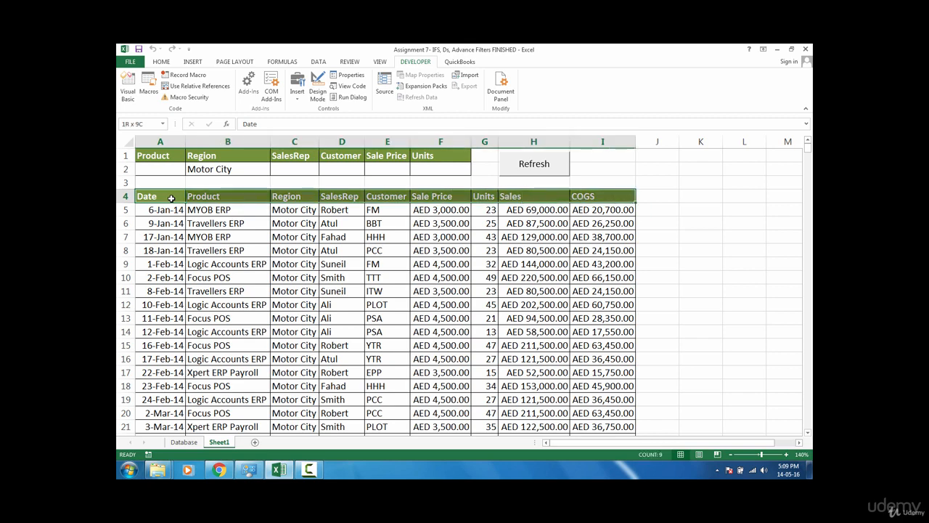
{"action": "key", "text": "ctrl+shift+Down"}
{"action": "key", "text": "alt"}
{"action": "key", "text": "h"}
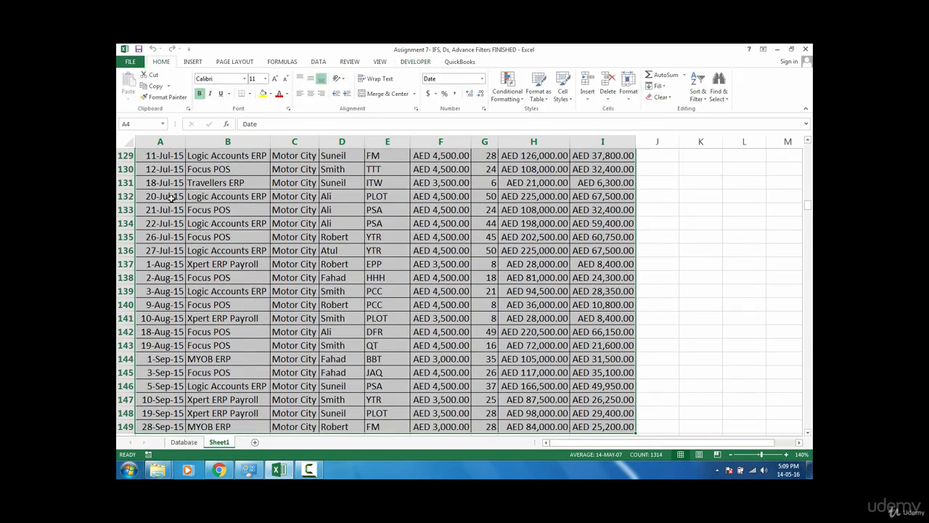
{"action": "key", "text": "e"}
{"action": "key", "text": "a"}
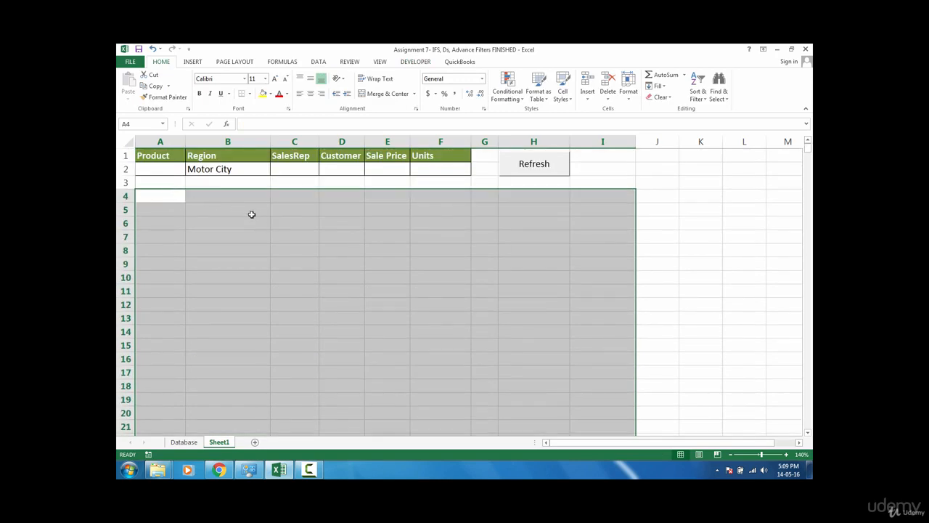
{"action": "left_click", "coordinate": [165, 196]}
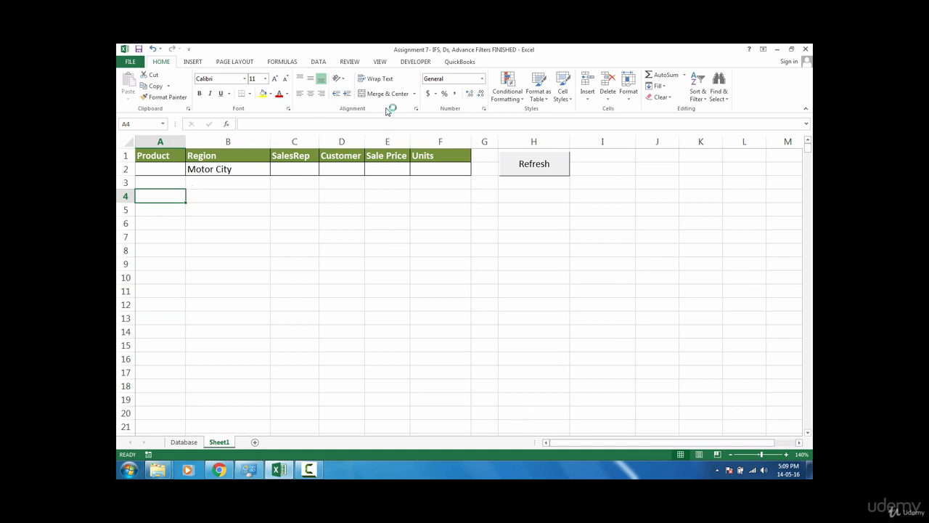
Delete the first Range("A4").Select line from the Refresh macro's code and close the code editor.
{"action": "left_click", "coordinate": [418, 62]}
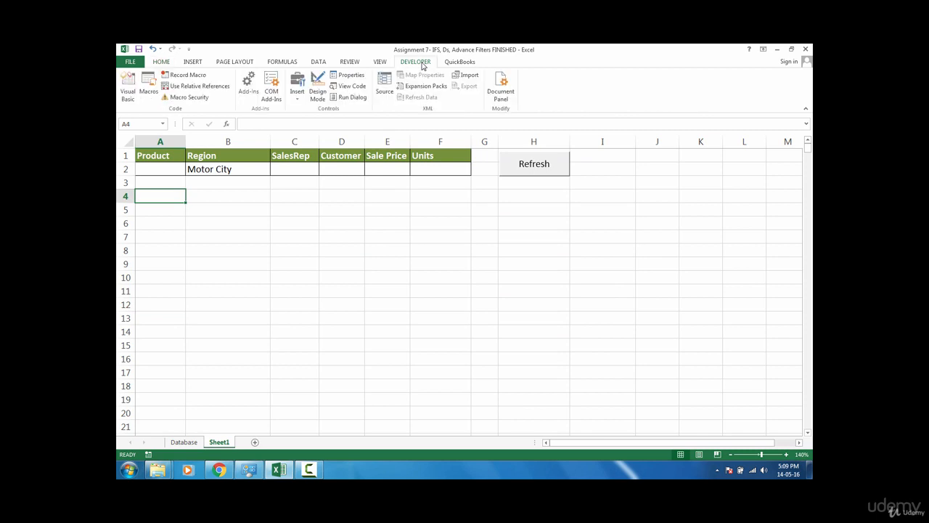
{"action": "left_click", "coordinate": [149, 93]}
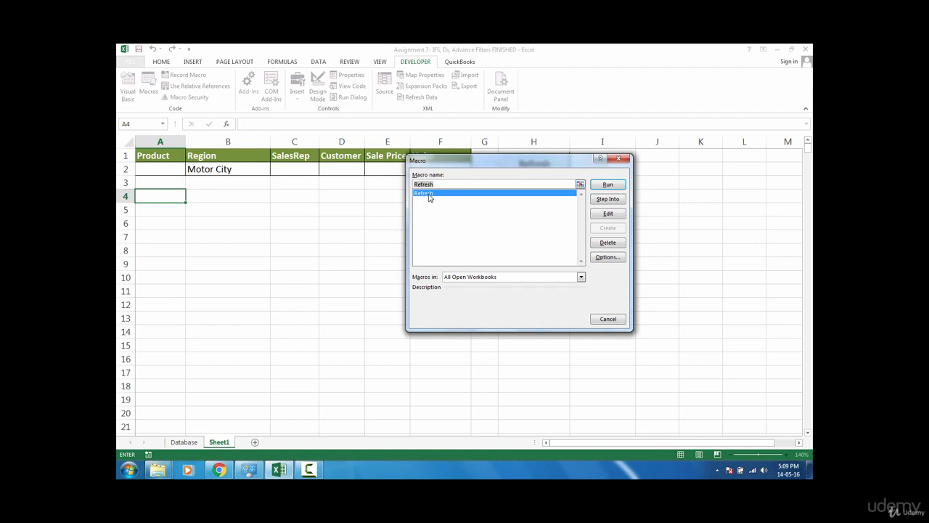
{"action": "left_click", "coordinate": [614, 215]}
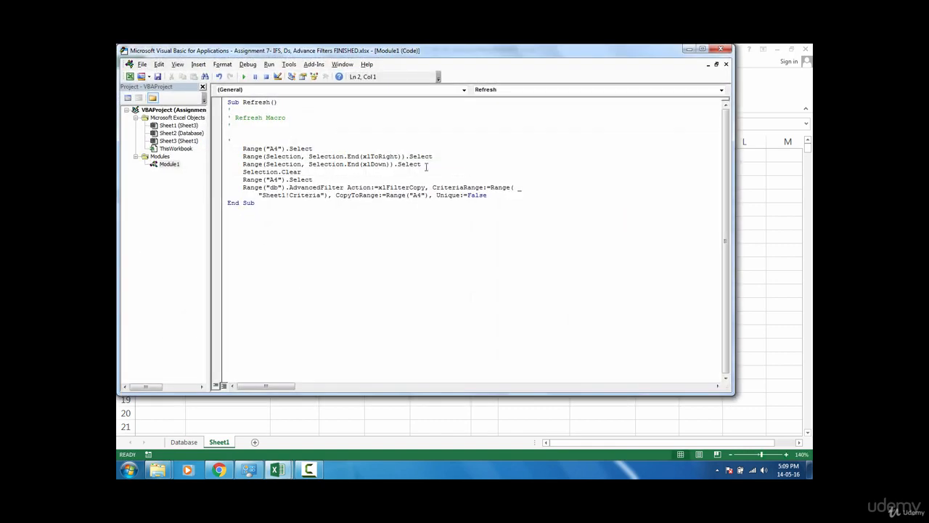
{"action": "left_click_drag", "start_coordinate": [480, 61], "coordinate": [727, 67]}
{"action": "left_click", "coordinate": [567, 156]}
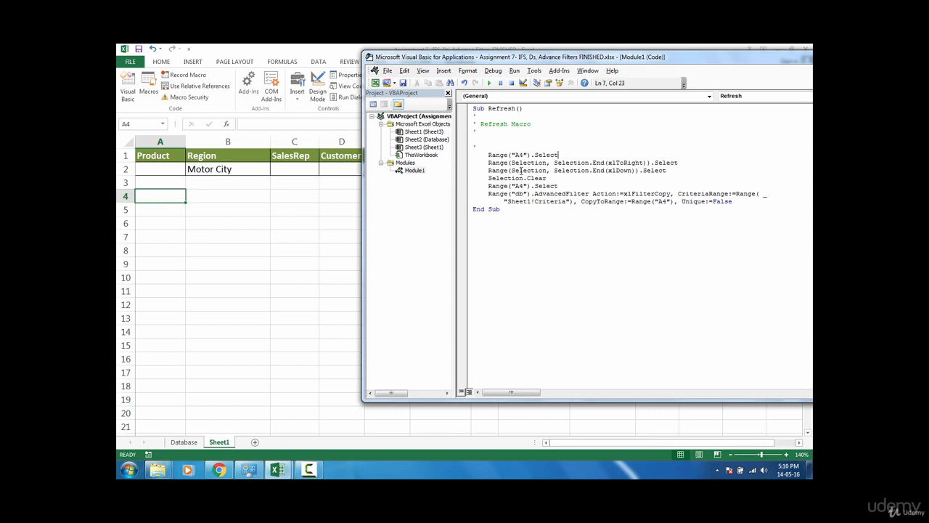
{"action": "left_click_drag", "start_coordinate": [561, 154], "coordinate": [483, 152]}
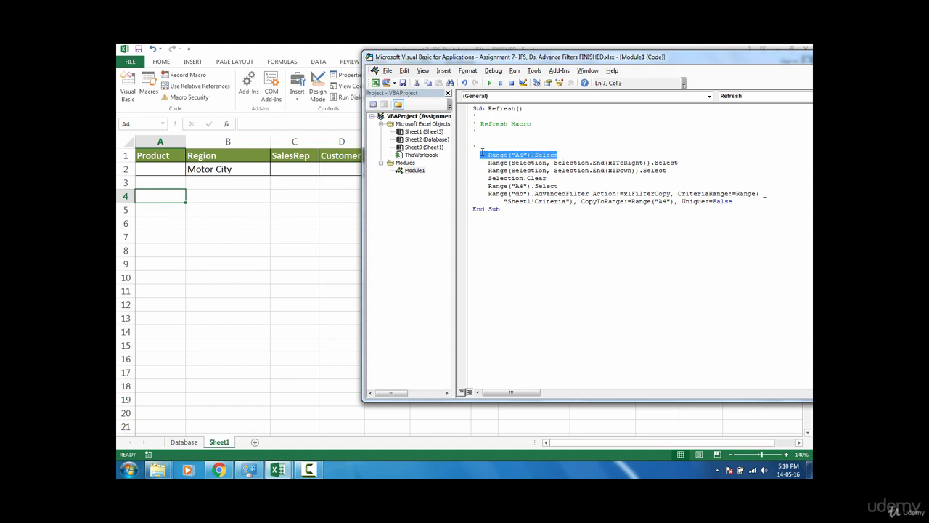
{"action": "key", "text": "Delete"}
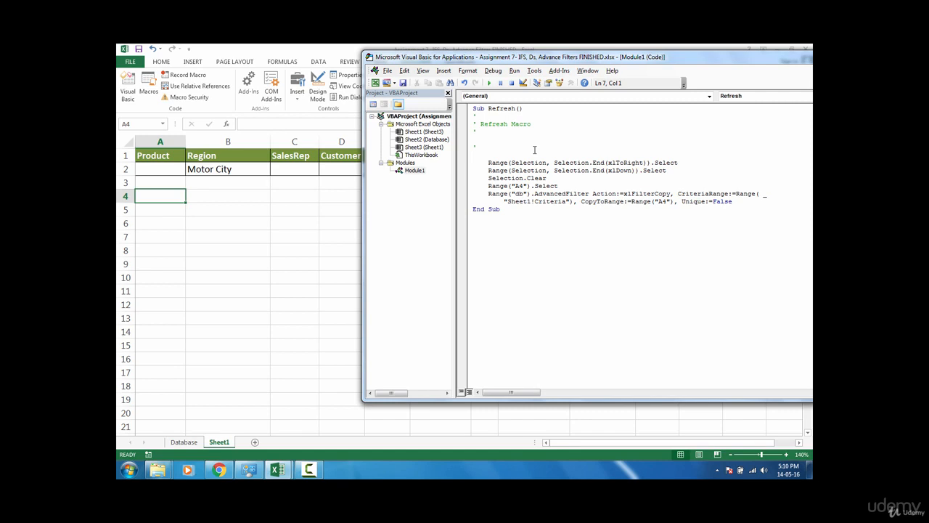
{"action": "left_click_drag", "start_coordinate": [719, 64], "coordinate": [608, 99]}
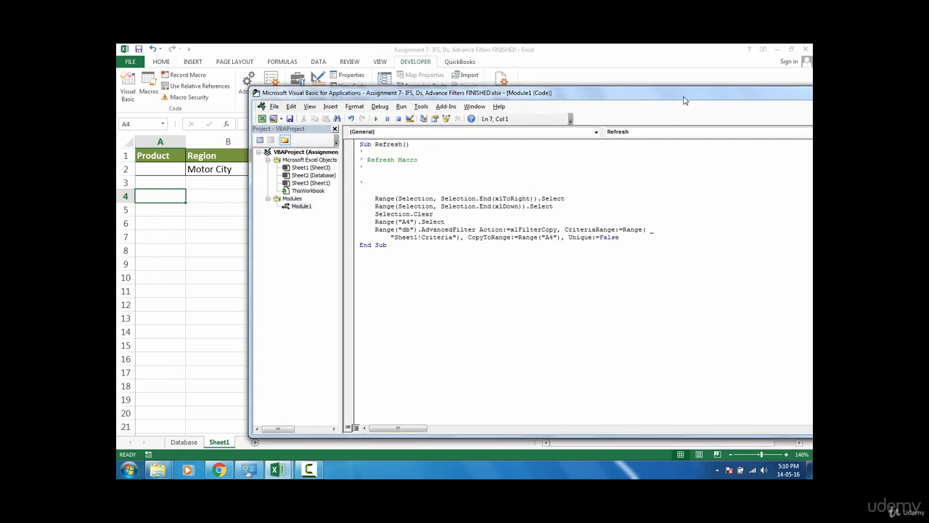
{"action": "left_click_drag", "start_coordinate": [673, 95], "coordinate": [572, 83]}
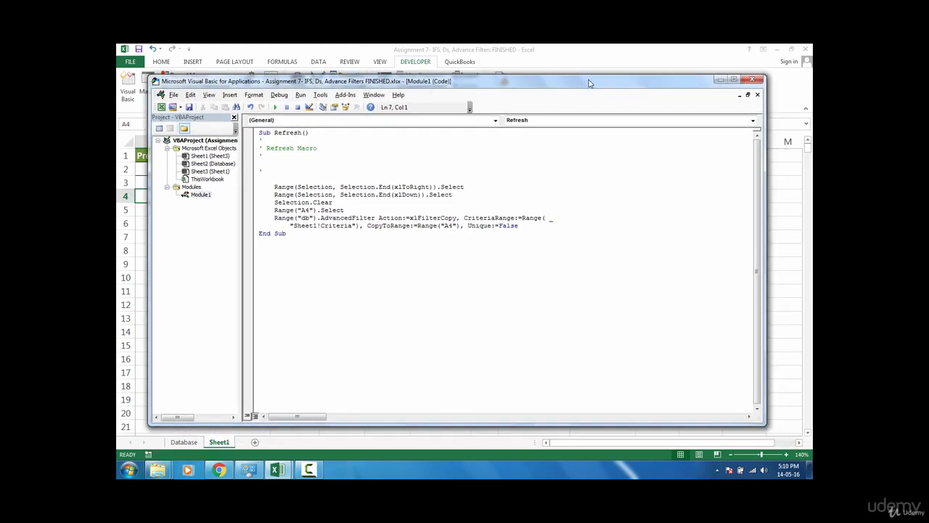
{"action": "left_click", "coordinate": [753, 82]}
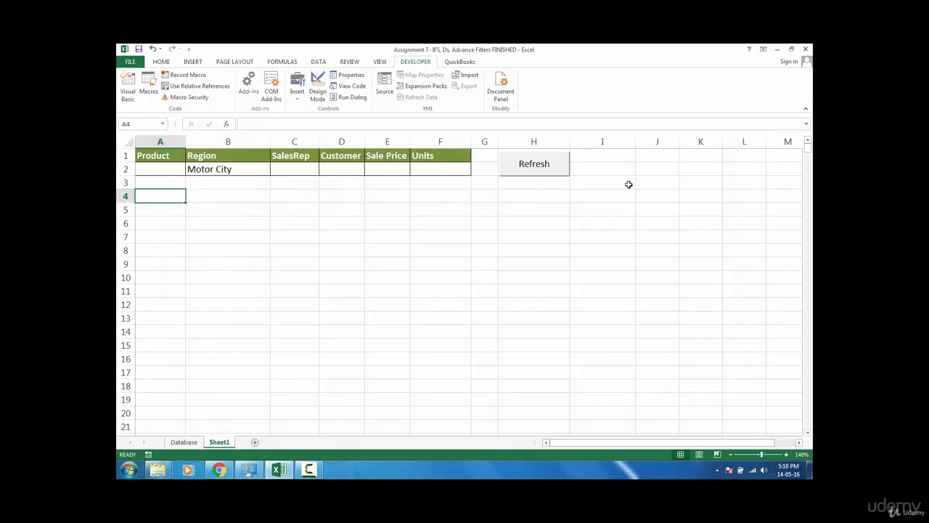
Enter Deira as the Region criterion in B2 and run the Refresh macro from its button.
{"action": "left_click", "coordinate": [257, 170]}
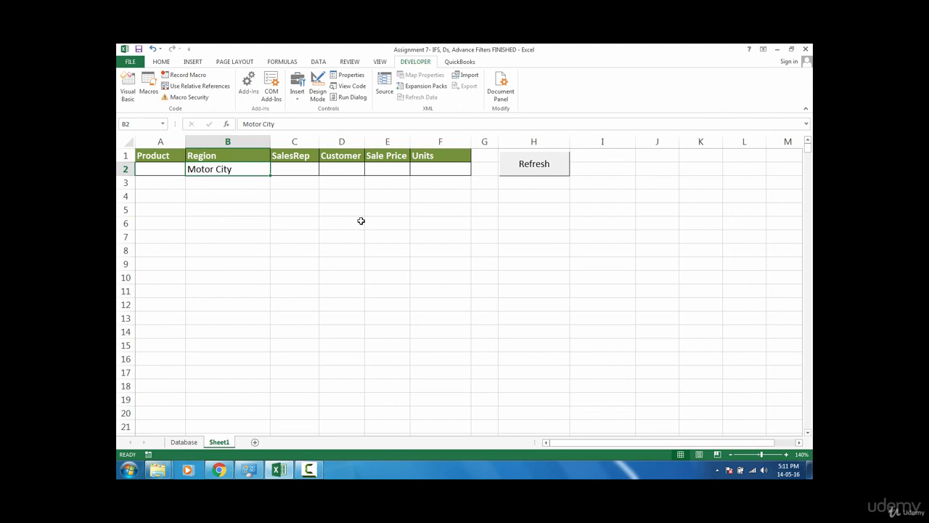
{"action": "type", "text": "Deira"}
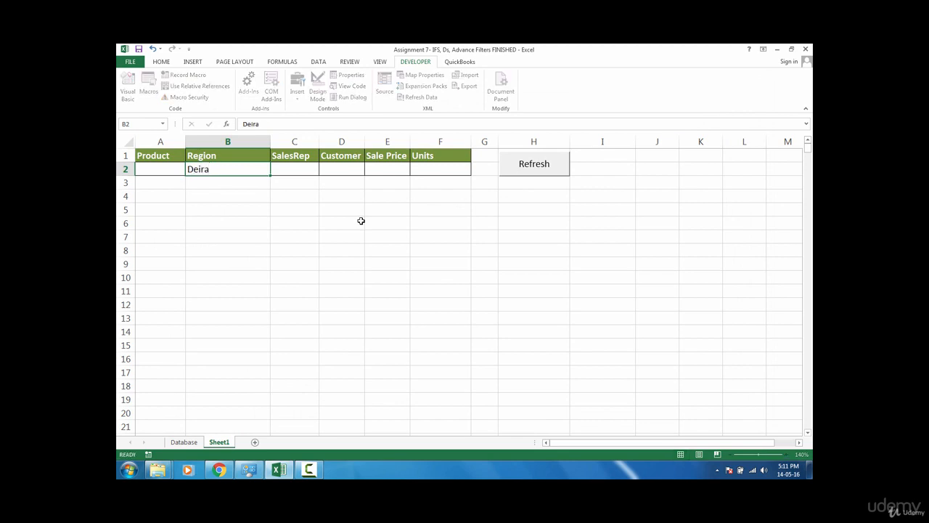
{"action": "key", "text": "Return"}
{"action": "left_click", "coordinate": [536, 164]}
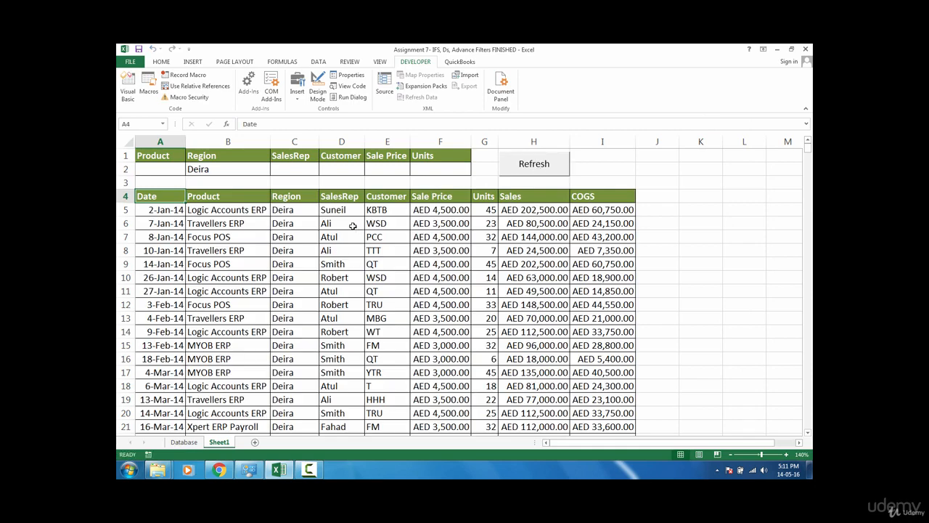
Enter a sales rep's name as the SalesRep criterion in C2 and run the Refresh macro twice.
{"action": "left_click", "coordinate": [305, 174]}
{"action": "type", "text": "Atuk"}
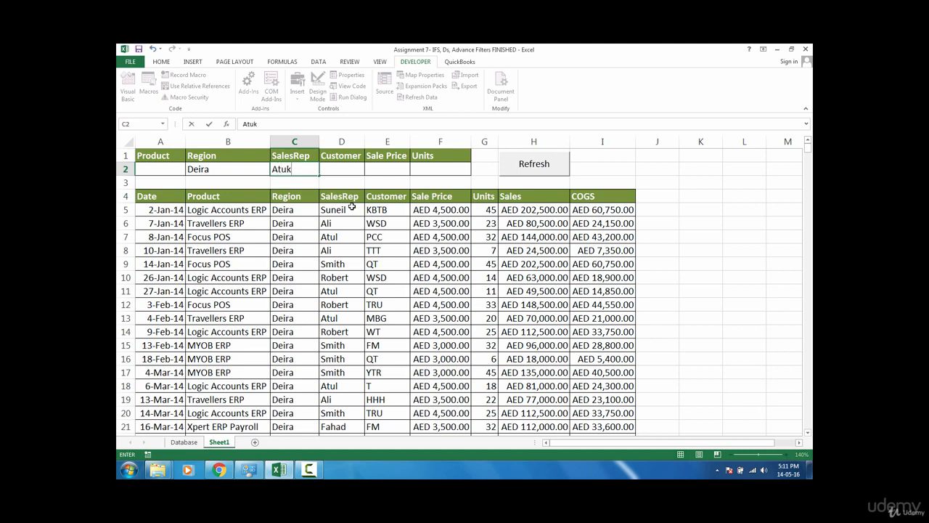
{"action": "key", "text": "BackSpace"}
{"action": "type", "text": "l"}
{"action": "key", "text": "Return"}
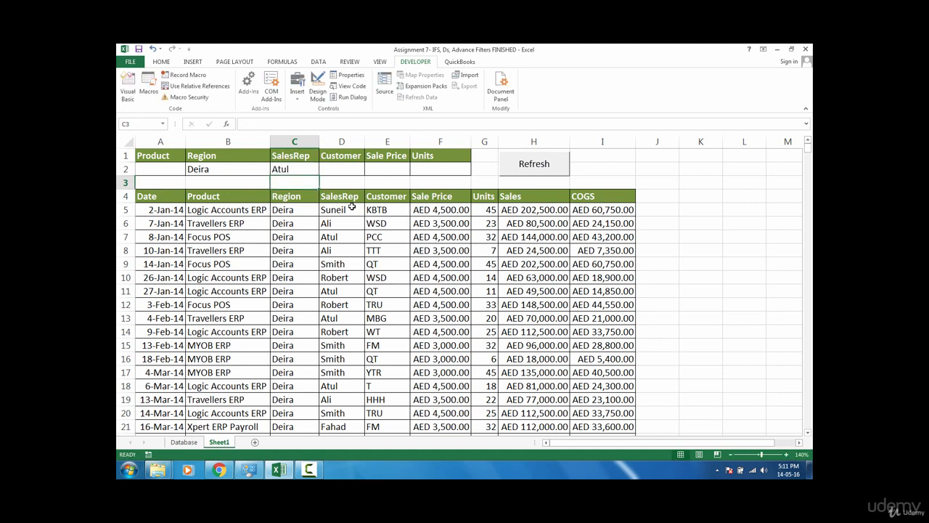
{"action": "left_click", "coordinate": [535, 165]}
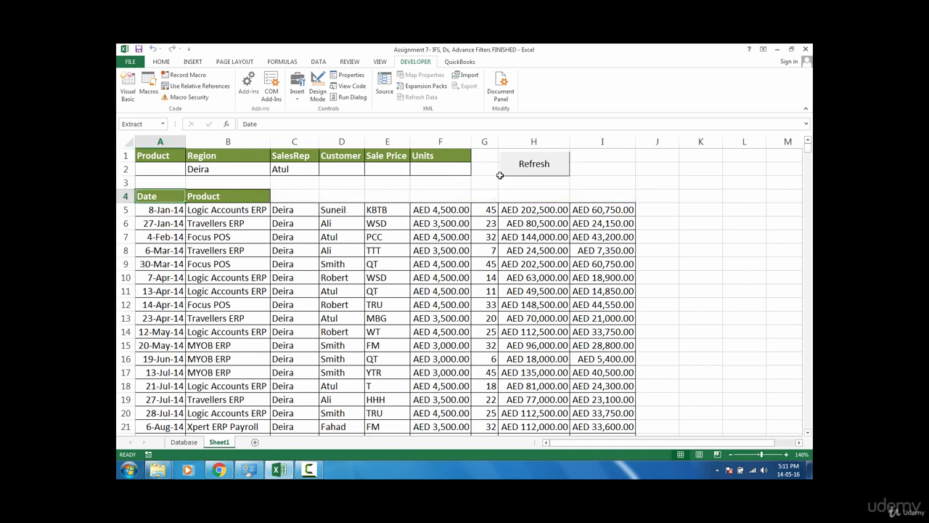
{"action": "left_click", "coordinate": [528, 169]}
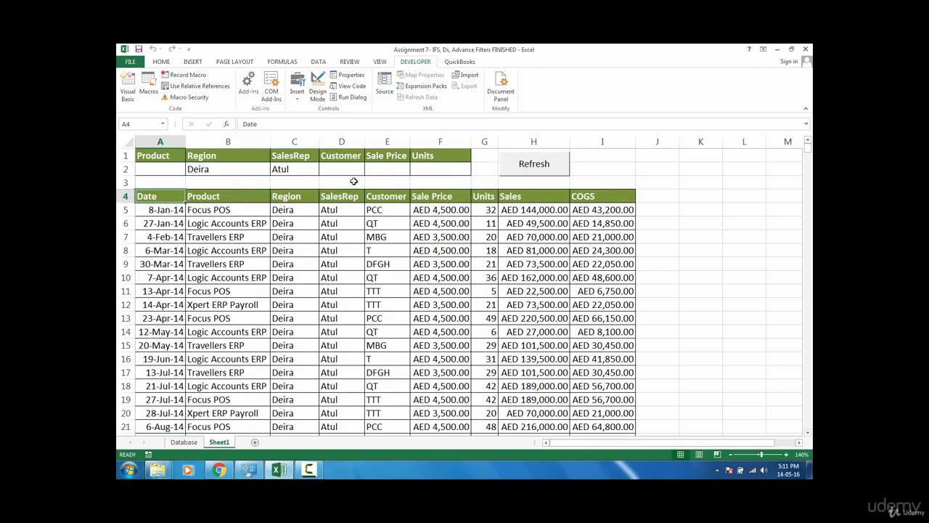
Replace the SalesRep criterion in C2 with another sales rep's name and run the Refresh macro twice.
{"action": "left_click", "coordinate": [304, 168]}
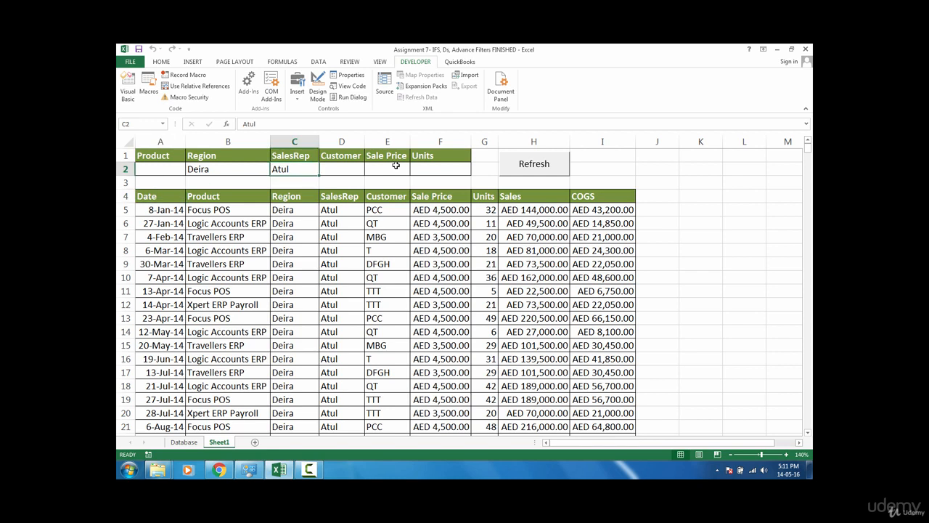
{"action": "type", "text": "smith"}
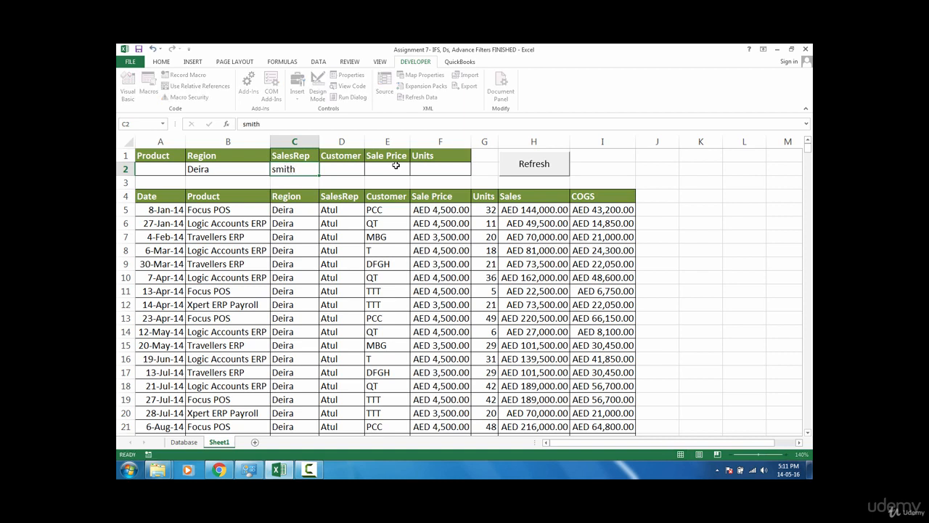
{"action": "key", "text": "Return"}
{"action": "left_click", "coordinate": [547, 171]}
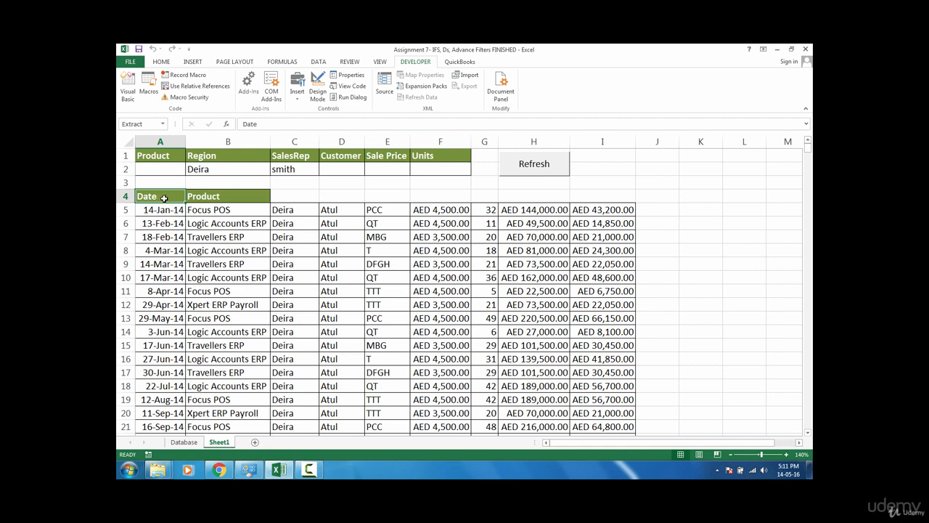
{"action": "left_click", "coordinate": [545, 166]}
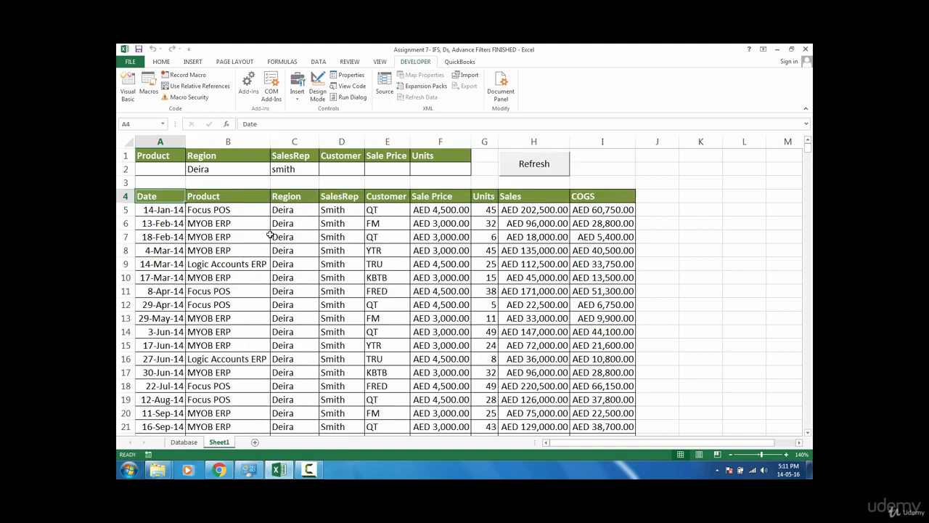
{"action": "left_click", "coordinate": [311, 182]}
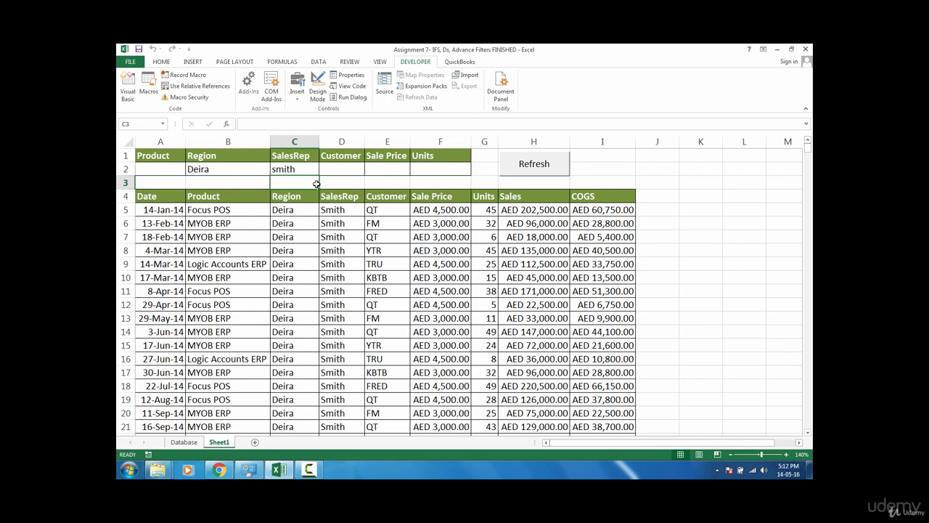
{"action": "left_click", "coordinate": [149, 197]}
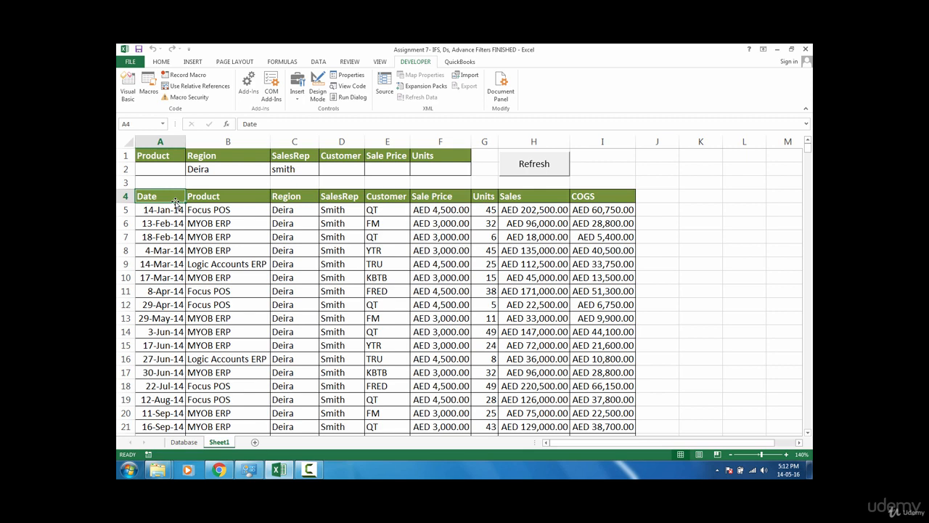
{"action": "left_click", "coordinate": [309, 181]}
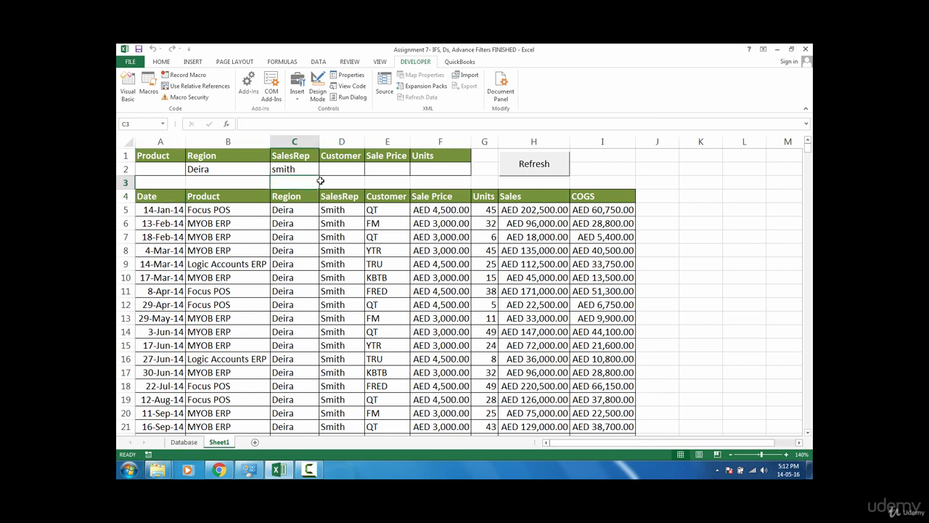
{"action": "left_click", "coordinate": [150, 197]}
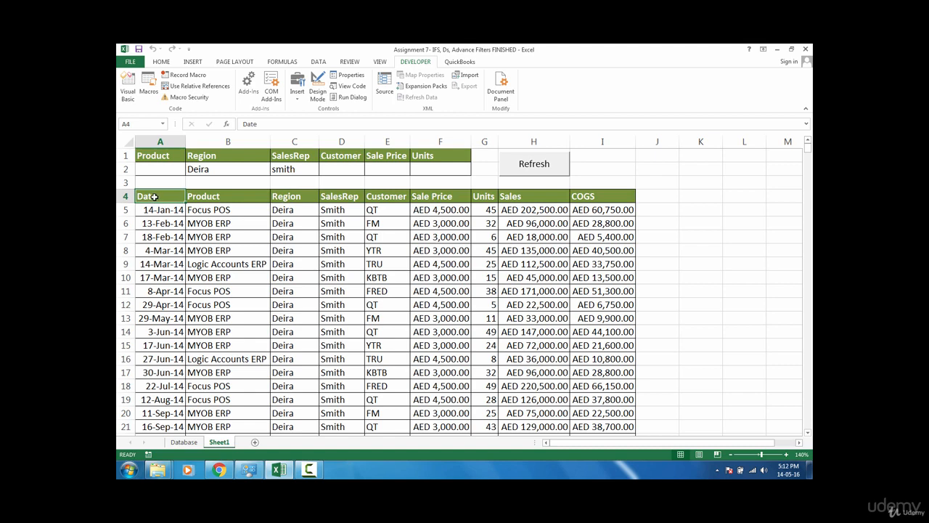
Add the line range("a4").Select above the first selection line in the Refresh macro's code and return to the worksheet.
{"action": "left_click", "coordinate": [149, 85]}
{"action": "left_click", "coordinate": [607, 213]}
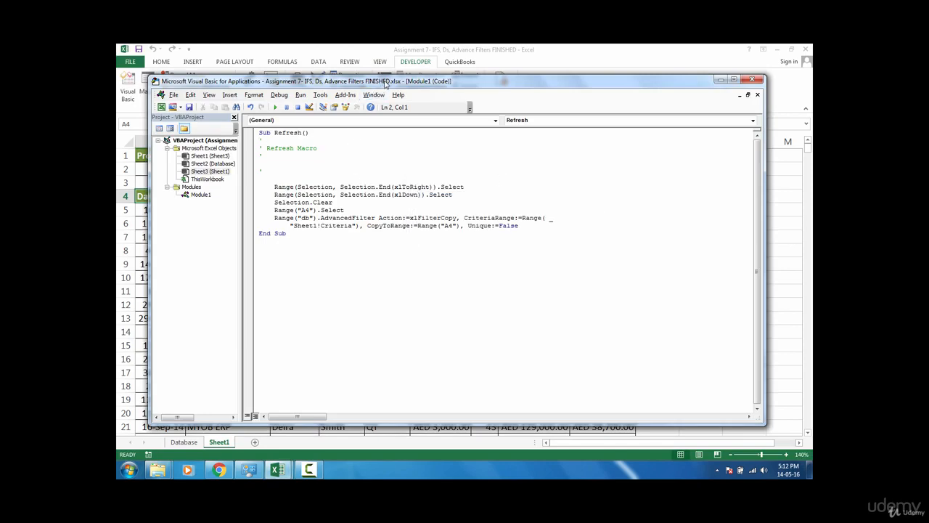
{"action": "left_click_drag", "start_coordinate": [384, 82], "coordinate": [601, 102]}
{"action": "left_click", "coordinate": [506, 191]}
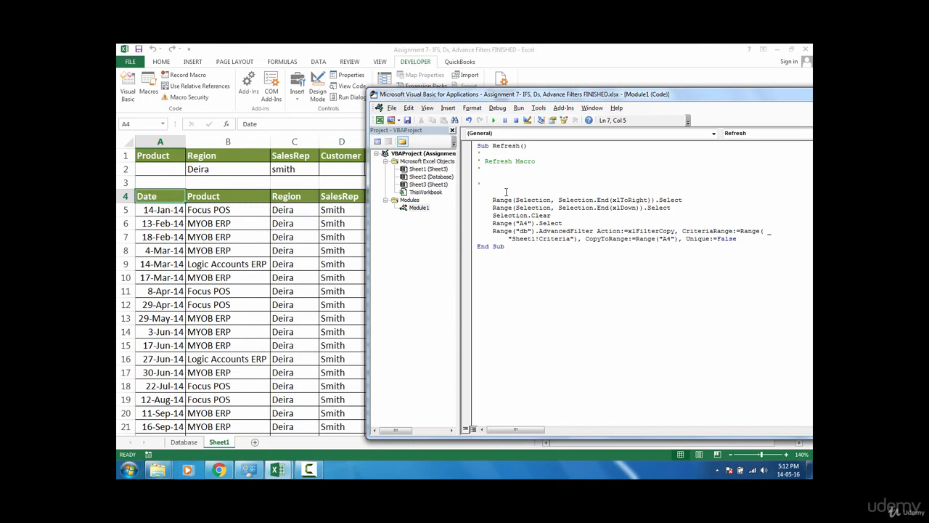
{"action": "type", "text": "range(\""}
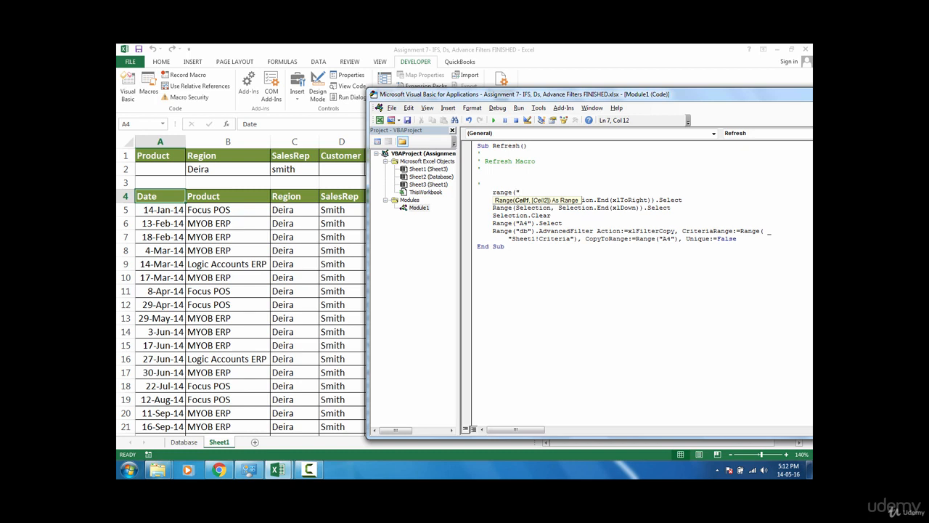
{"action": "type", "text": "a4\").sell"}
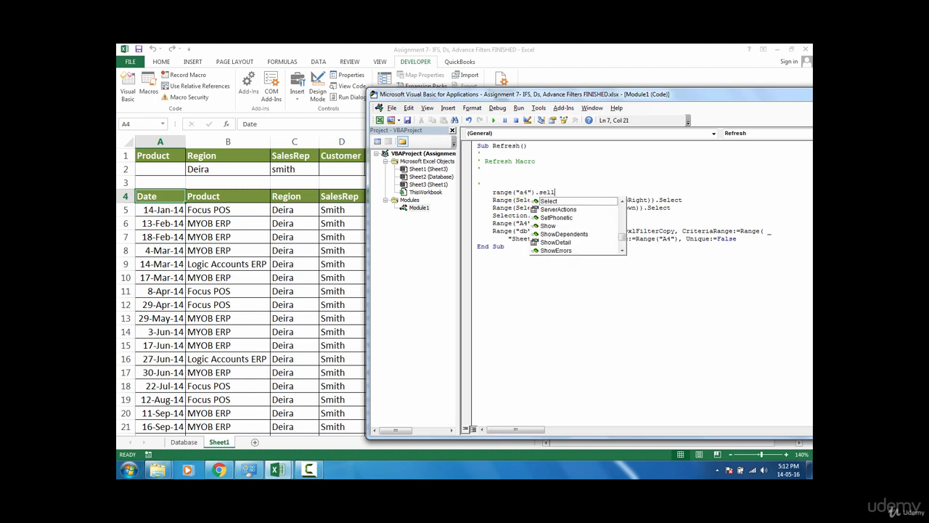
{"action": "key", "text": "Tab"}
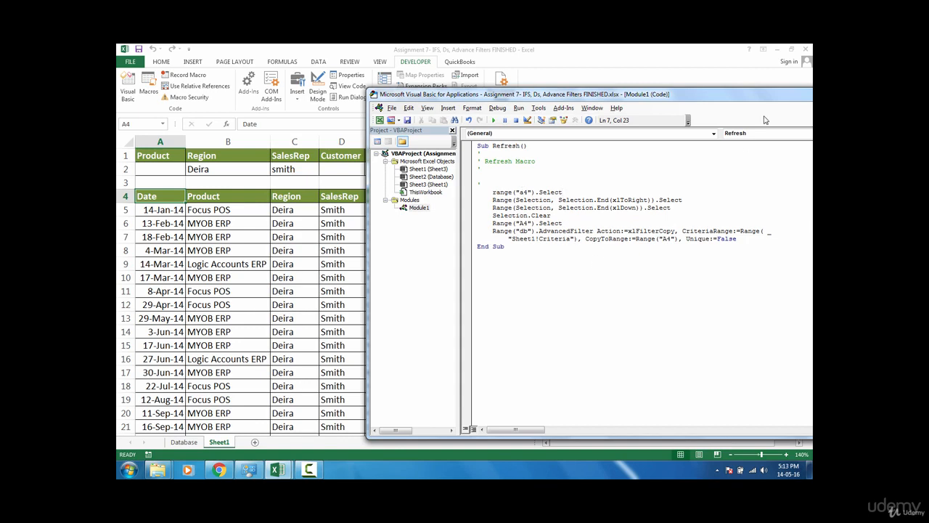
{"action": "left_click_drag", "start_coordinate": [774, 100], "coordinate": [734, 105]}
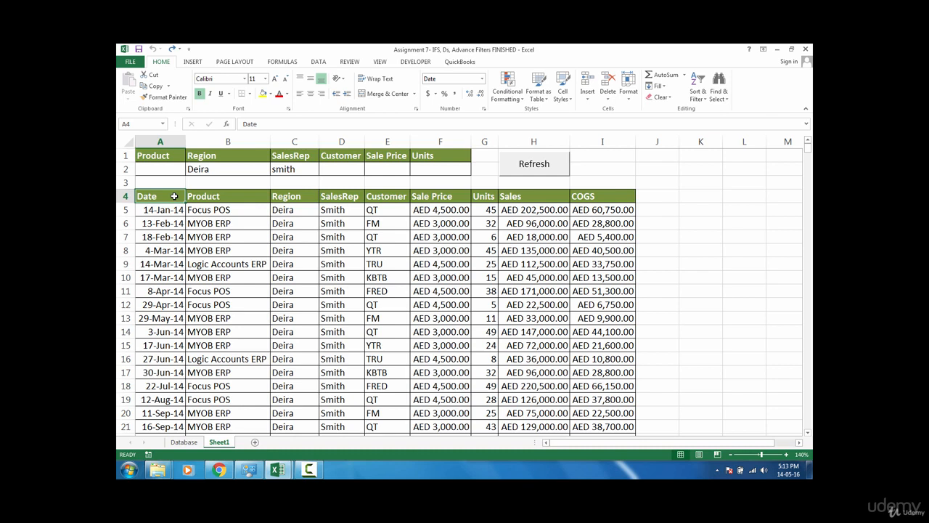
Clear all contents and formatting from the extracted results table starting at A4, leaving A4 as the active cell.
{"action": "key", "text": "ctrl+shift+Right"}
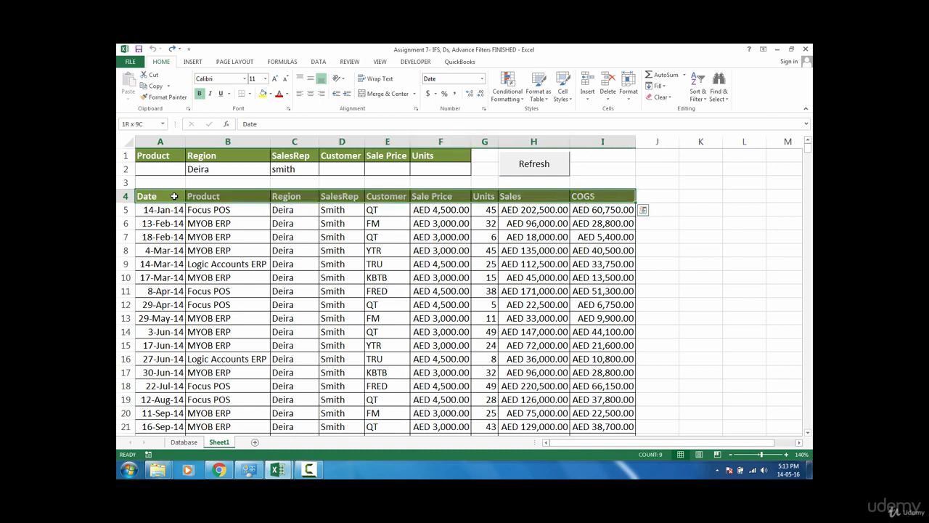
{"action": "key", "text": "ctrl+shift+Down"}
{"action": "key", "text": "alt"}
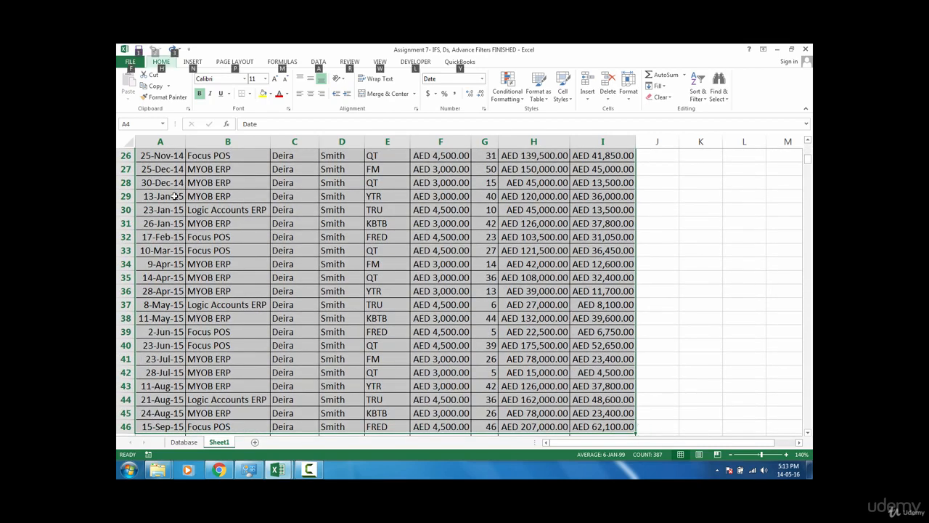
{"action": "key", "text": "h"}
{"action": "key", "text": "e"}
{"action": "key", "text": "a"}
{"action": "scroll", "coordinate": [174, 197], "scroll_direction": "up", "scroll_amount": 6}
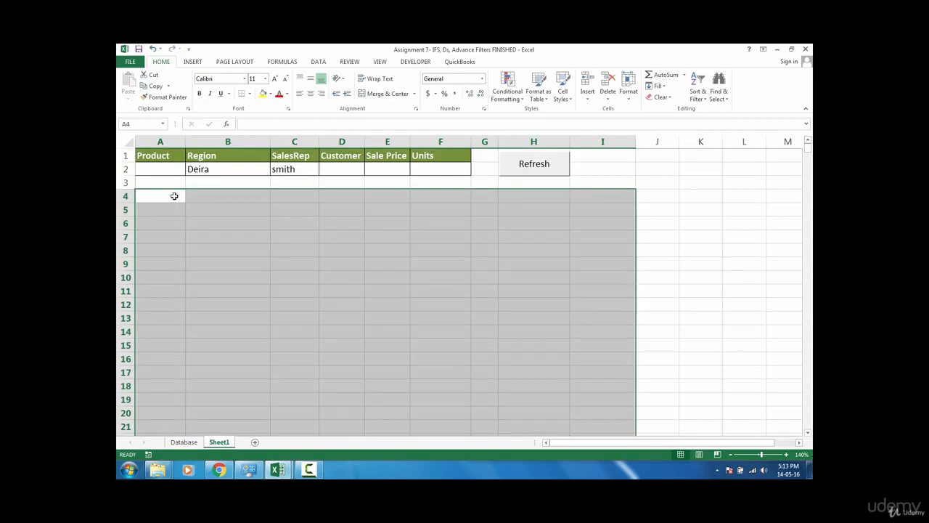
{"action": "left_click", "coordinate": [164, 196]}
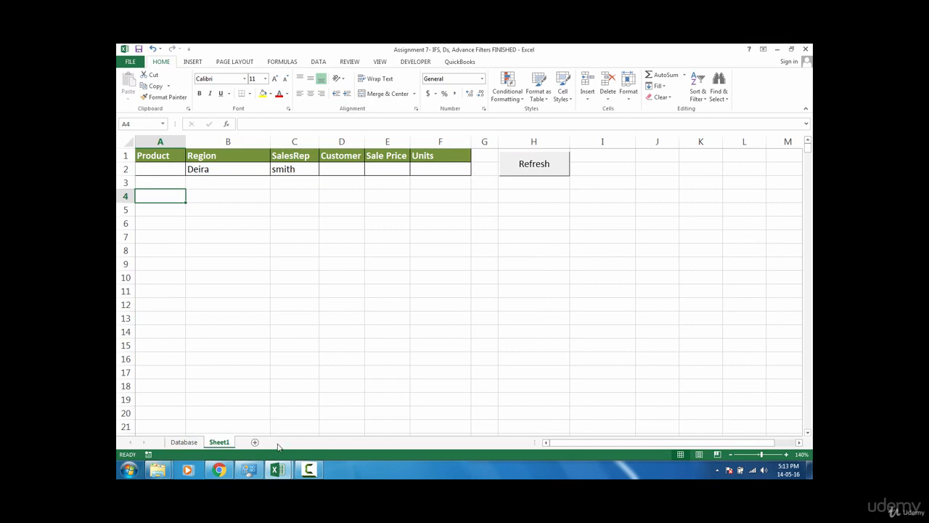
Switch to the Refresh macro's code in the Visual Basic editor and place its window beside the worksheet's criteria columns.
{"action": "left_click", "coordinate": [276, 470]}
{"action": "left_click", "coordinate": [330, 431]}
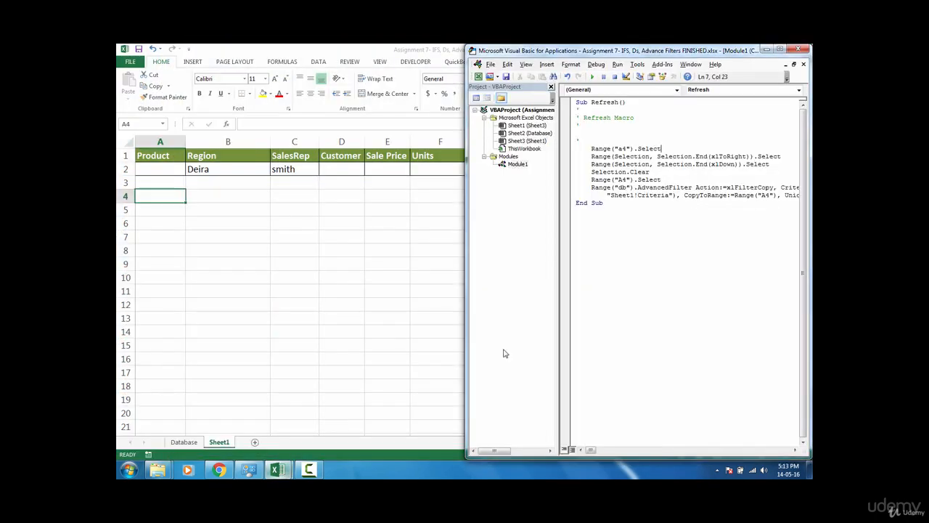
{"action": "left_click_drag", "start_coordinate": [718, 52], "coordinate": [726, 52]}
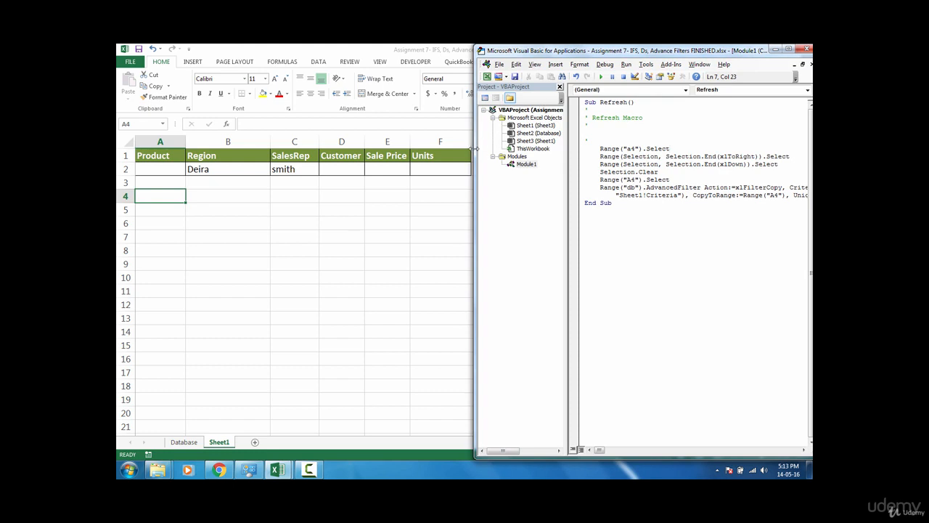
{"action": "left_click_drag", "start_coordinate": [472, 148], "coordinate": [484, 148]}
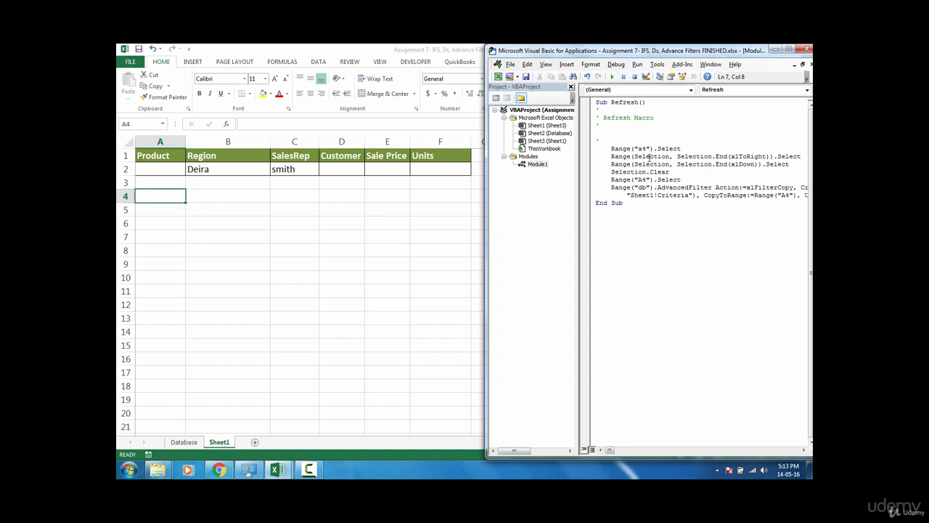
{"action": "key", "text": "F8"}
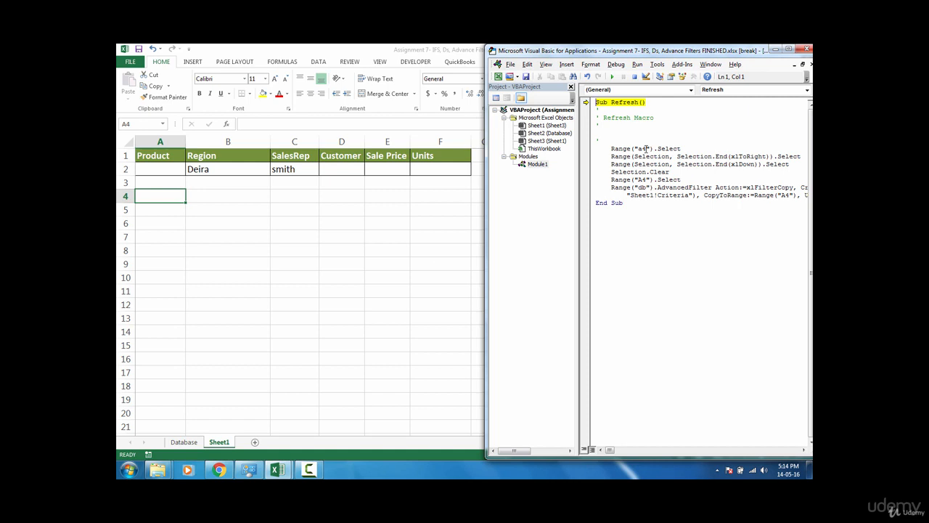
{"action": "key", "text": "F8"}
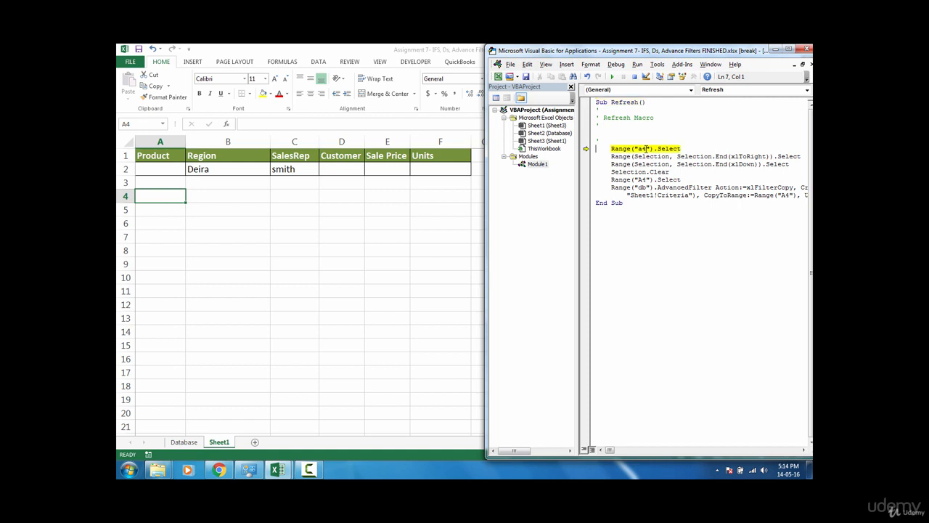
{"action": "left_click", "coordinate": [638, 65]}
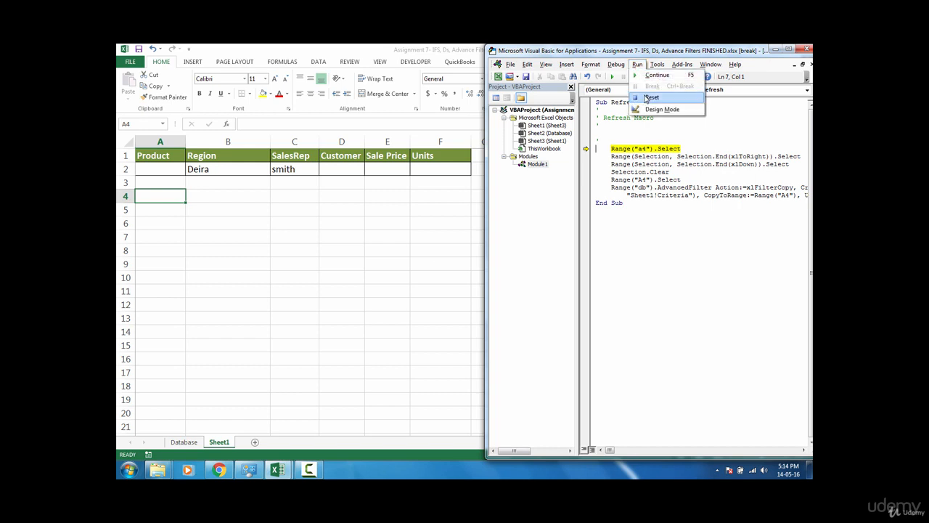
{"action": "left_click", "coordinate": [645, 99]}
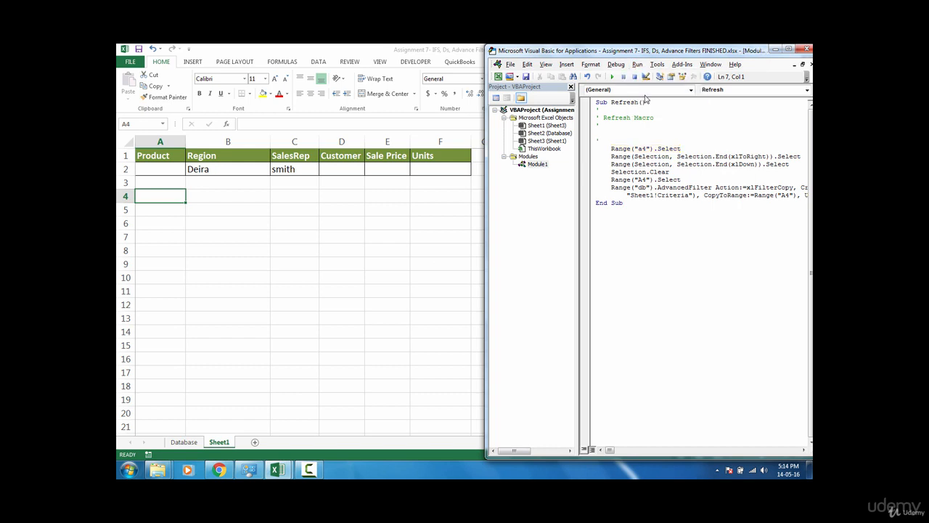
Make D2 the active worksheet cell and step through the Refresh macro's code up to and including its first Range("a4").Select line.
{"action": "key", "text": "alt+F11"}
{"action": "left_click", "coordinate": [349, 172]}
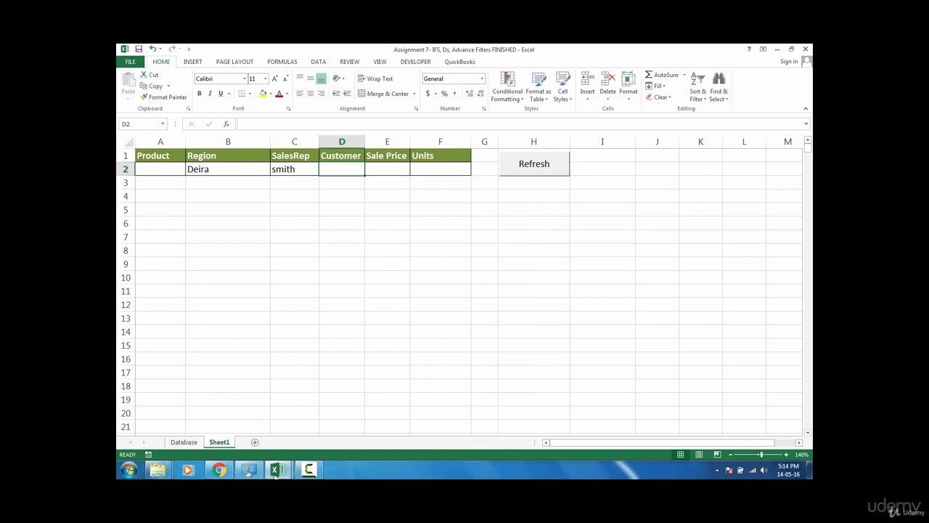
{"action": "mouse_move", "coordinate": [276, 472]}
{"action": "left_click", "coordinate": [378, 385]}
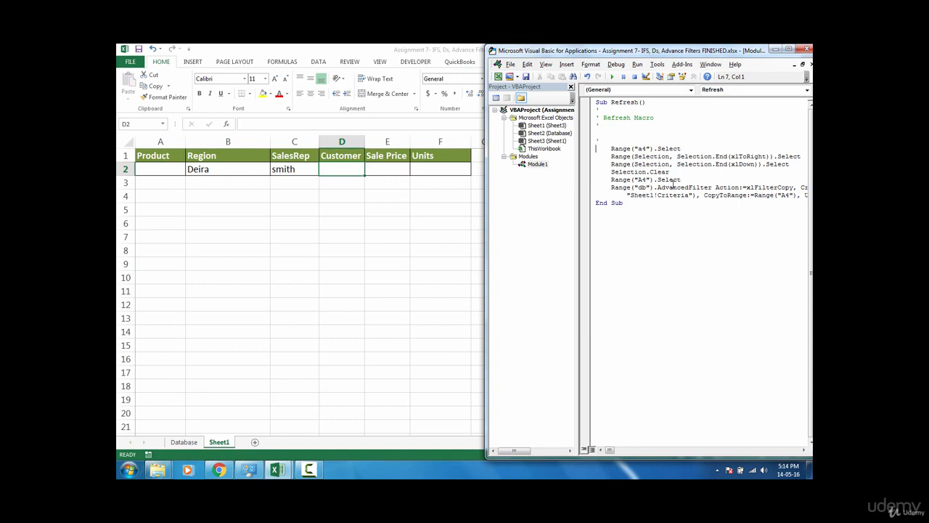
{"action": "key", "text": "F8"}
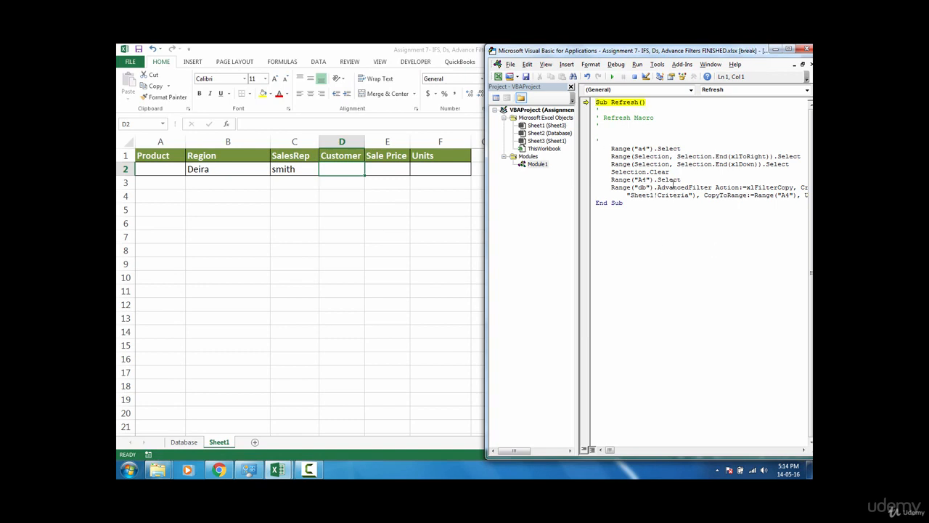
{"action": "key", "text": "F8"}
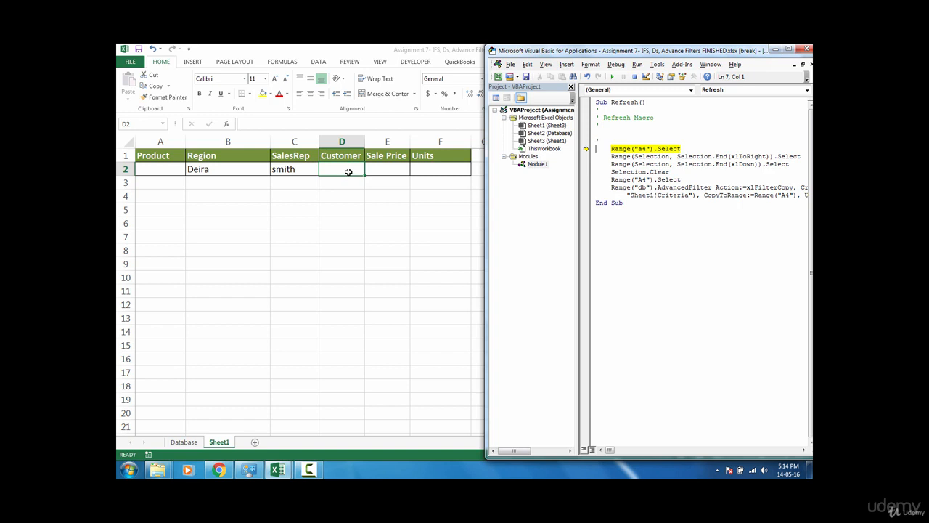
{"action": "key", "text": "F8"}
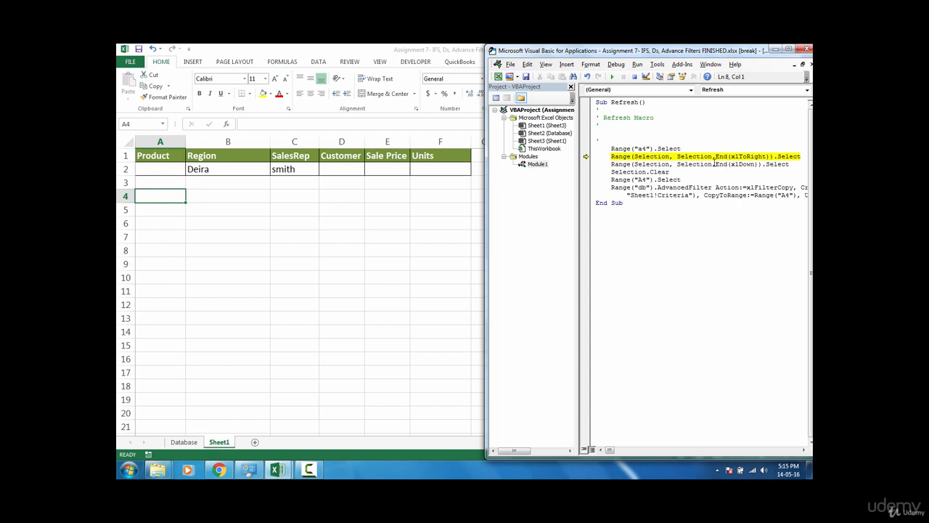
Execute the Refresh macro's remaining selection, clear and AdvancedFilter lines one at a time, stopping at End Sub.
{"action": "mouse_move", "coordinate": [723, 157]}
{"action": "key", "text": "F8"}
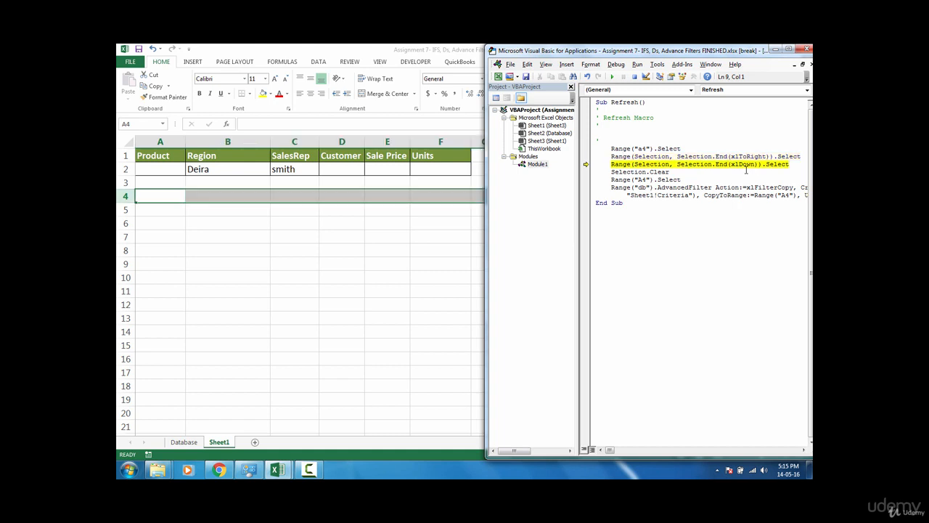
{"action": "key", "text": "F8"}
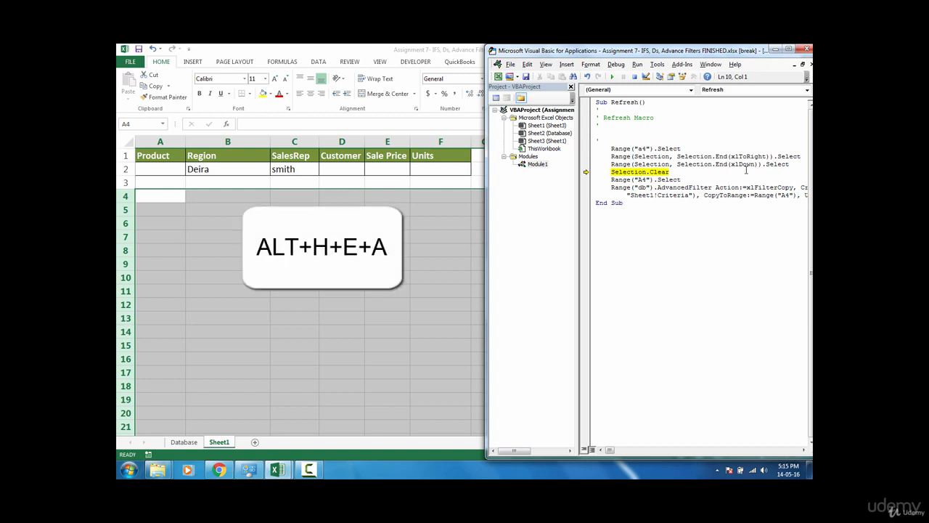
{"action": "key", "text": "F8"}
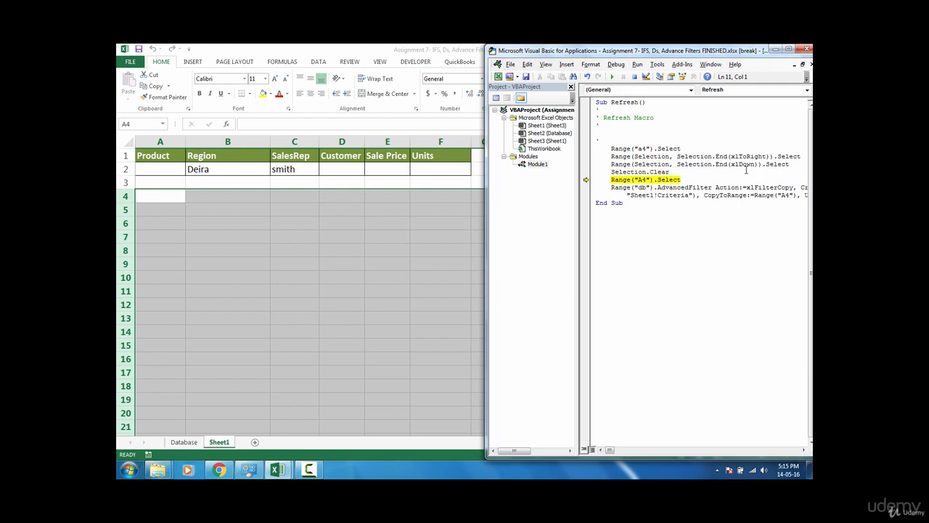
{"action": "key", "text": "F8"}
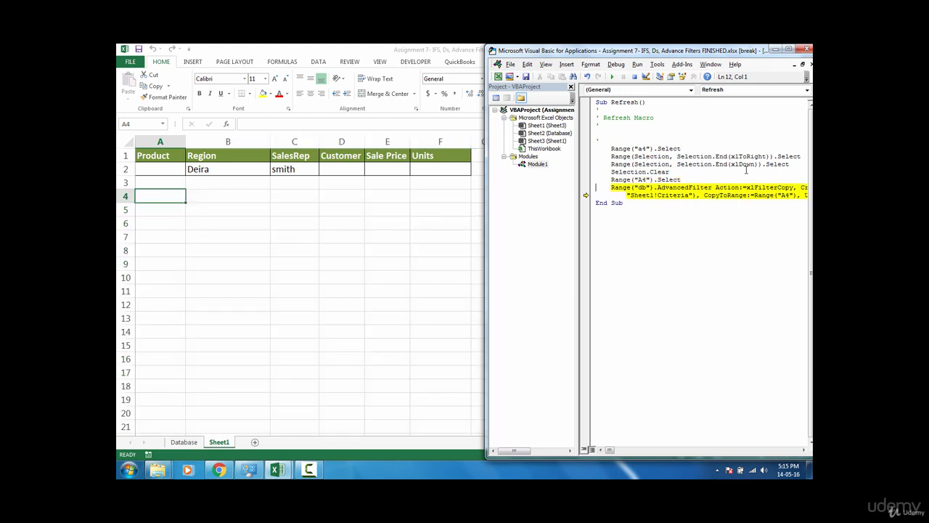
{"action": "key", "text": "F8"}
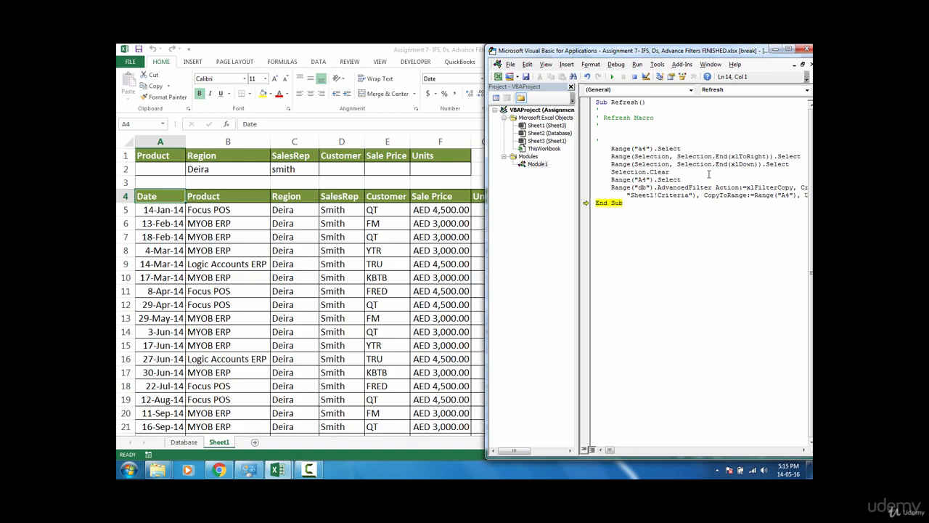
Step past End Sub to finish debugging the Refresh macro and close the Visual Basic editor.
{"action": "left_click", "coordinate": [808, 51]}
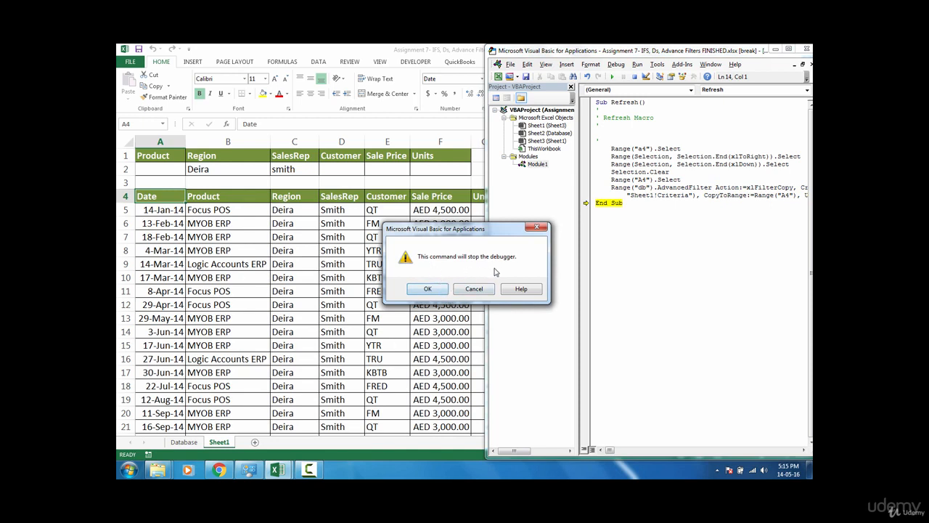
{"action": "left_click", "coordinate": [474, 289]}
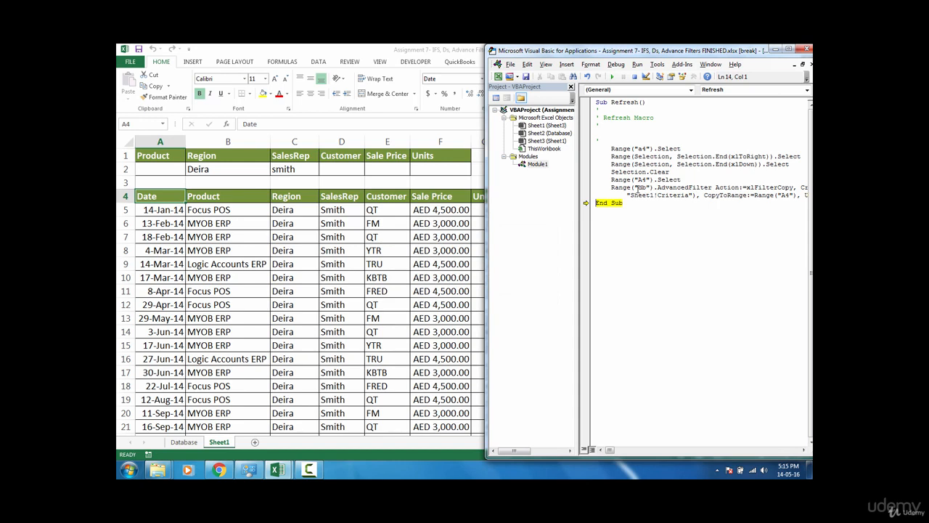
{"action": "key", "text": "F8"}
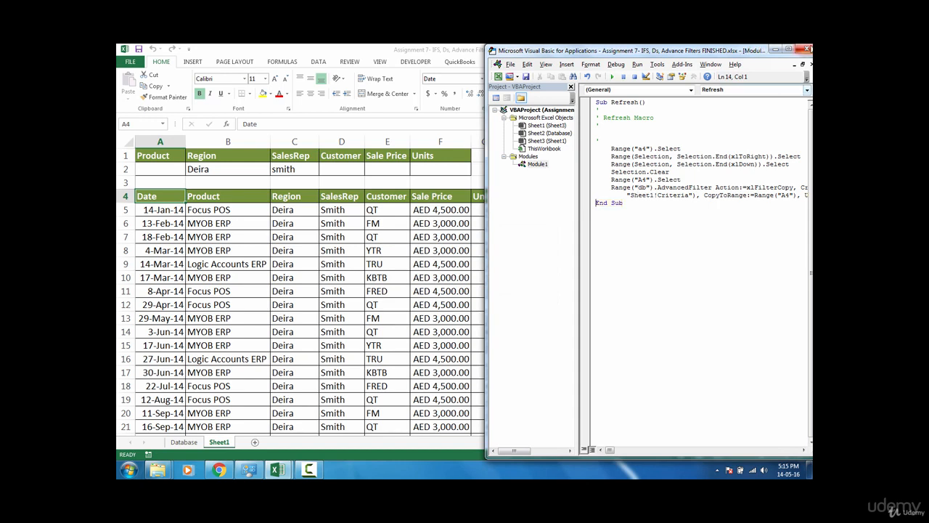
{"action": "left_click", "coordinate": [804, 49]}
Enter Focus POS as the Product criterion in A2, review the Region and SalesRep criteria, and run the Refresh macro from its button.
{"action": "left_click", "coordinate": [512, 231]}
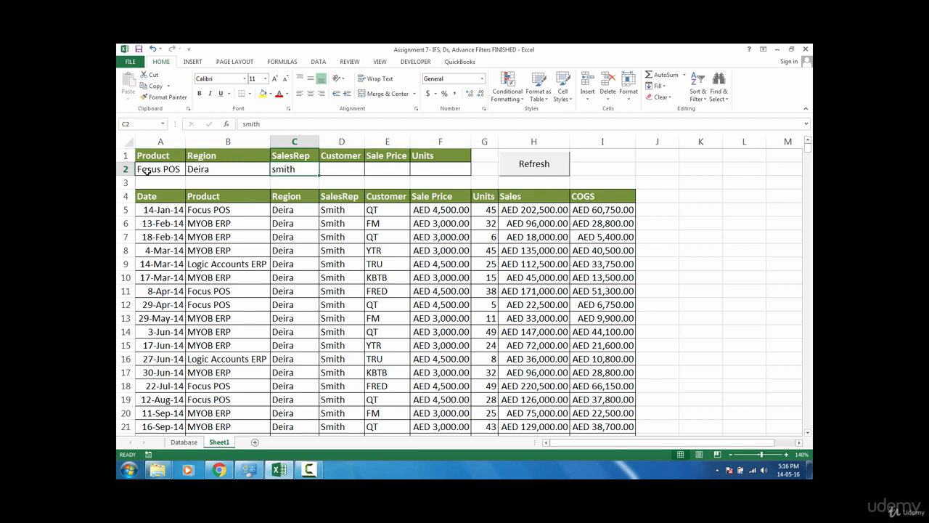
{"action": "left_click", "coordinate": [147, 171]}
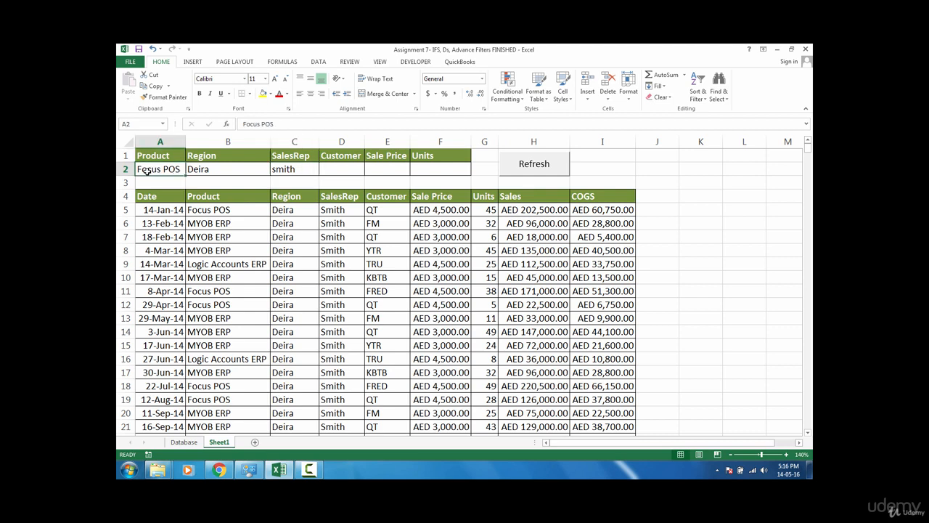
{"action": "left_click", "coordinate": [215, 172]}
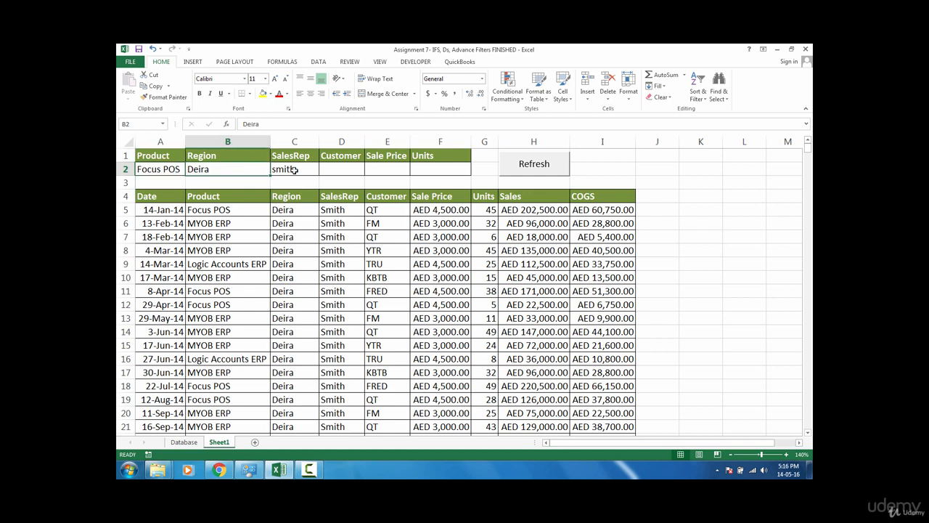
{"action": "left_click", "coordinate": [294, 170]}
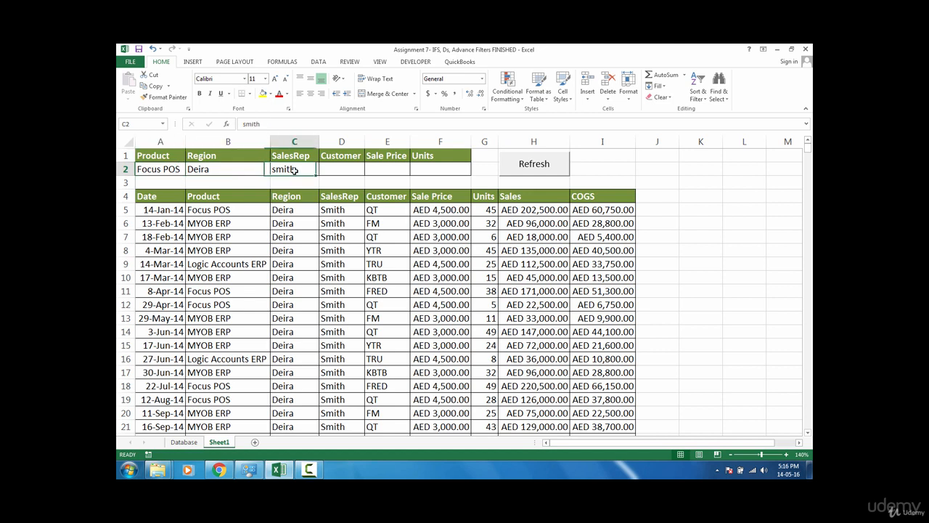
{"action": "left_click", "coordinate": [534, 165]}
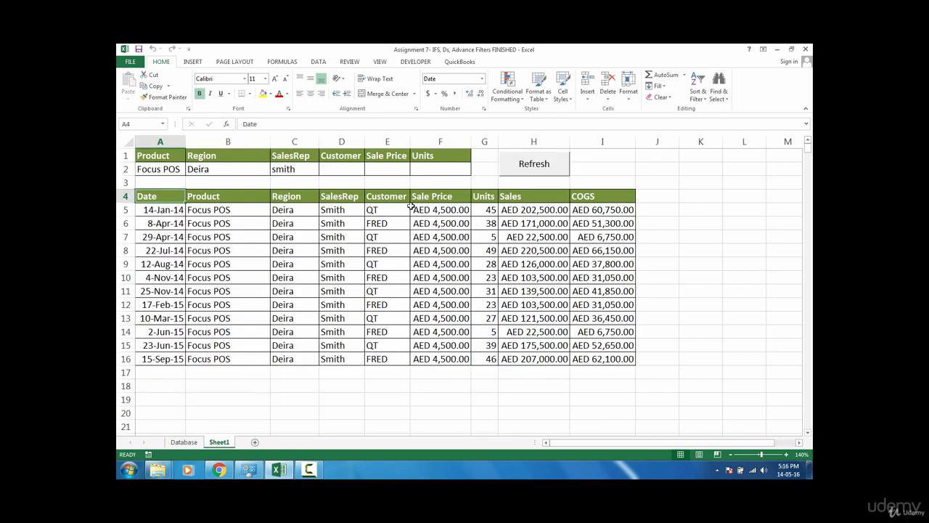
Remove the SalesRep criterion from C2 and run the Refresh macro from its button.
{"action": "left_click", "coordinate": [305, 171]}
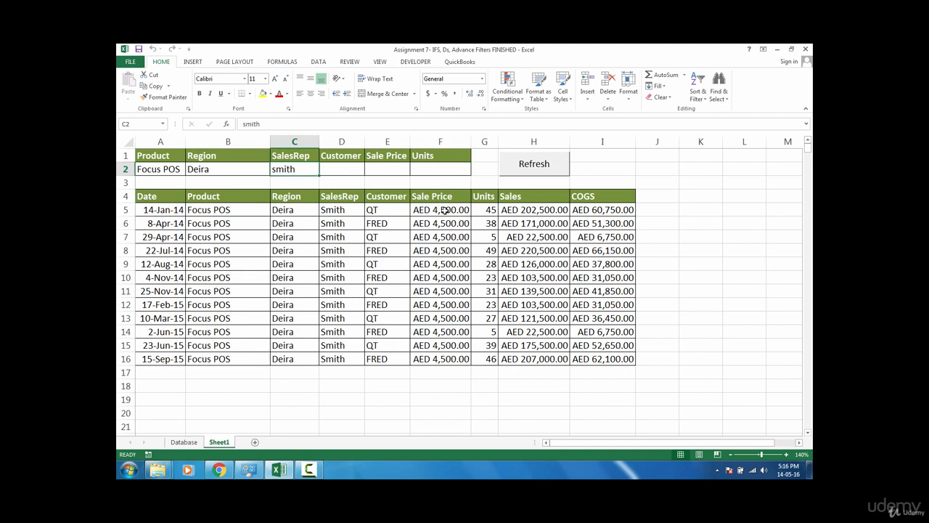
{"action": "key", "text": "Delete"}
{"action": "left_click", "coordinate": [536, 165]}
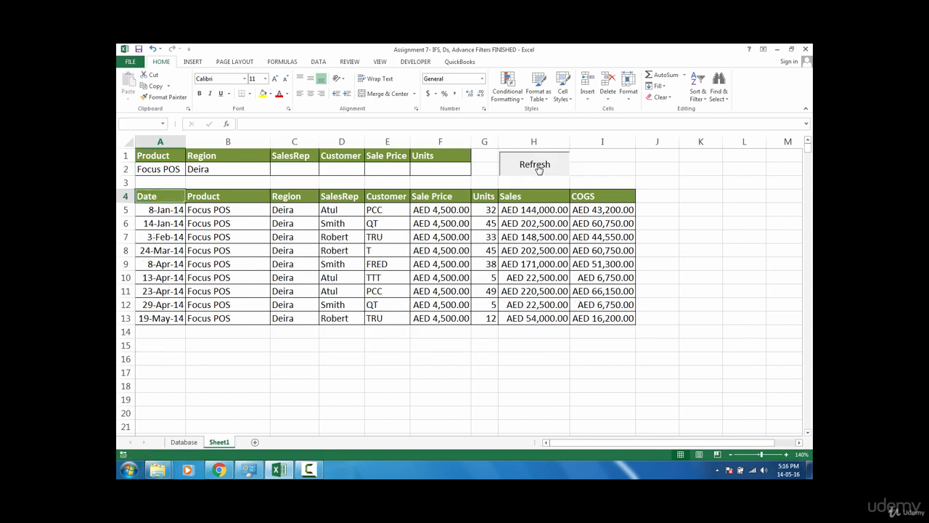
Remove the Region criterion from B2 and run the Refresh macro from its button.
{"action": "left_click", "coordinate": [225, 165]}
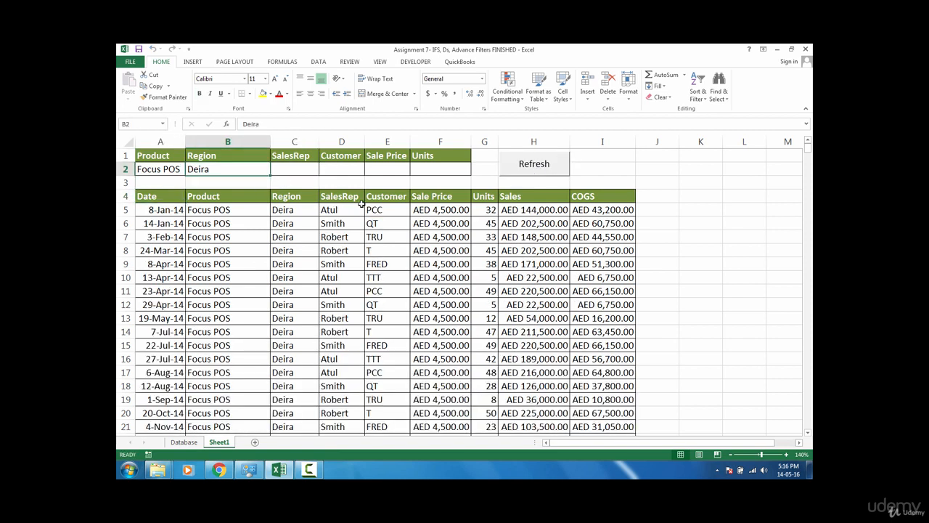
{"action": "key", "text": "Delete"}
{"action": "left_click", "coordinate": [537, 162]}
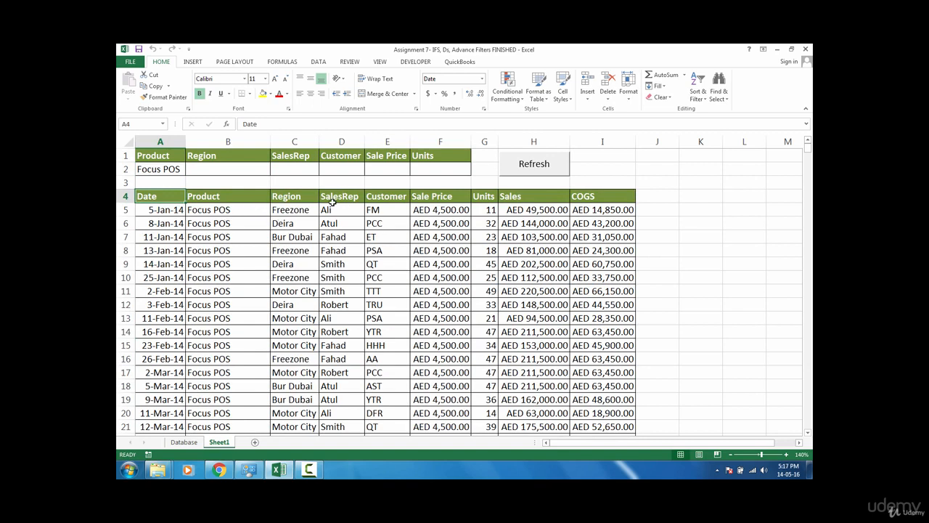
Open the code of the Refresh macro for editing in the Visual Basic editor.
{"action": "left_click_drag", "start_coordinate": [220, 198], "coordinate": [434, 306]}
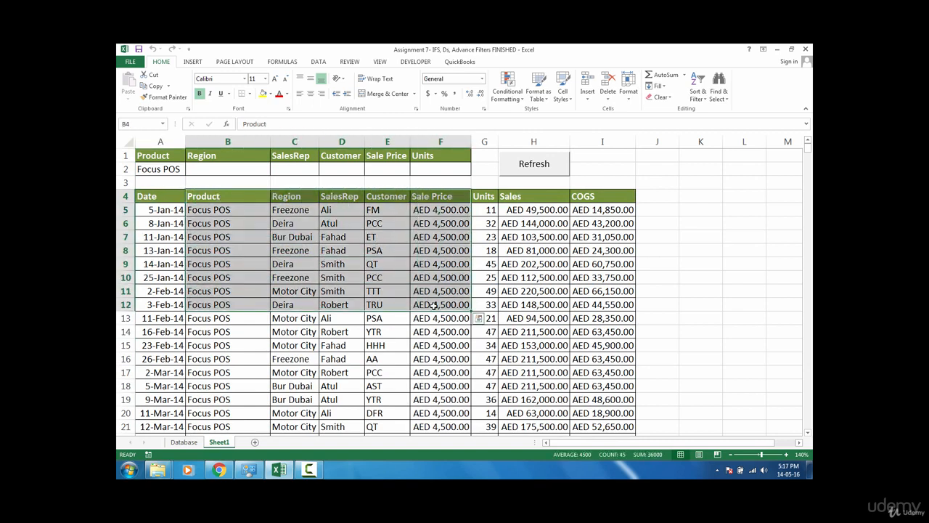
{"action": "left_click", "coordinate": [425, 65]}
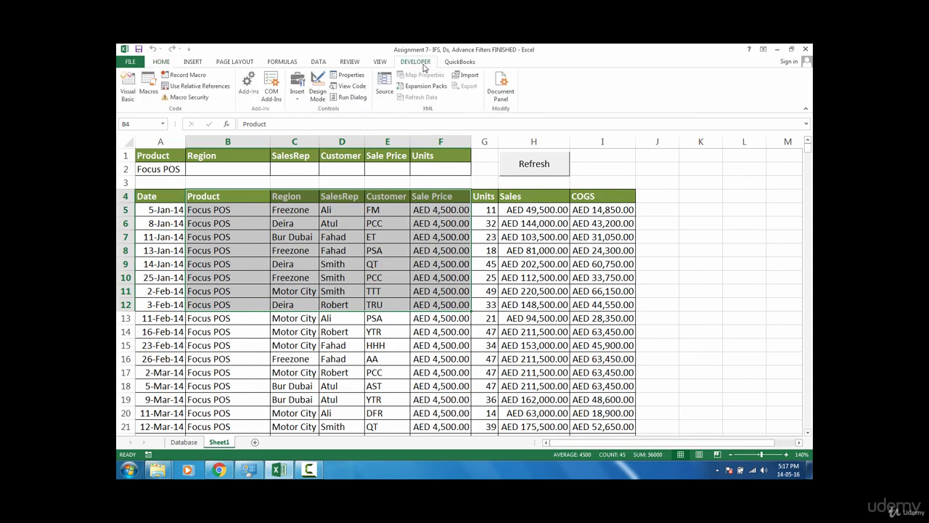
{"action": "left_click", "coordinate": [147, 92]}
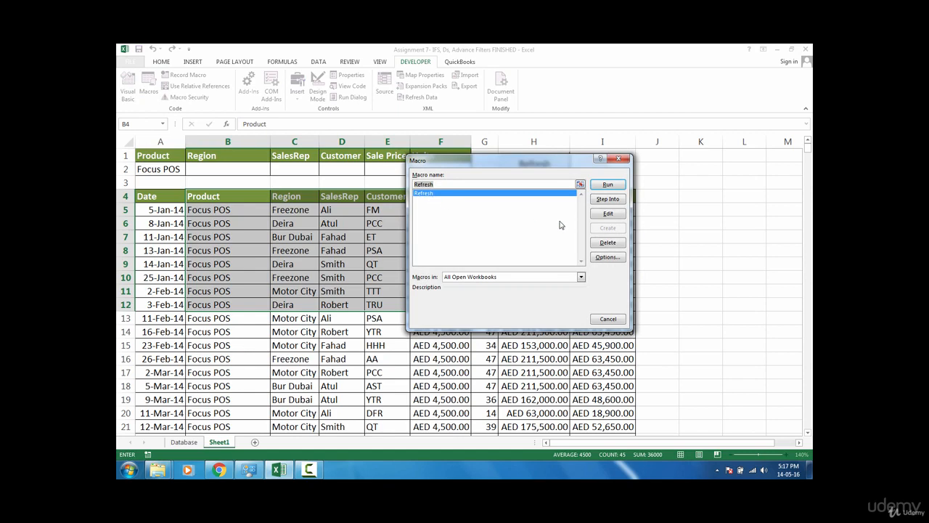
{"action": "left_click", "coordinate": [608, 185]}
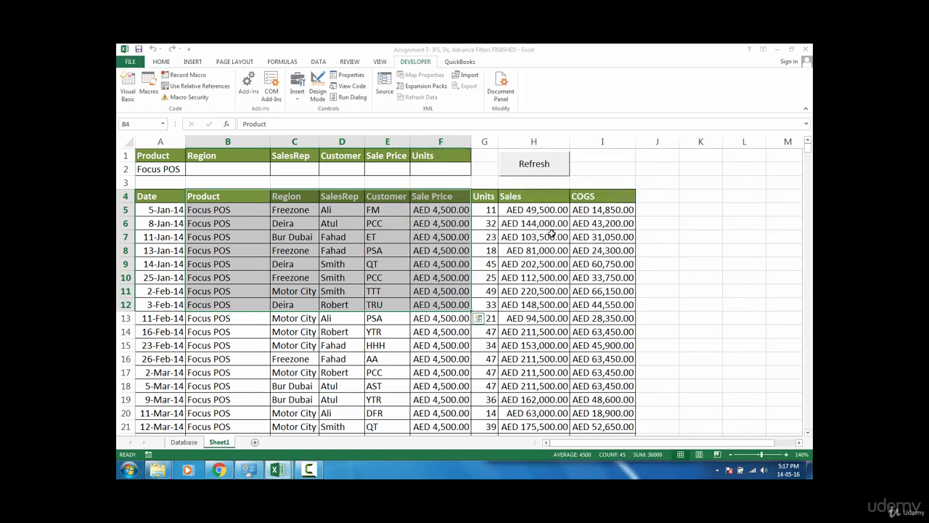
{"action": "left_click", "coordinate": [364, 434]}
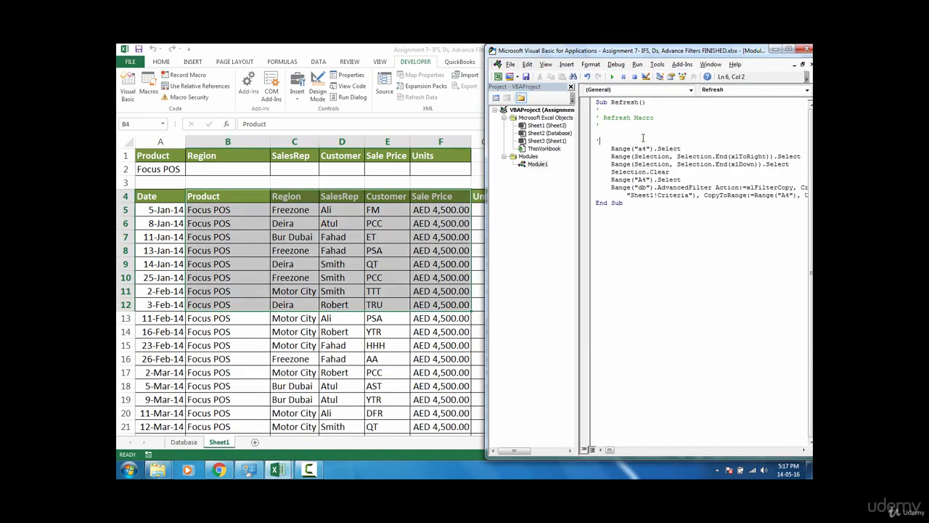
Insert Application.ScreenUpdating = False on a new line above the first Range("a4").Select statement and close the Visual Basic editor.
{"action": "key", "text": "Return"}
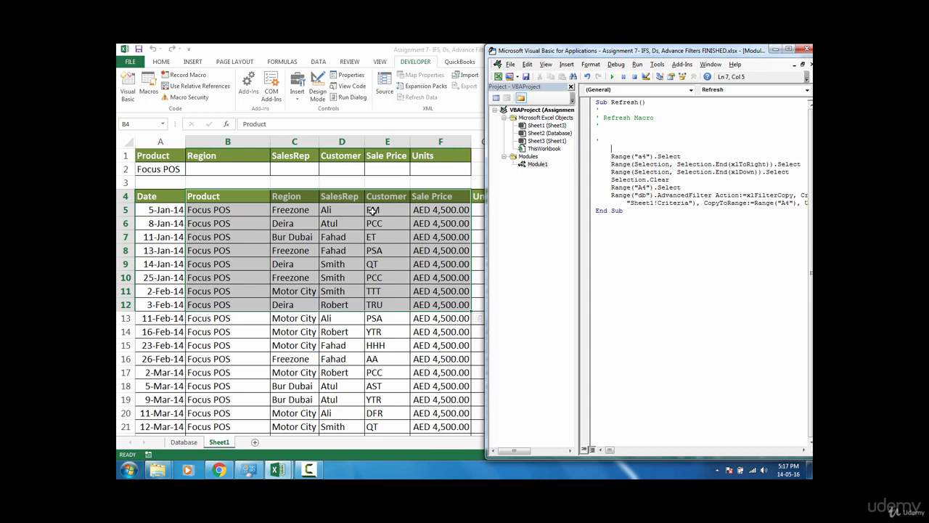
{"action": "type", "text": "ppp"}
{"action": "type", "text": "lica"}
{"action": "type", "text": "tio"}
{"action": "type", "text": "n."}
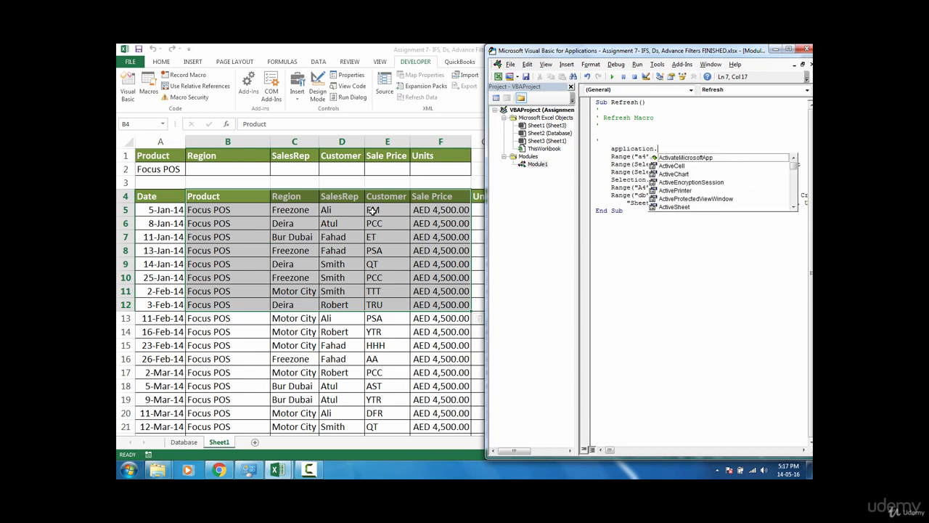
{"action": "type", "text": "scr"}
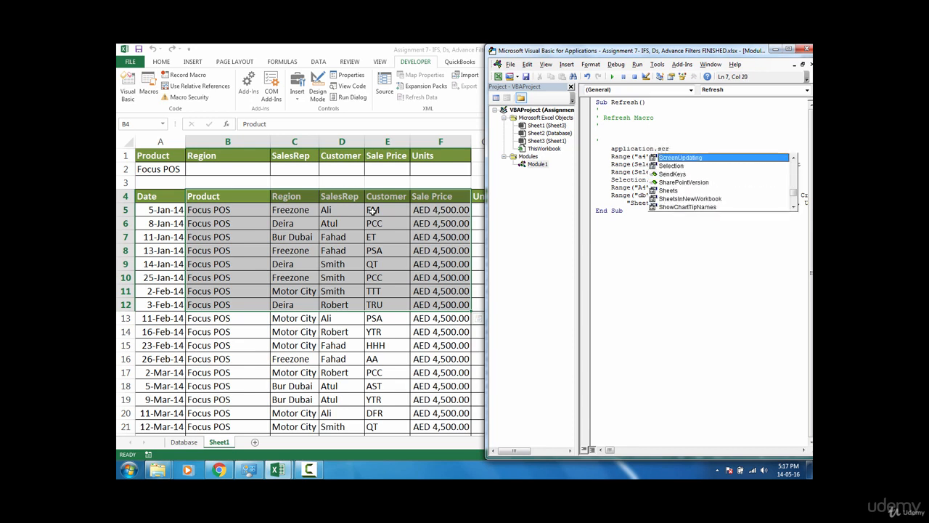
{"action": "key", "text": "Tab"}
{"action": "type", "text": "="}
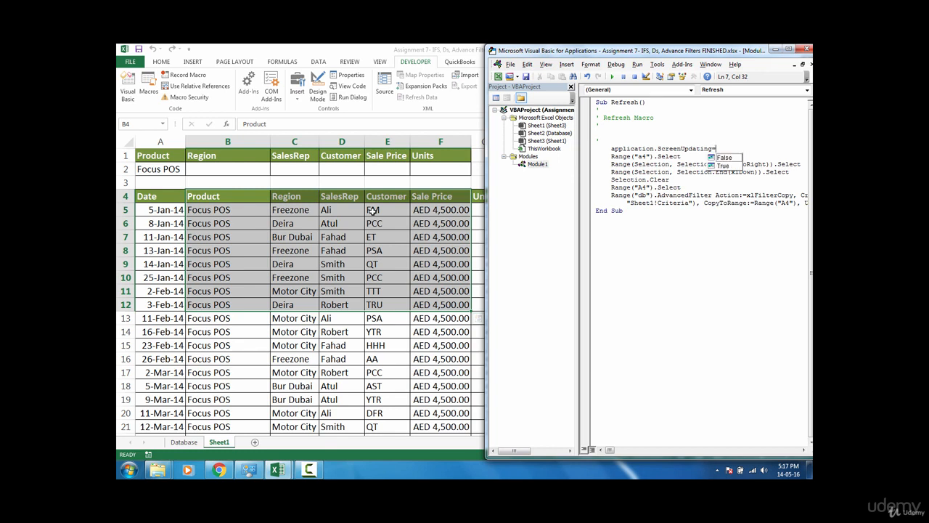
{"action": "type", "text": "False"}
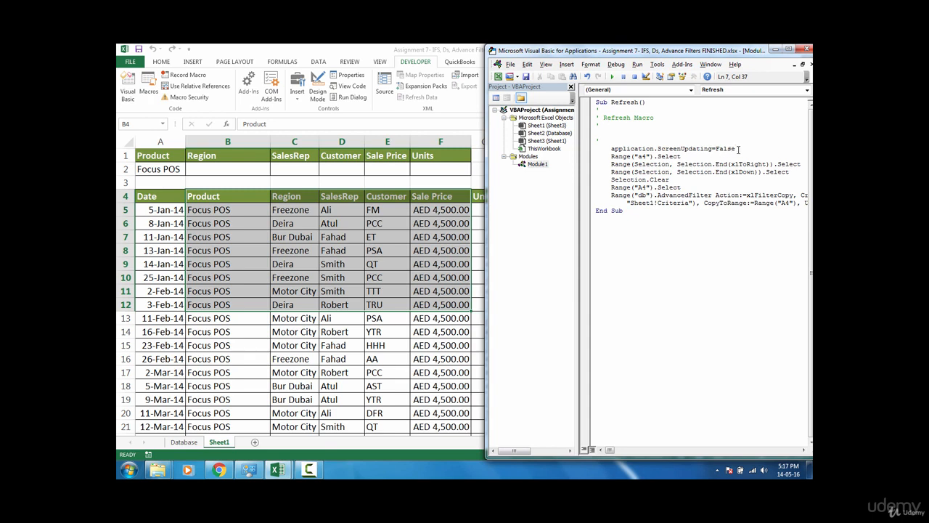
{"action": "left_click", "coordinate": [807, 50]}
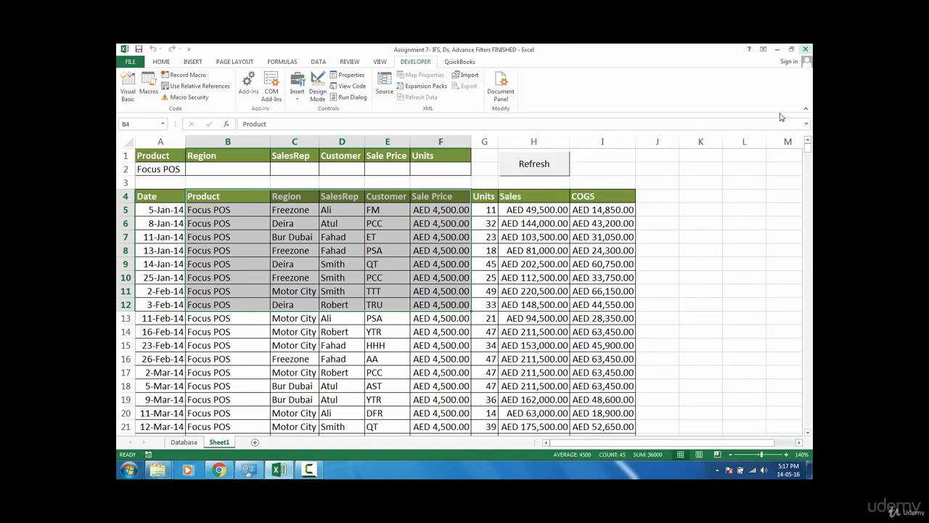
Enter Deira as the Region criterion in B2, clear the Product criterion in A2, and run the Refresh macro from its button.
{"action": "left_click", "coordinate": [487, 226]}
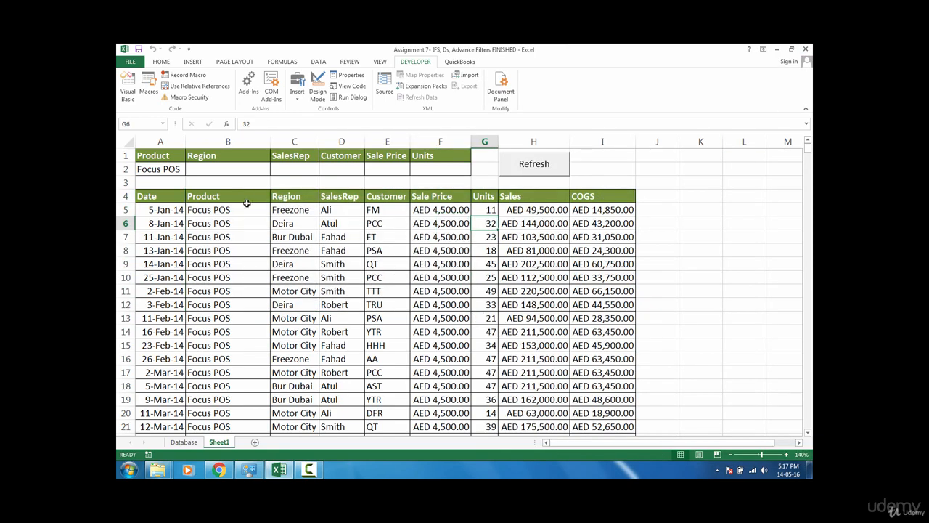
{"action": "left_click", "coordinate": [229, 170]}
{"action": "type", "text": "Deira"}
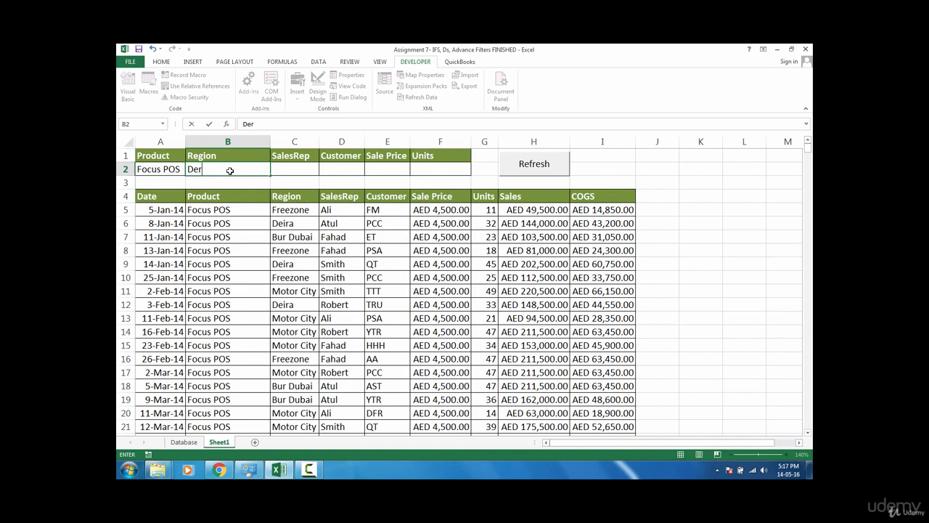
{"action": "key", "text": "Return"}
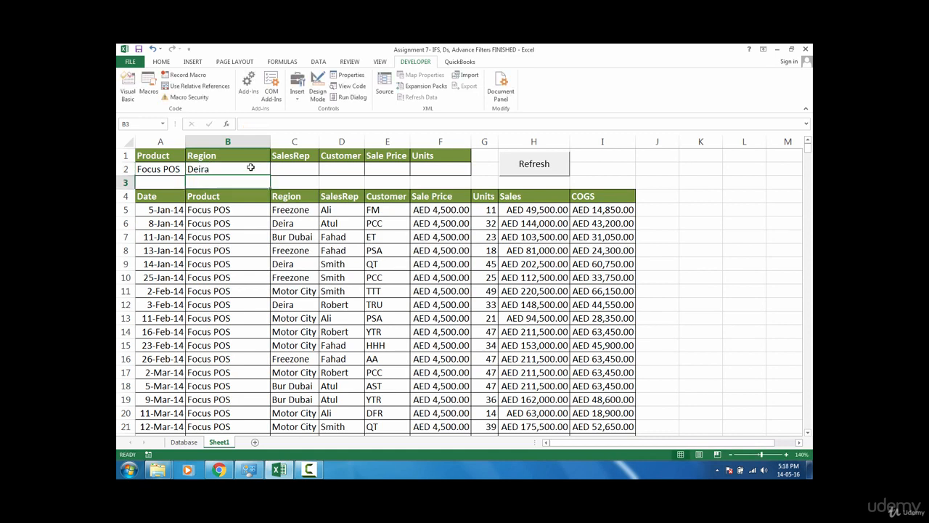
{"action": "left_click", "coordinate": [148, 169]}
{"action": "key", "text": "Delete"}
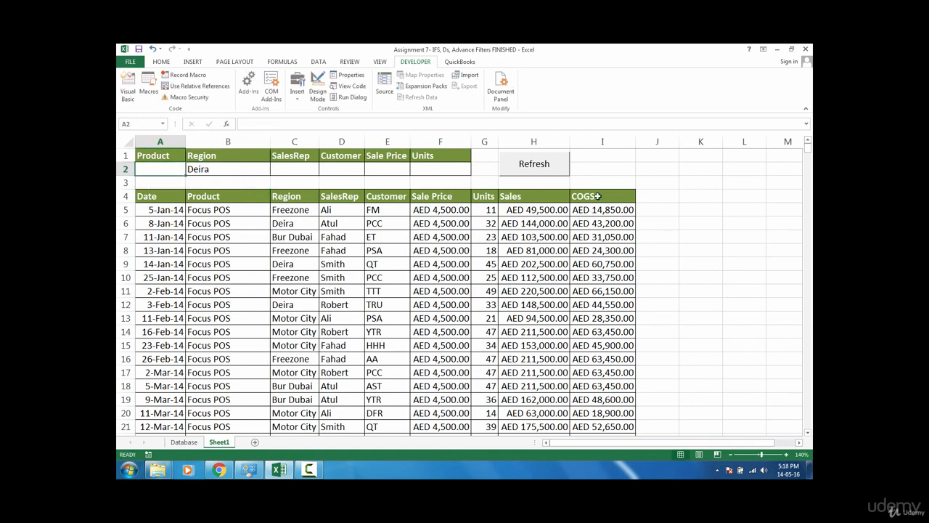
{"action": "left_click", "coordinate": [538, 165]}
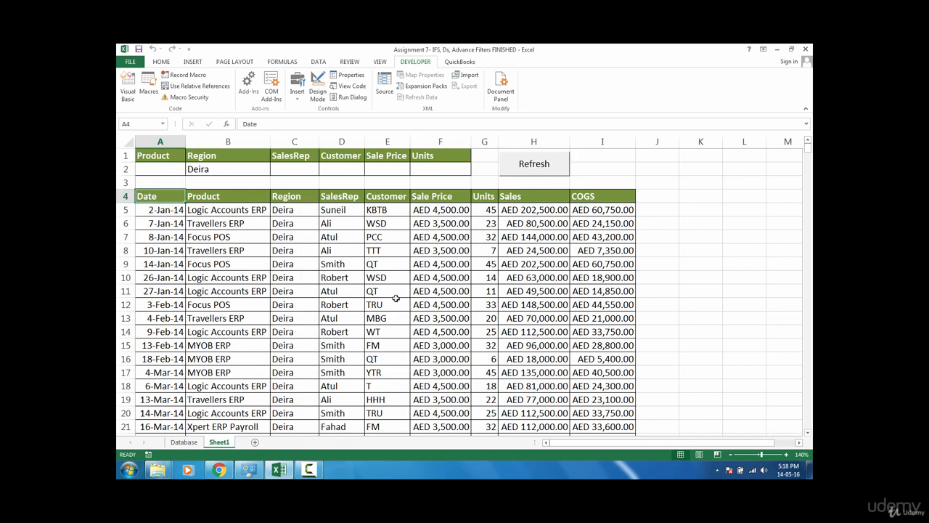
Enter Focus POS as the Product criterion in A2 alongside the Deira region and run the Refresh macro from its button.
{"action": "left_click", "coordinate": [299, 219]}
{"action": "left_click", "coordinate": [227, 170]}
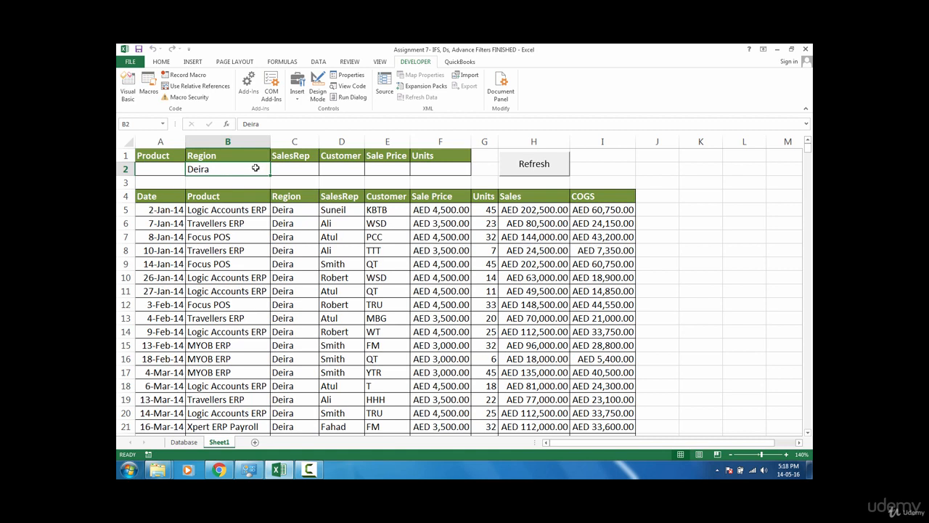
{"action": "left_click", "coordinate": [171, 169]}
{"action": "type", "text": "Fo"}
{"action": "type", "text": "cus"}
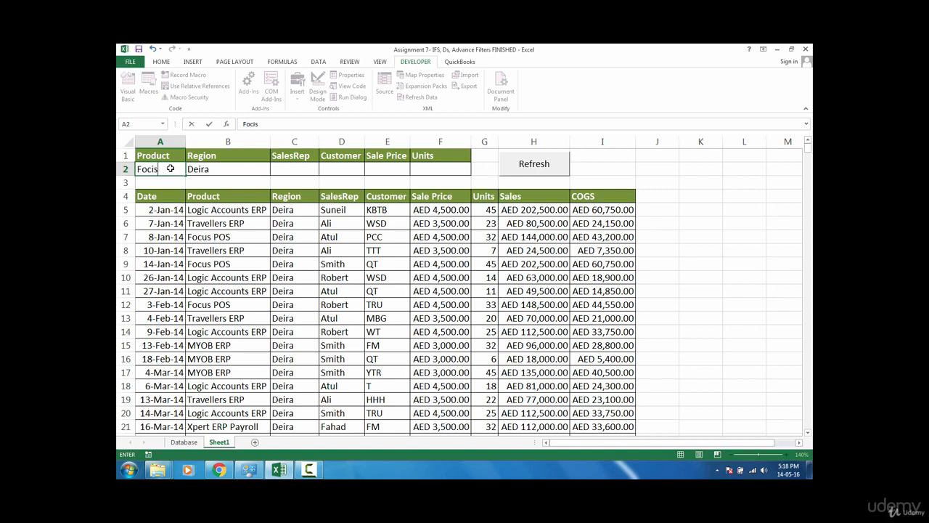
{"action": "type", "text": " POS"}
{"action": "key", "text": "Return"}
{"action": "left_click", "coordinate": [517, 166]}
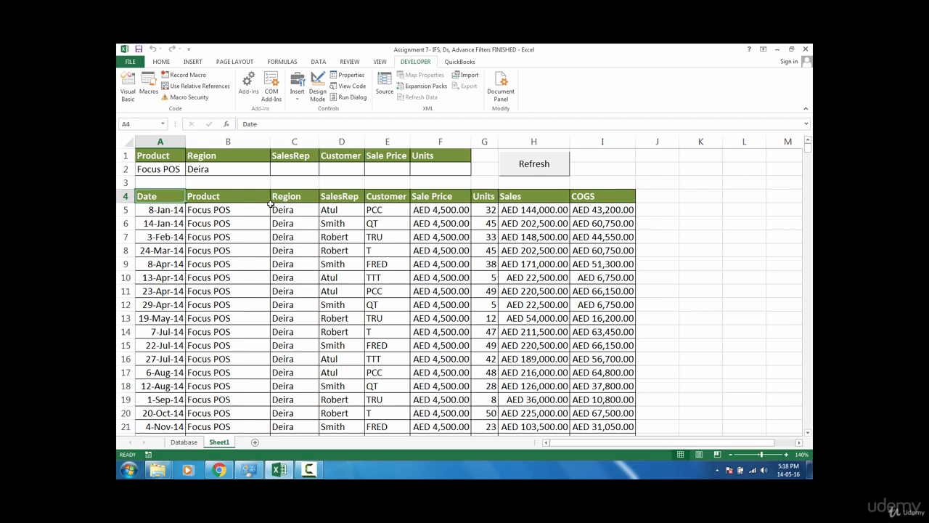
{"action": "left_click", "coordinate": [291, 174]}
{"action": "left_click", "coordinate": [282, 199]}
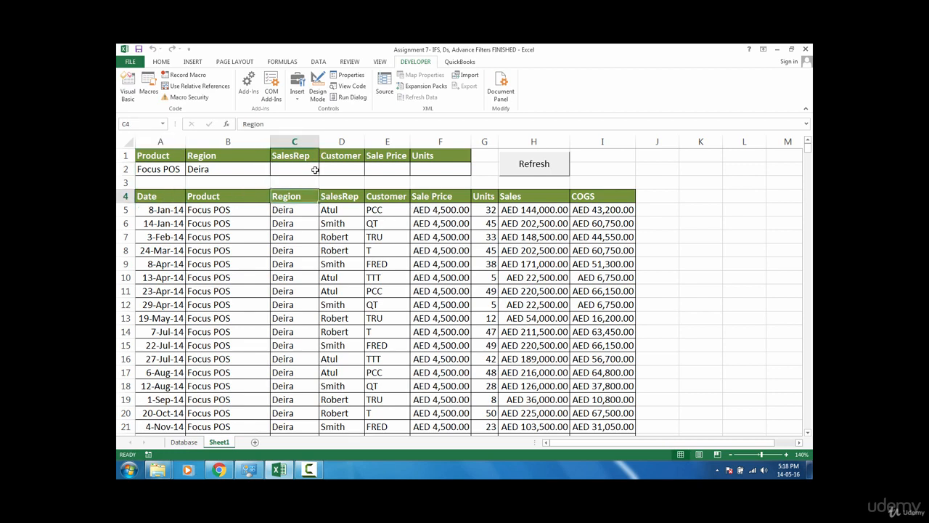
{"action": "left_click", "coordinate": [249, 197]}
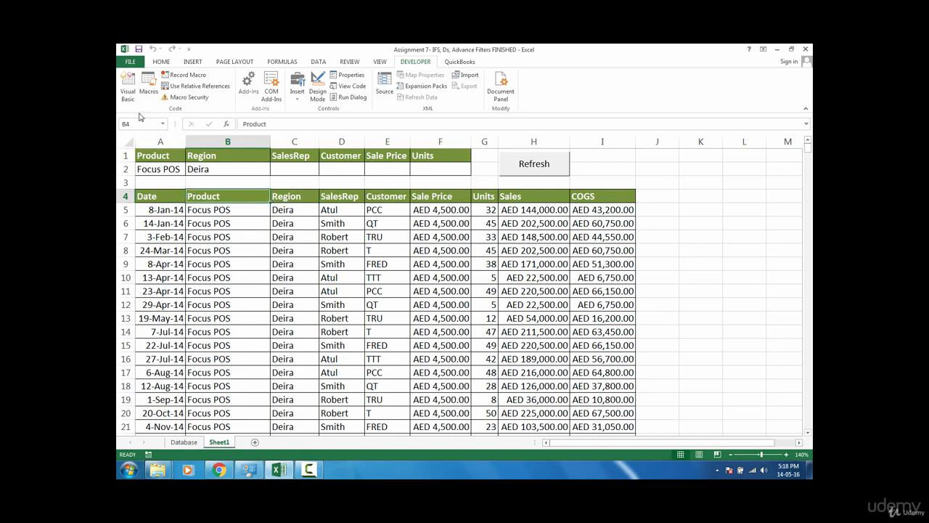
{"action": "left_click", "coordinate": [148, 83]}
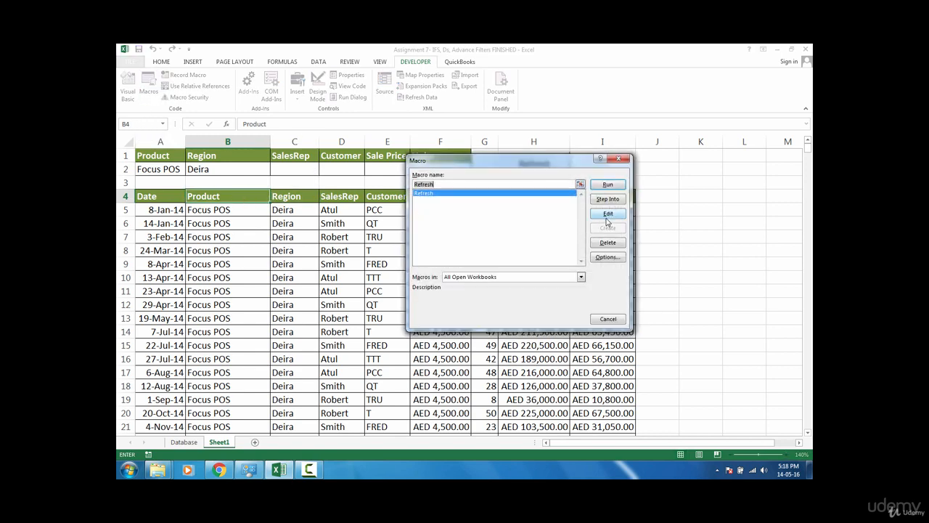
{"action": "left_click", "coordinate": [618, 158]}
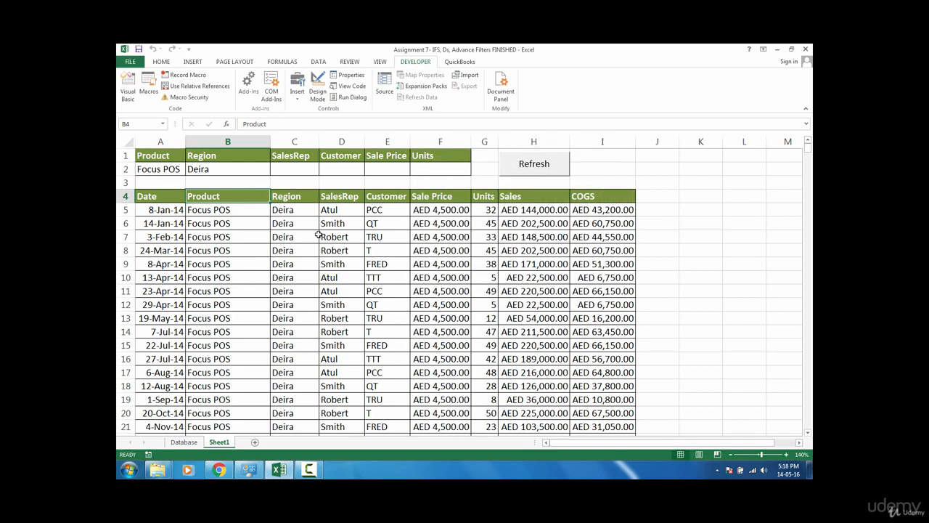
{"action": "left_click", "coordinate": [147, 202]}
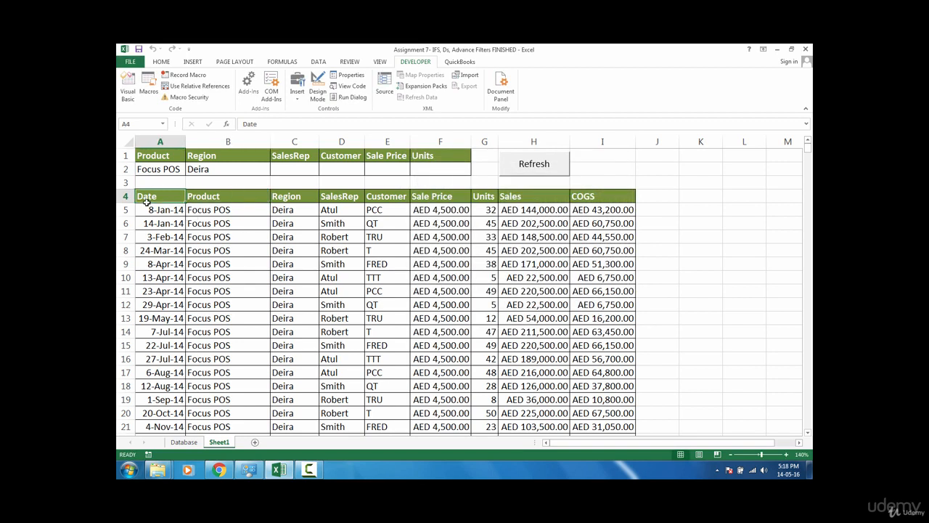
Enter the sales rep's name from the first extracted record as the SalesRep criterion in C2 and run the Refresh macro from its button.
{"action": "left_click", "coordinate": [304, 171]}
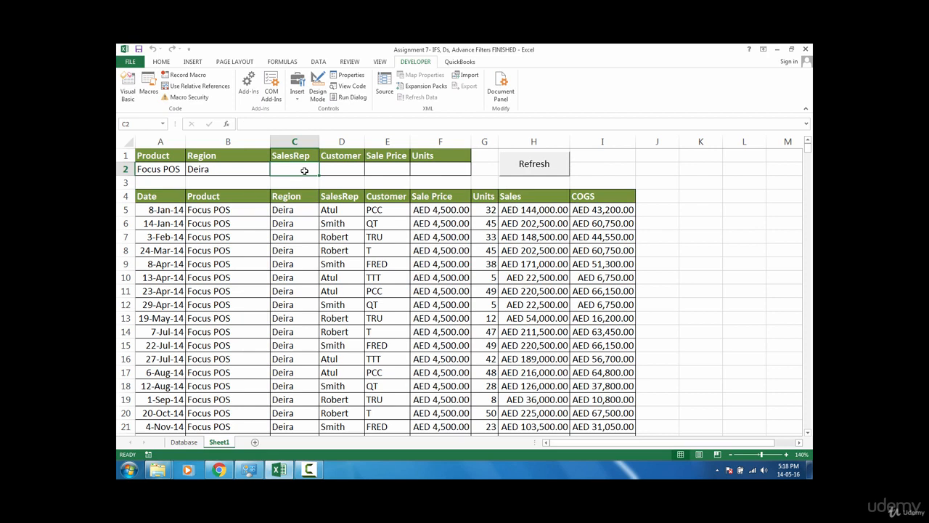
{"action": "type", "text": "Atul"}
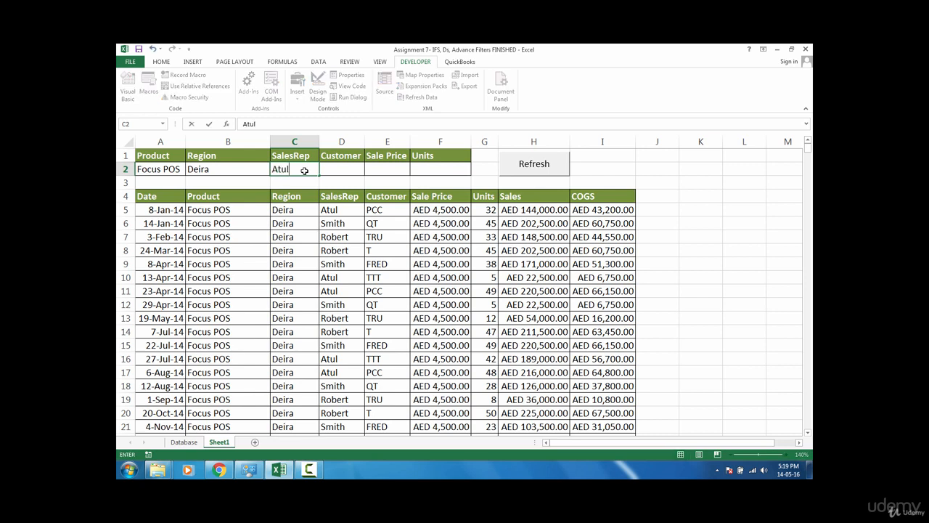
{"action": "key", "text": "Return"}
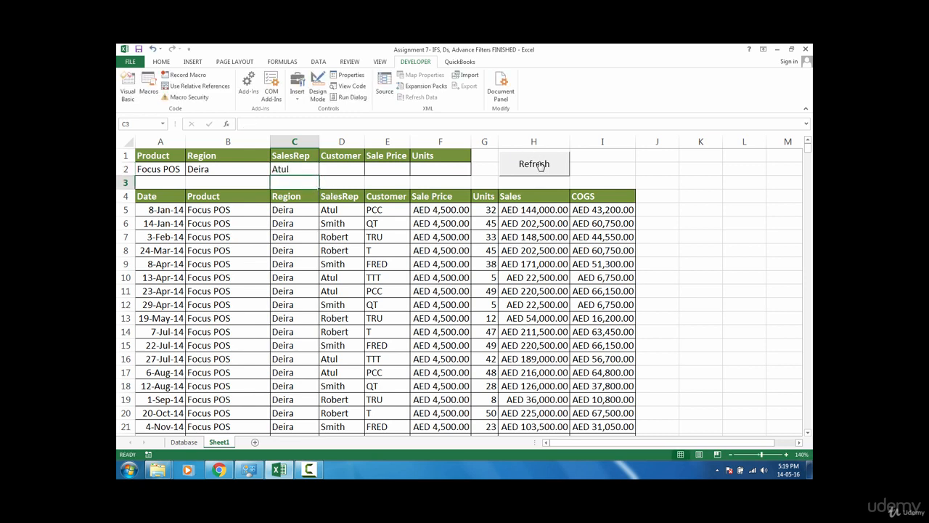
{"action": "left_click", "coordinate": [540, 166]}
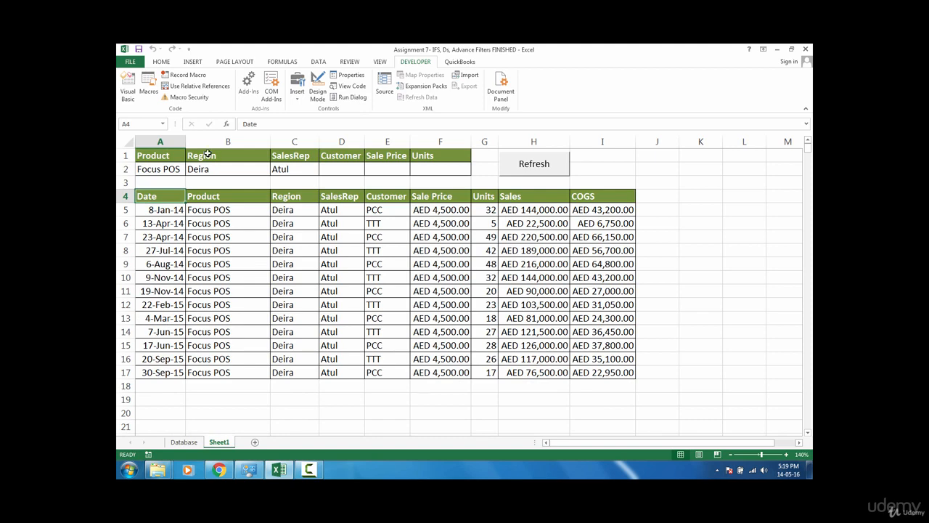
Reopen the Refresh macro's code for editing and maximize the Visual Basic editor window.
{"action": "left_click", "coordinate": [150, 90]}
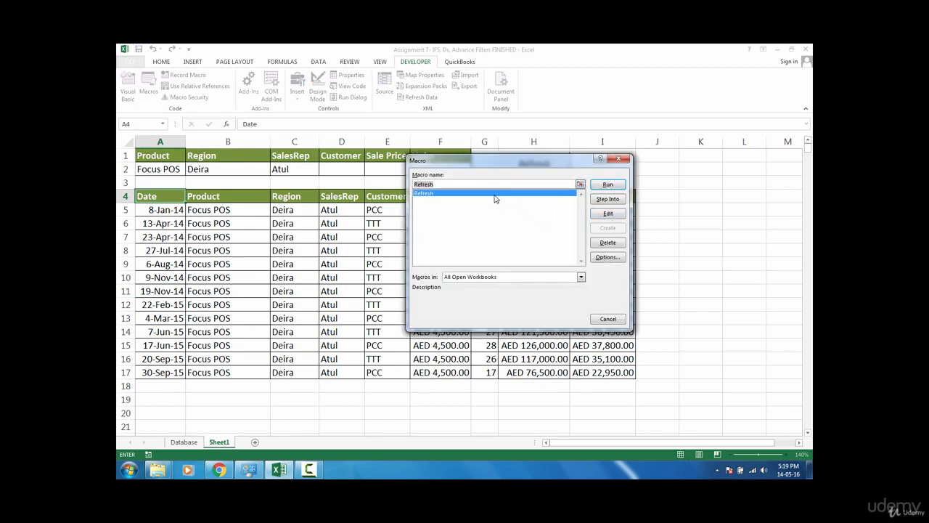
{"action": "left_click", "coordinate": [608, 214]}
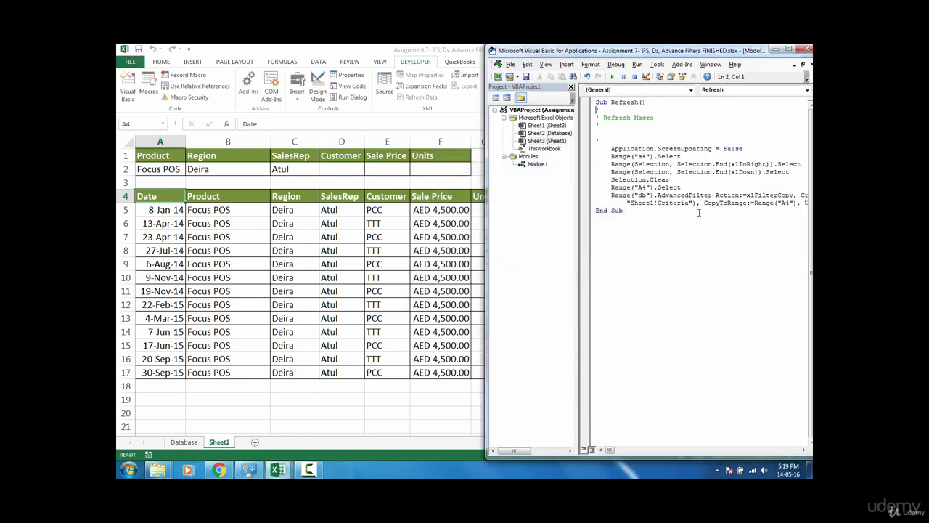
{"action": "double_click", "coordinate": [693, 51]}
{"action": "double_click", "coordinate": [661, 95]}
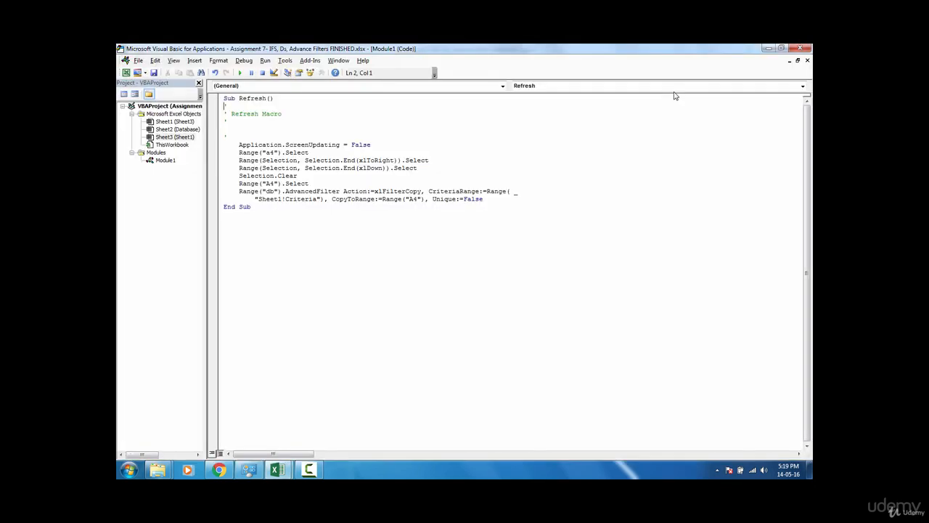
Add msgbox("Congratulations! Your Data Has Been Extracted Successfully") after the AdvancedFilter statement and close the Visual Basic editor.
{"action": "left_click", "coordinate": [538, 196]}
{"action": "key", "text": "Return"}
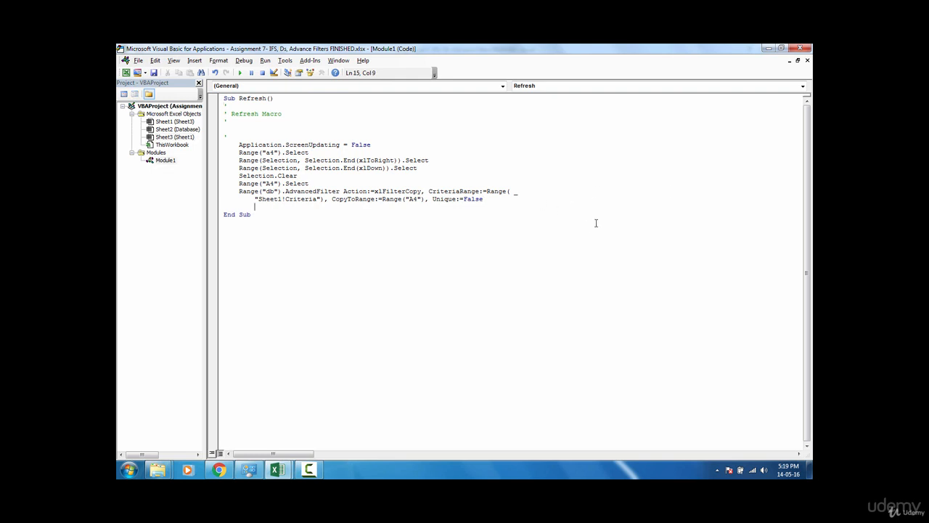
{"action": "type", "text": "msgbox("}
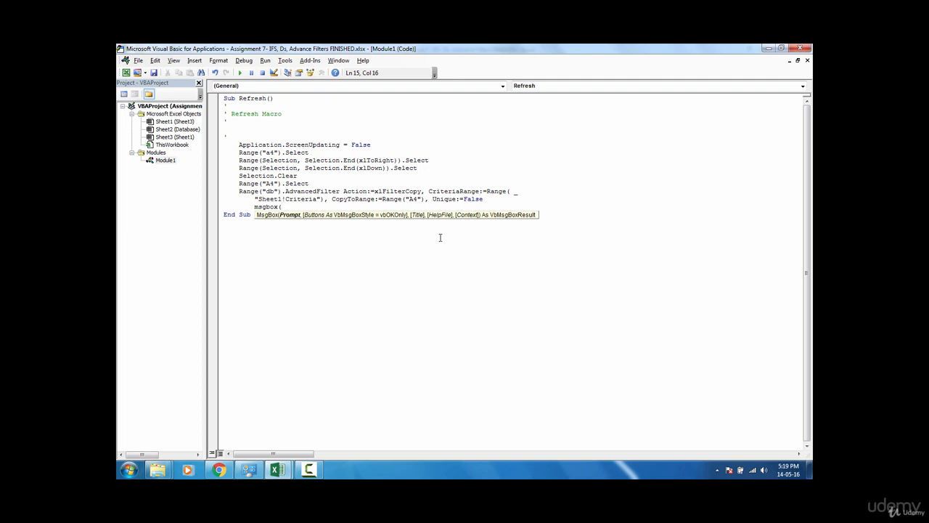
{"action": "type", "text": "\"Congratulations! Your Data Has Been Ex"}
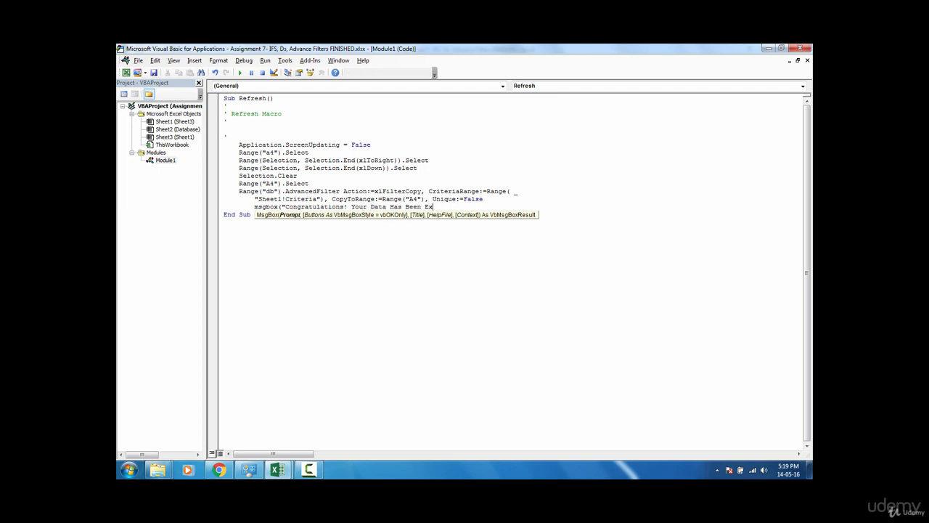
{"action": "type", "text": "tracted S"}
{"action": "type", "text": "ucc"}
{"action": "type", "text": "e"}
{"action": "key", "text": "BackSpace"}
{"action": "type", "text": "cessfully"}
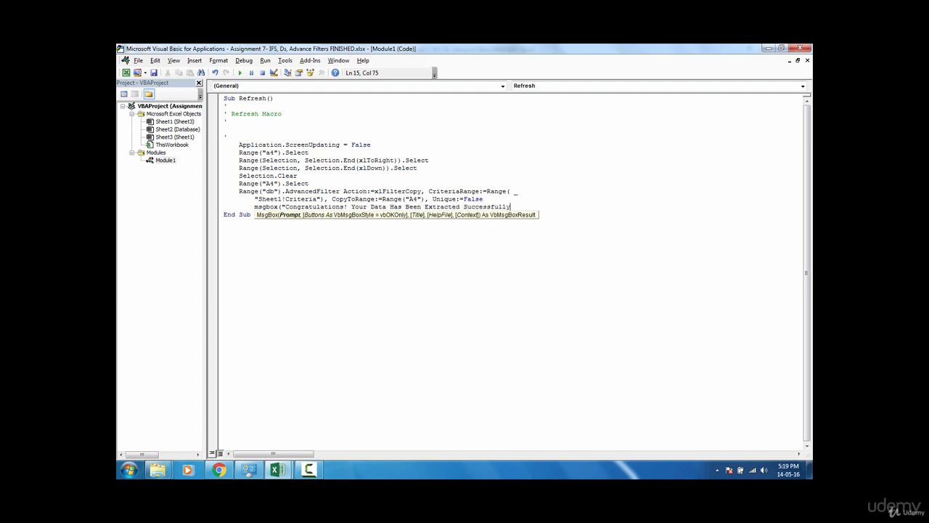
{"action": "type", "text": "\")"}
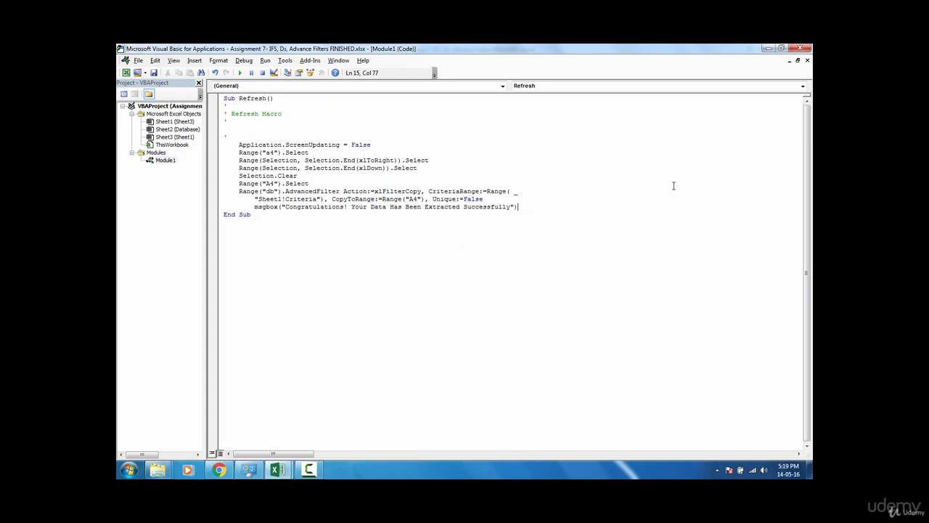
{"action": "left_click", "coordinate": [801, 48]}
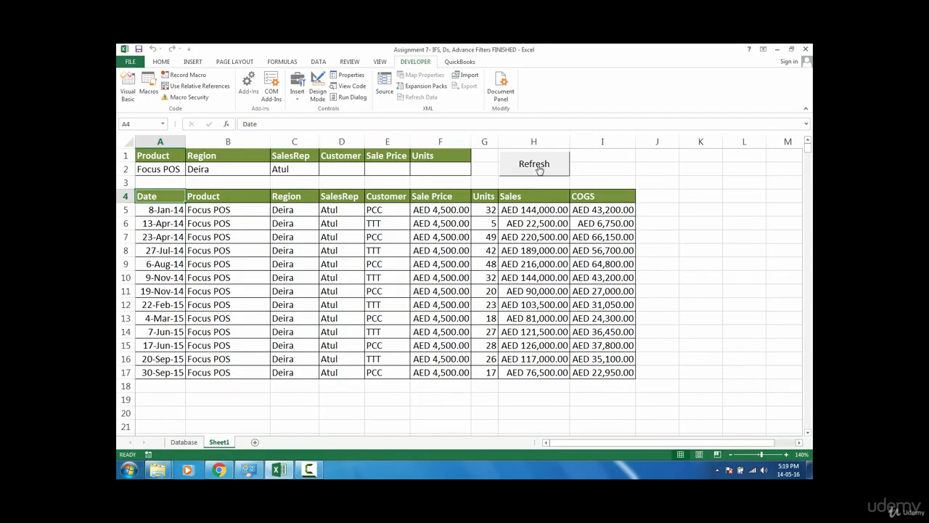
Clear the SalesRep criterion in C2, run the Refresh macro from its button, and dismiss its message box.
{"action": "left_click", "coordinate": [295, 173]}
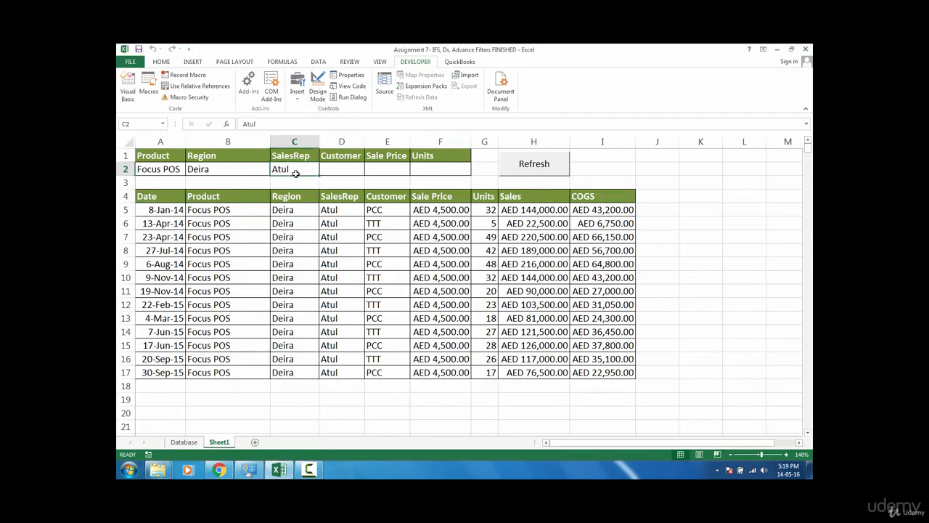
{"action": "key", "text": "Delete"}
{"action": "left_click", "coordinate": [535, 172]}
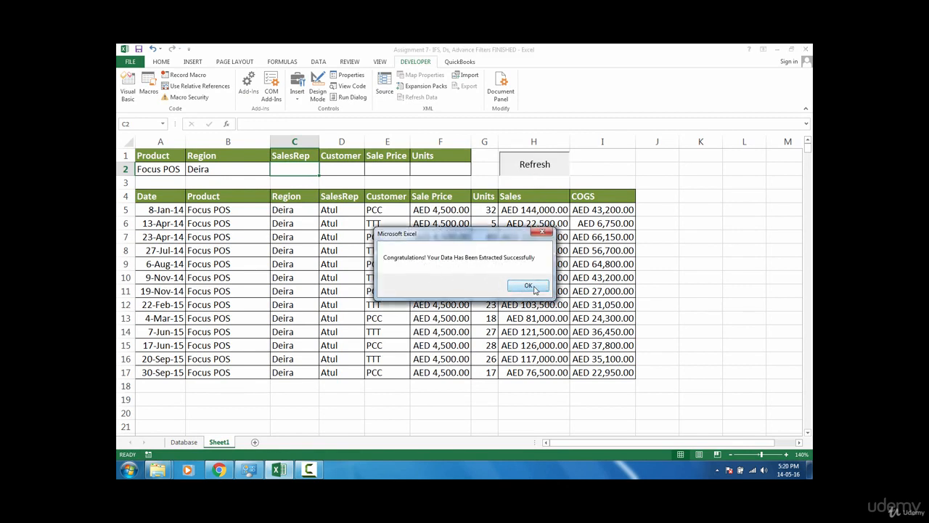
{"action": "left_click", "coordinate": [530, 285]}
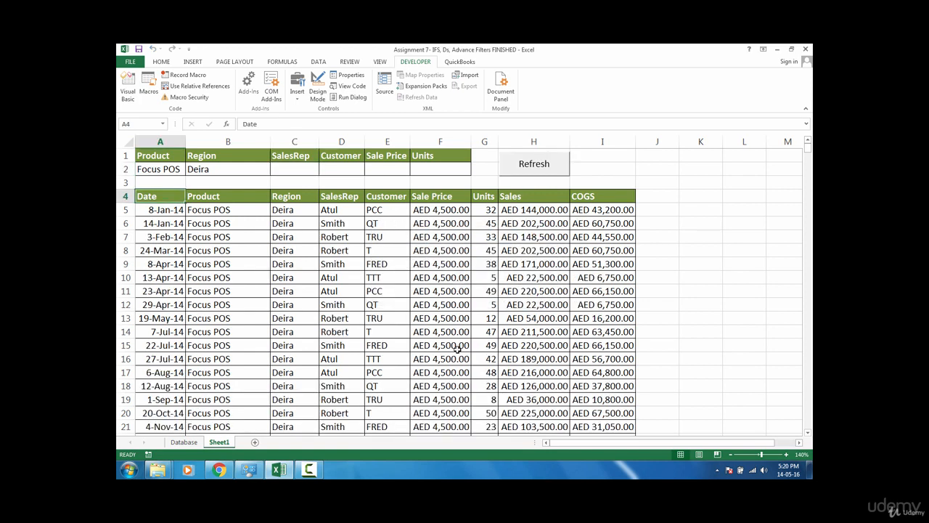